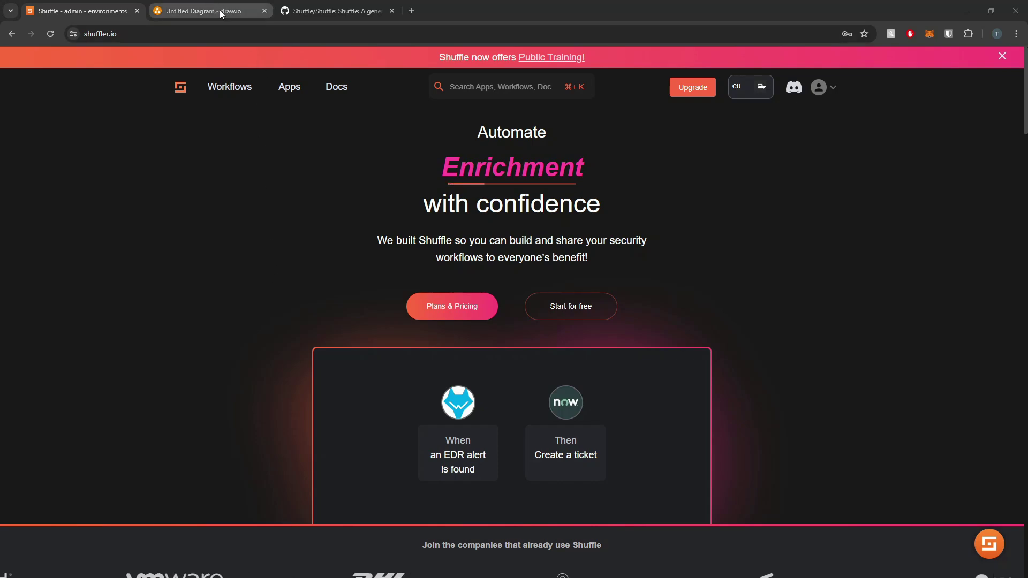
Step: Switch to the Shuffle/Shuffle GitHub repository tab and scroll down its README
left_click(349, 13)
scroll(488, 406, "down", 3)
scroll(487, 408, "down", 3)
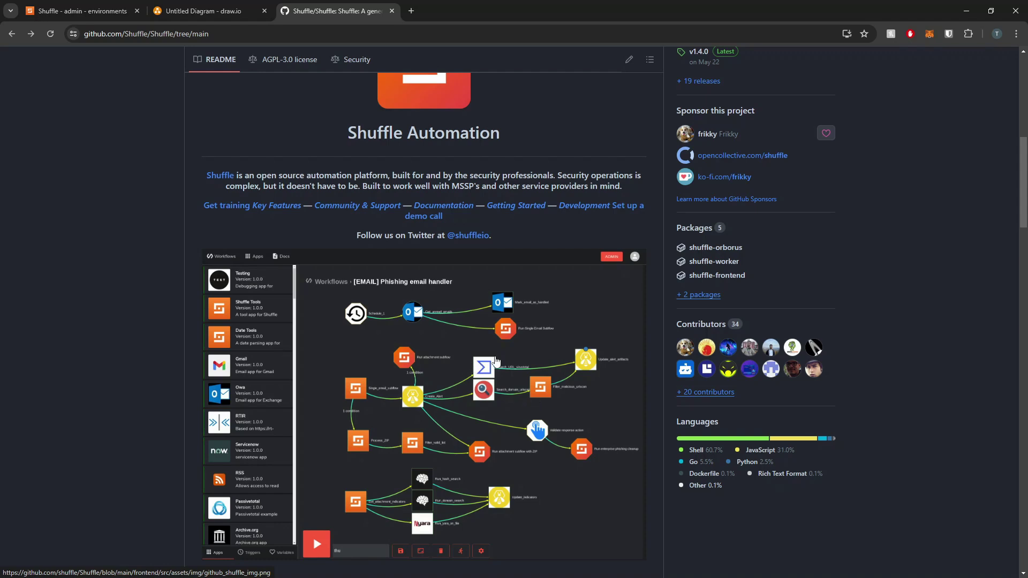
scroll(491, 358, "down", 2)
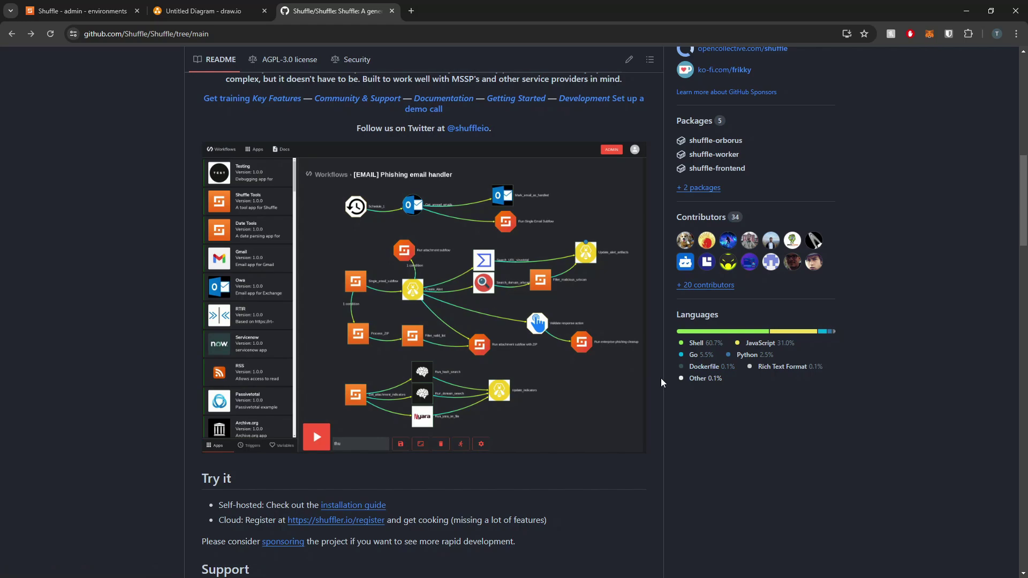
scroll(661, 378, "up", 8)
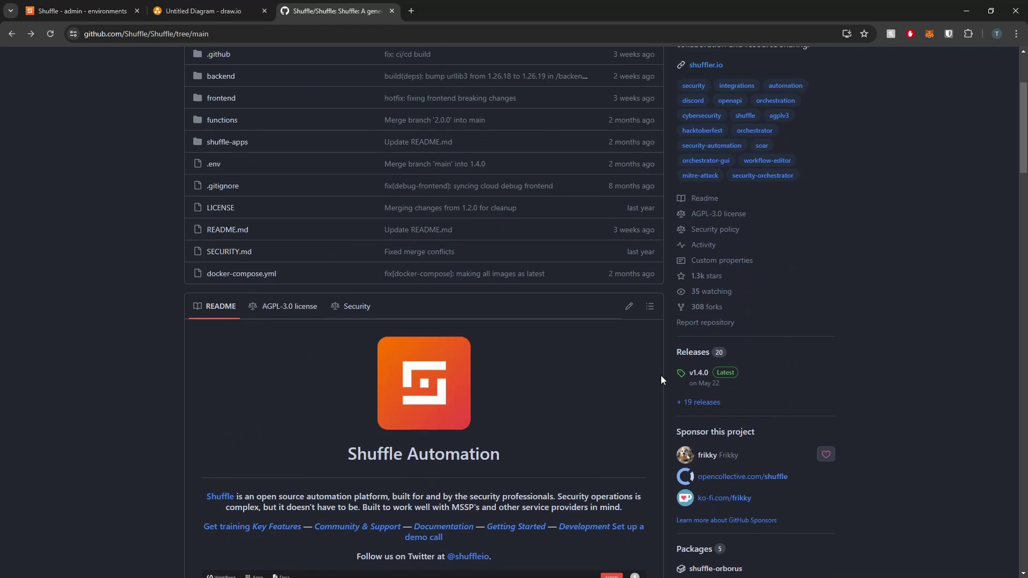
scroll(661, 375, "up", 3)
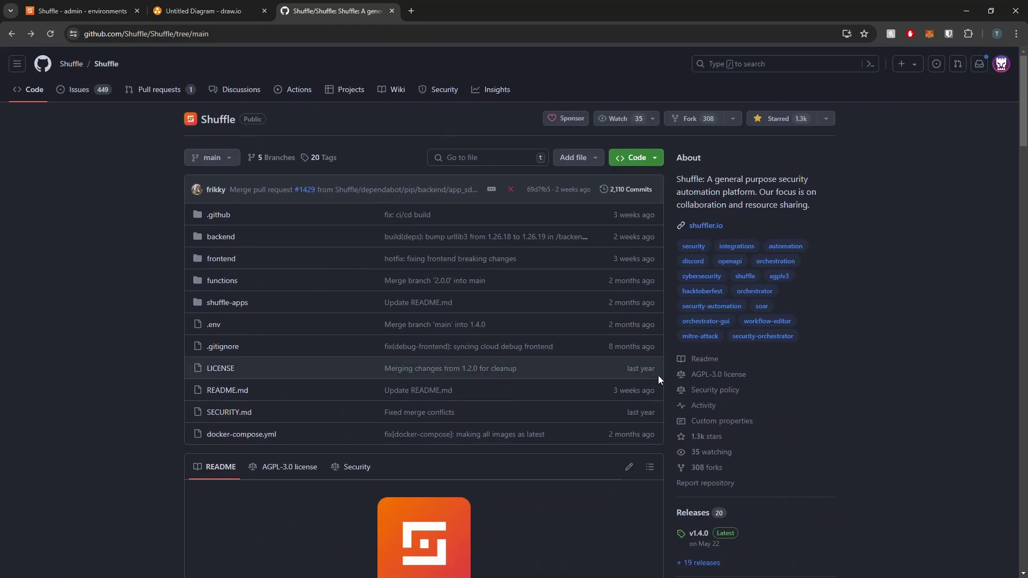
Step: Open docker-compose.yml and highlight the frontend, orborus and opensearch service definitions
left_click(263, 436)
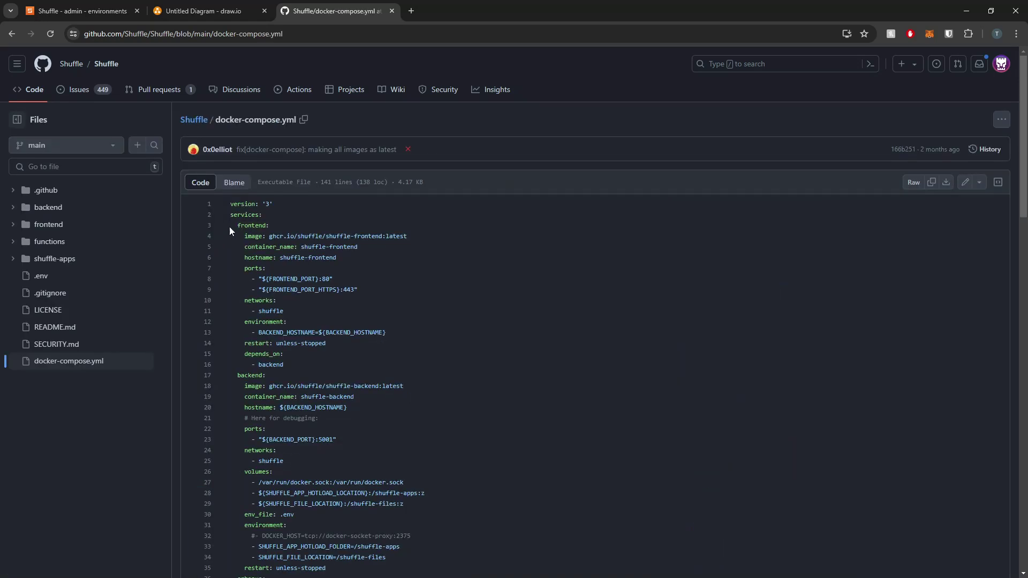
left_click_drag(233, 226, 483, 361)
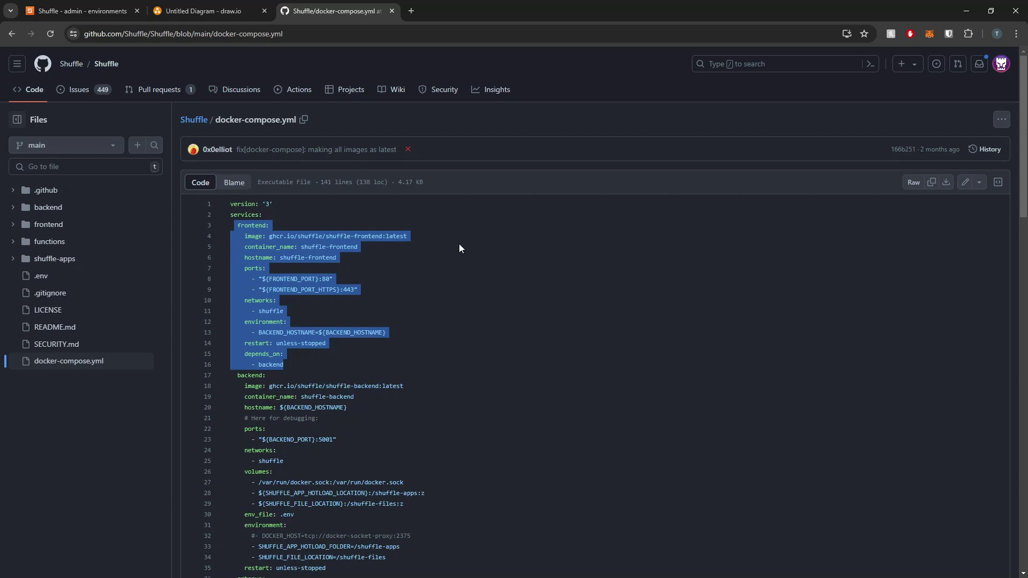
scroll(307, 358, "down", 4)
left_click_drag(234, 369, 302, 368)
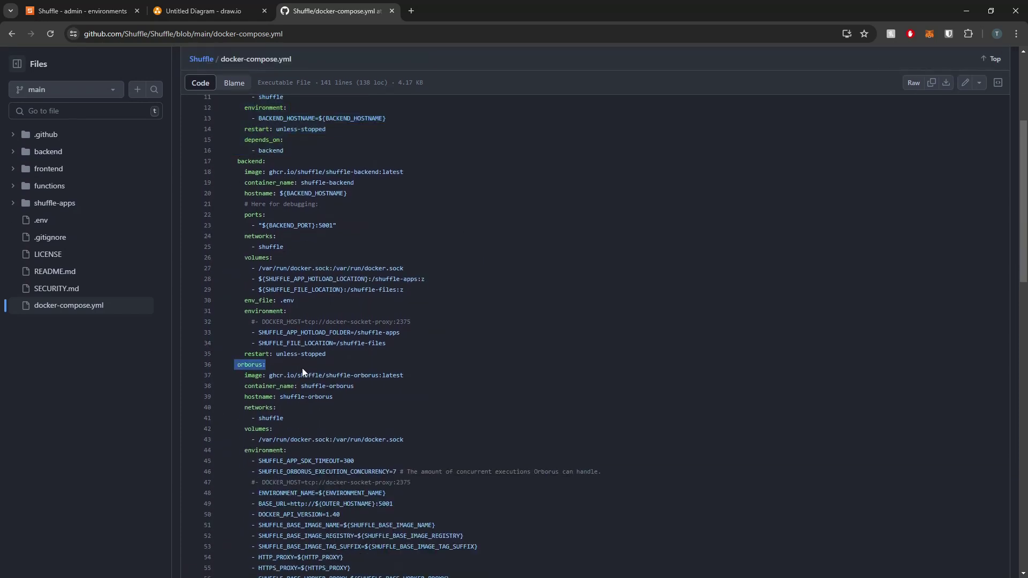
scroll(302, 369, "down", 6)
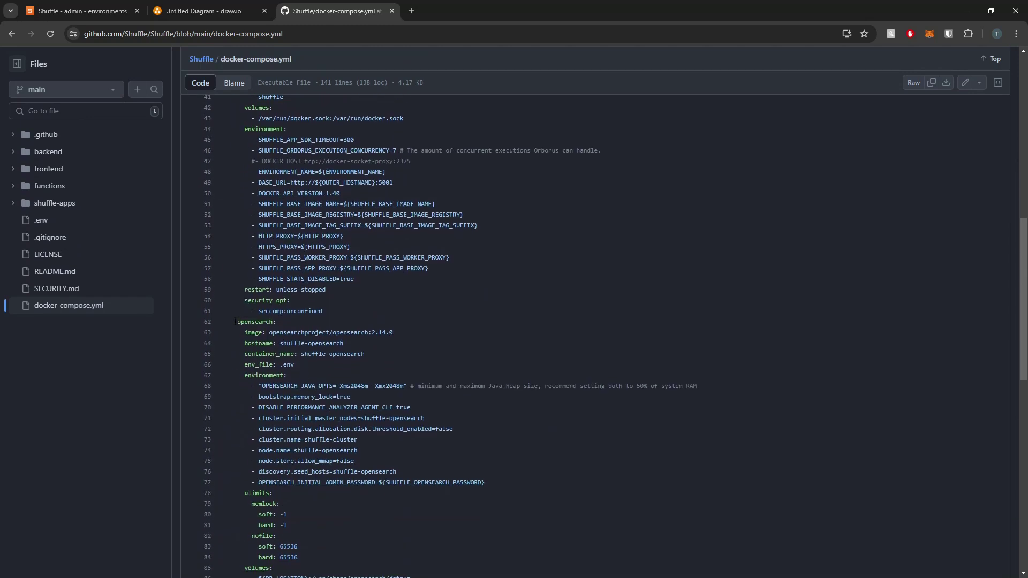
left_click_drag(235, 322, 370, 323)
Step: Scroll back to the top of the file and return to the Shuffle repository's main page
scroll(471, 350, "down", 3)
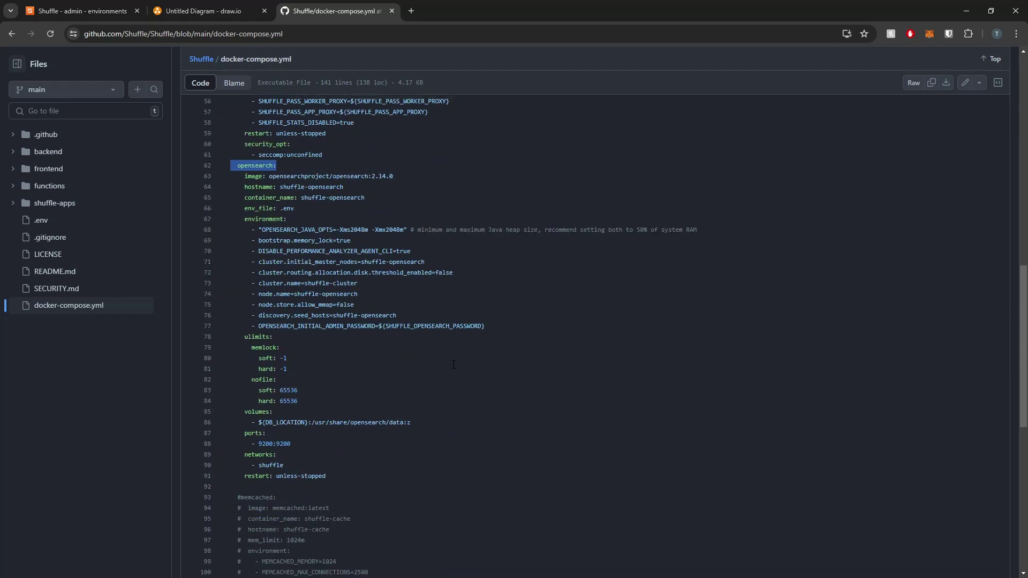
scroll(461, 367, "up", 4)
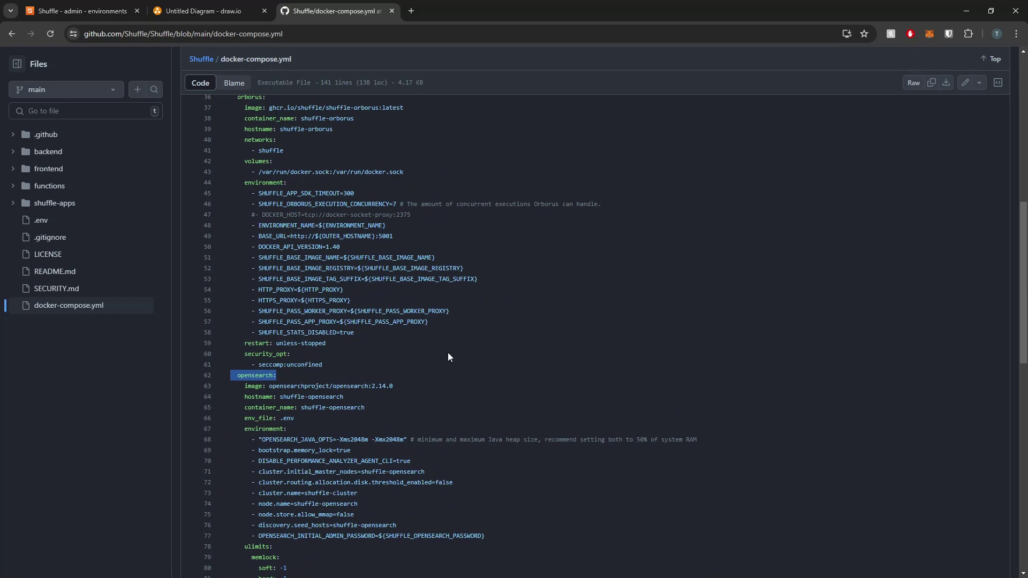
scroll(449, 357, "up", 3)
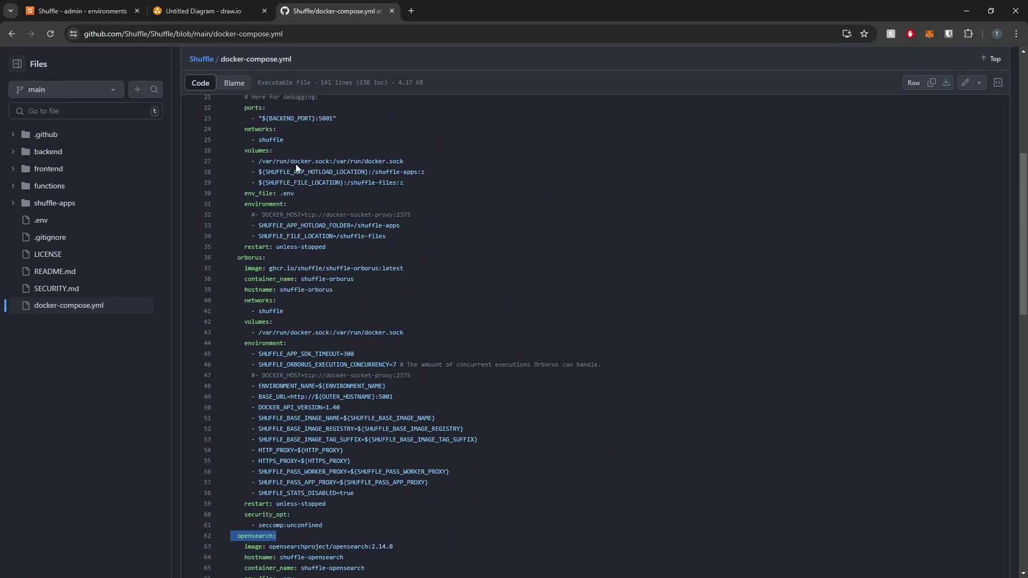
scroll(574, 365, "up", 5)
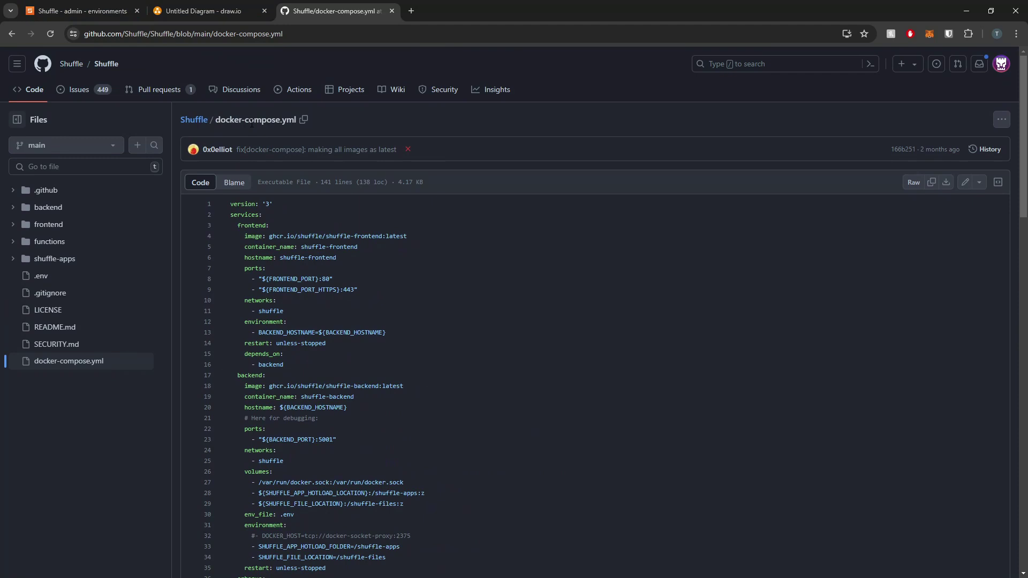
left_click(194, 119)
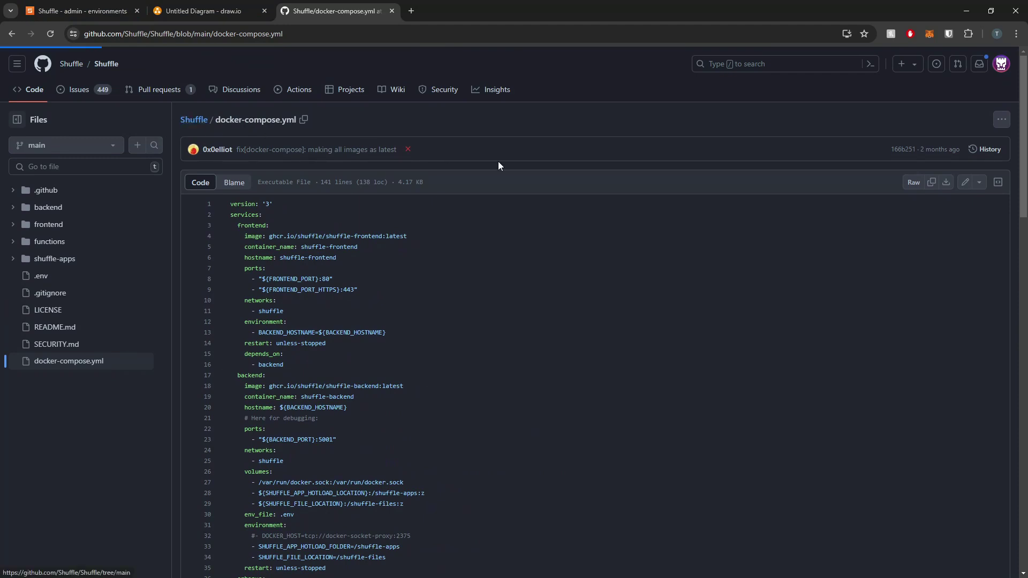
Step: Bring up the Untitled Diagram in draw.io and select, then deselect, the My Datacenter container
left_click(234, 8)
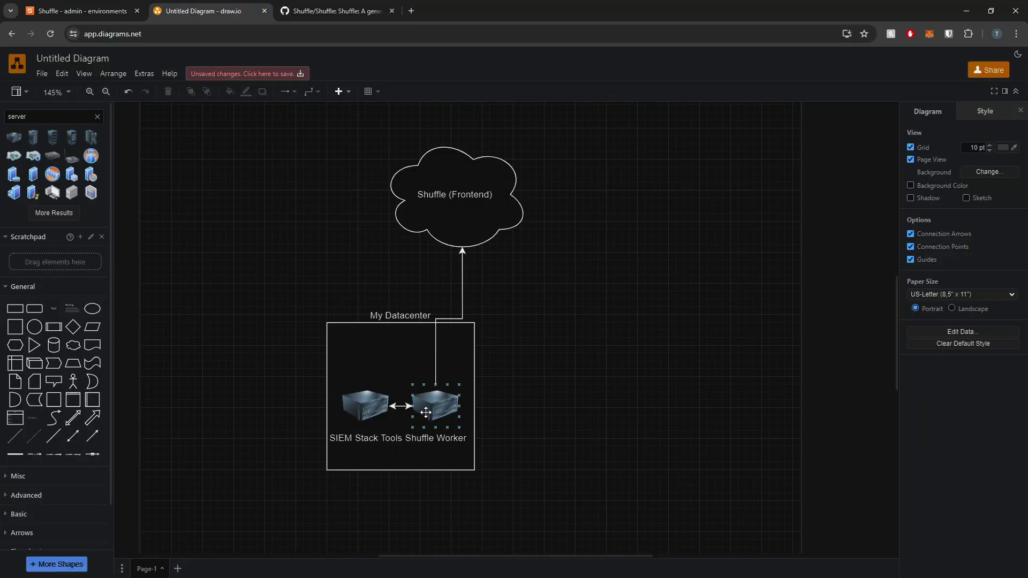
left_click(392, 398)
left_click(377, 101)
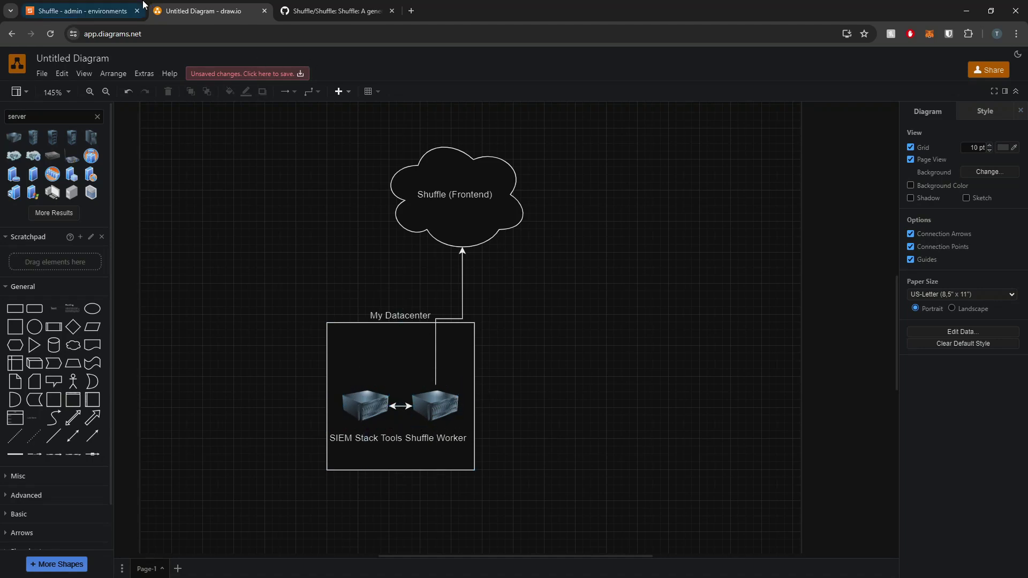
Step: Return to shuffler.io and choose Organization from the account avatar menu
left_click(81, 11)
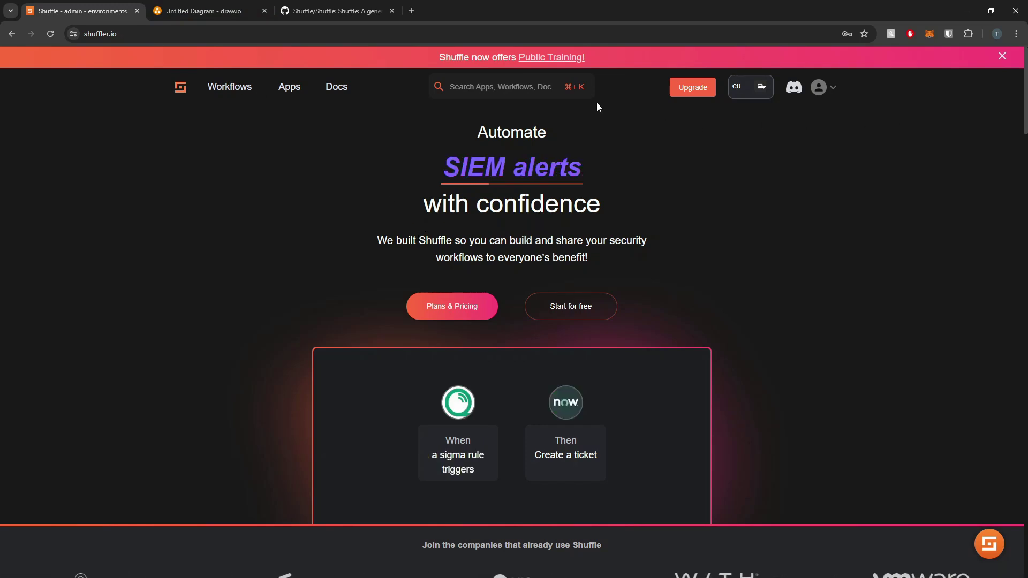
left_click(825, 89)
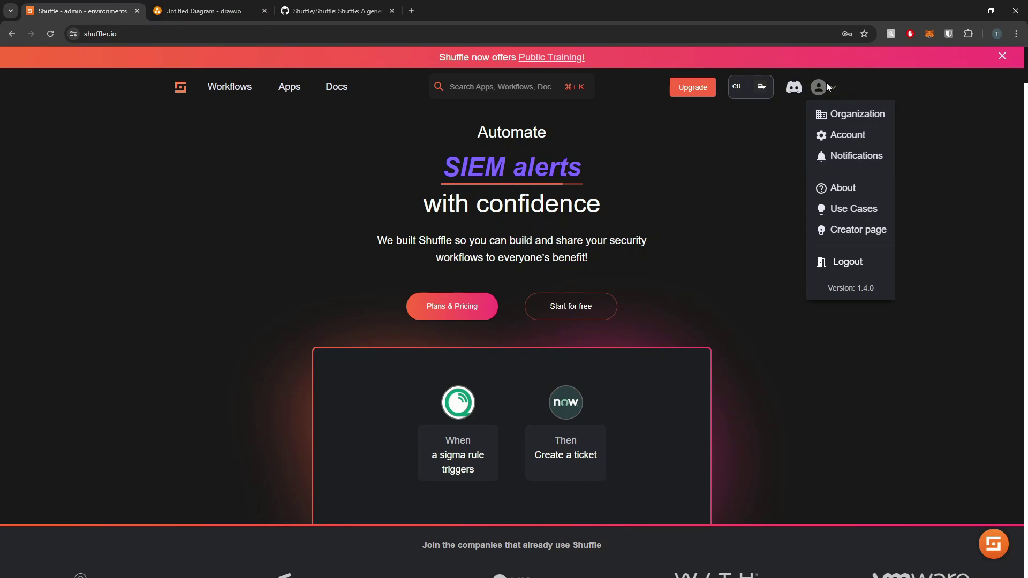
left_click(722, 200)
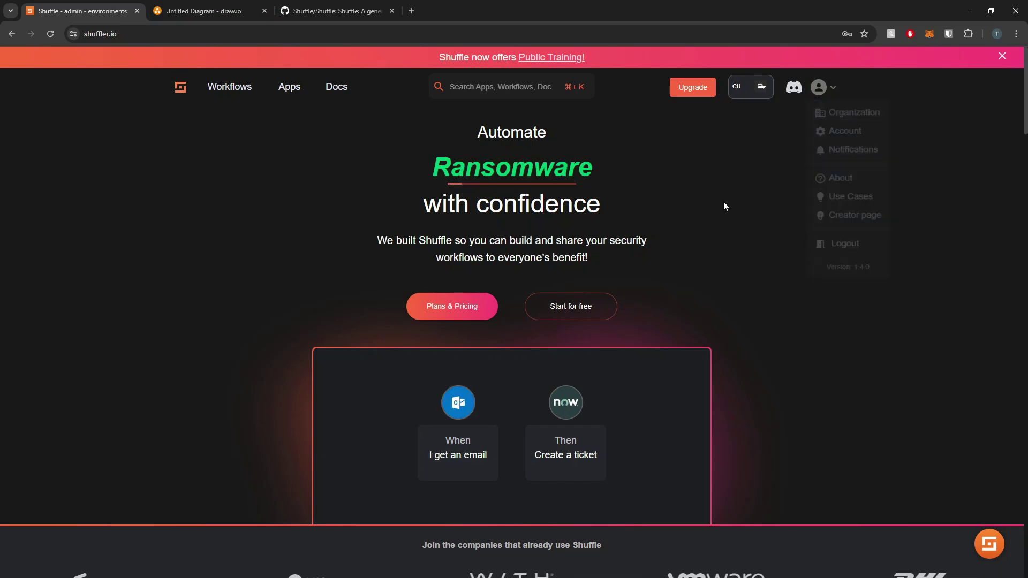
left_click(130, 34)
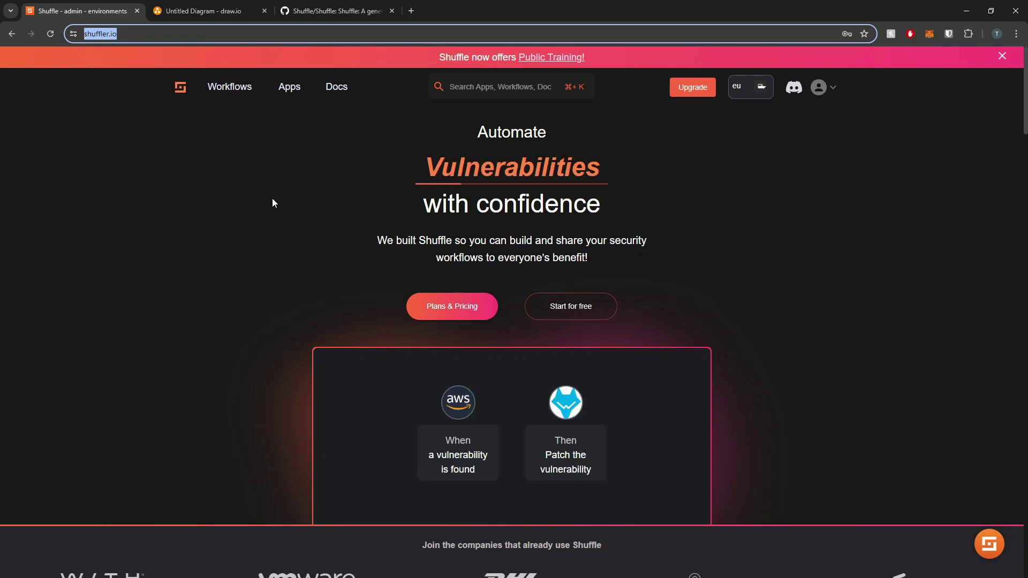
left_click(821, 88)
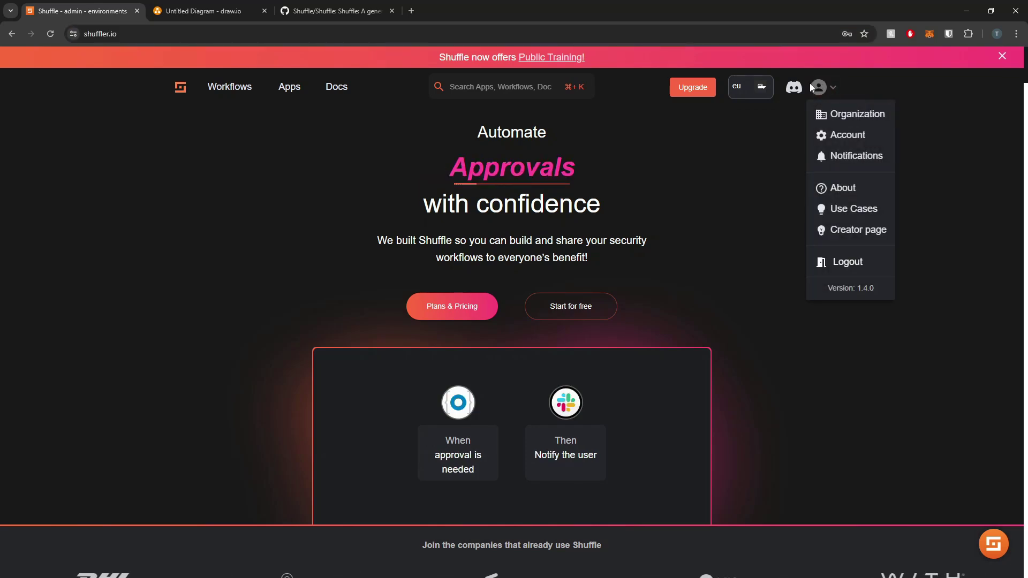
left_click(871, 117)
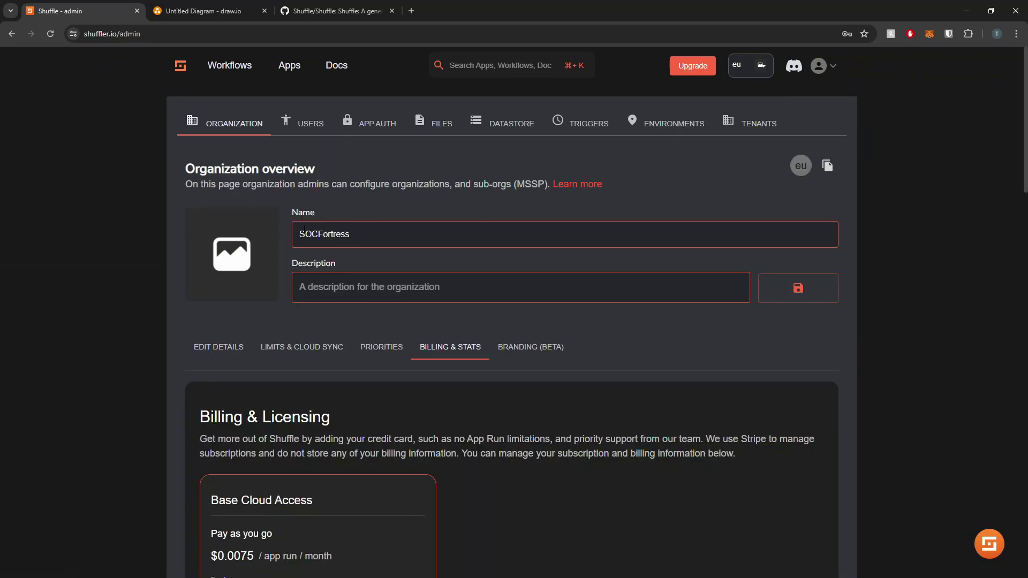
double_click(460, 239)
left_click(444, 239)
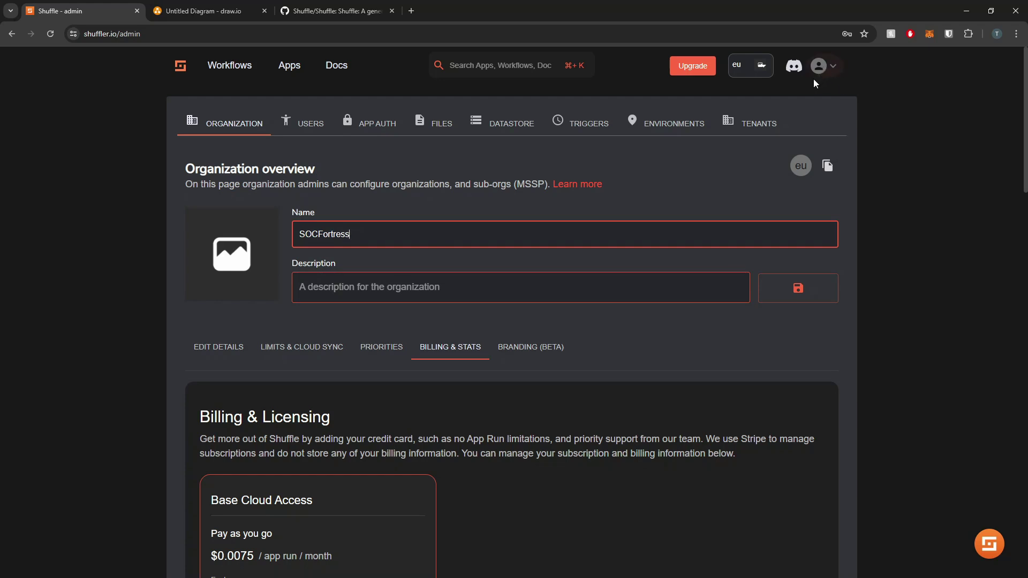
left_click(829, 74)
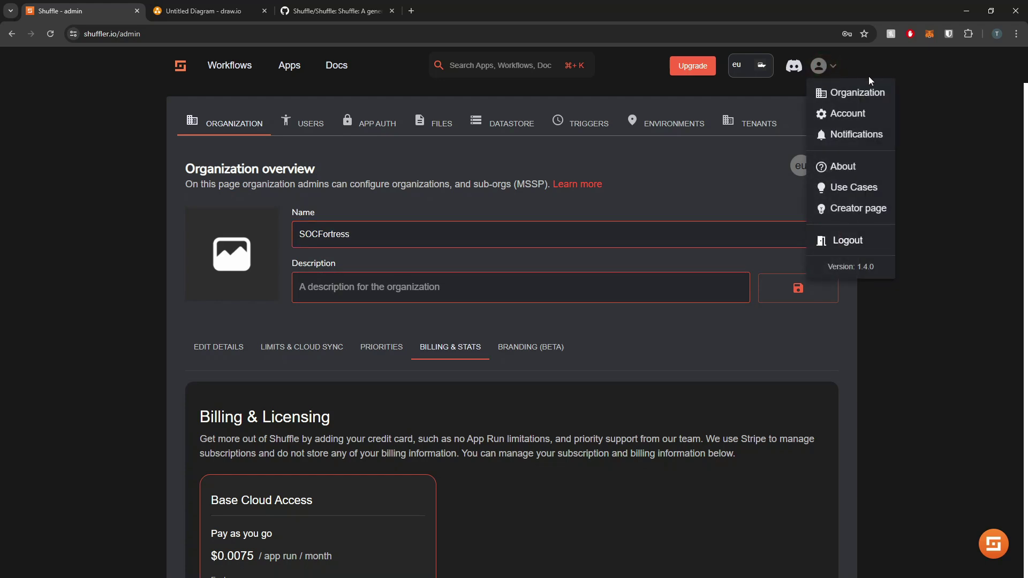
left_click(959, 141)
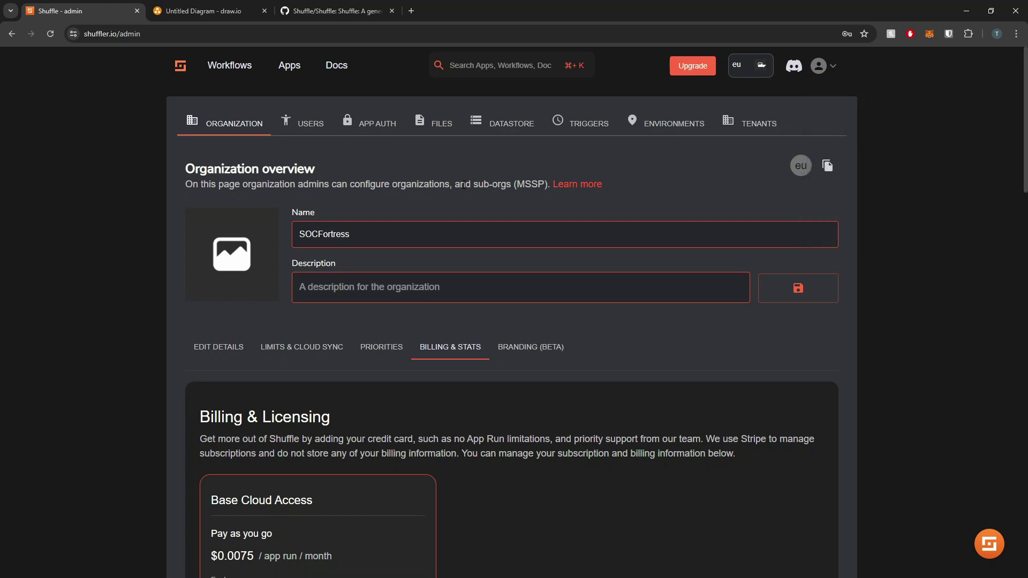
left_click_drag(464, 185, 548, 182)
Step: On the Environments tab, create the YOUTUBE DATA CENTER environment and copy its Orborus command
left_click(659, 119)
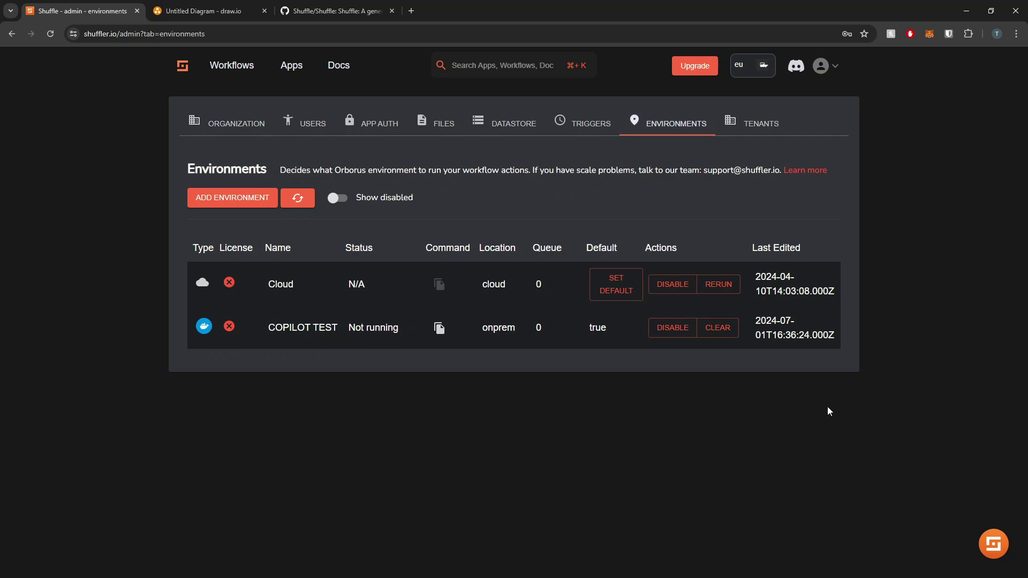
left_click(228, 208)
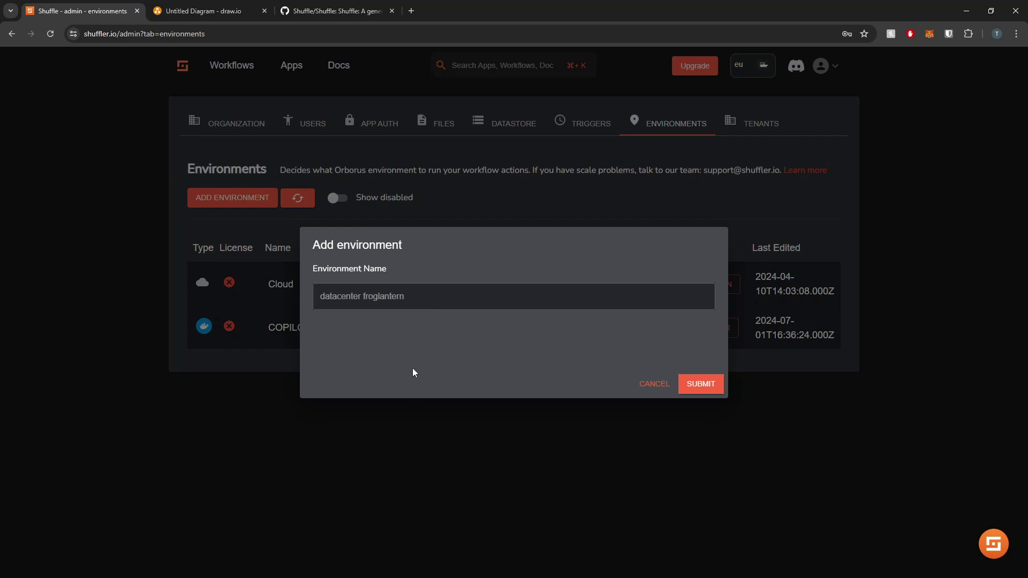
left_click(425, 295)
type("YOUTUBE DATA CENTER")
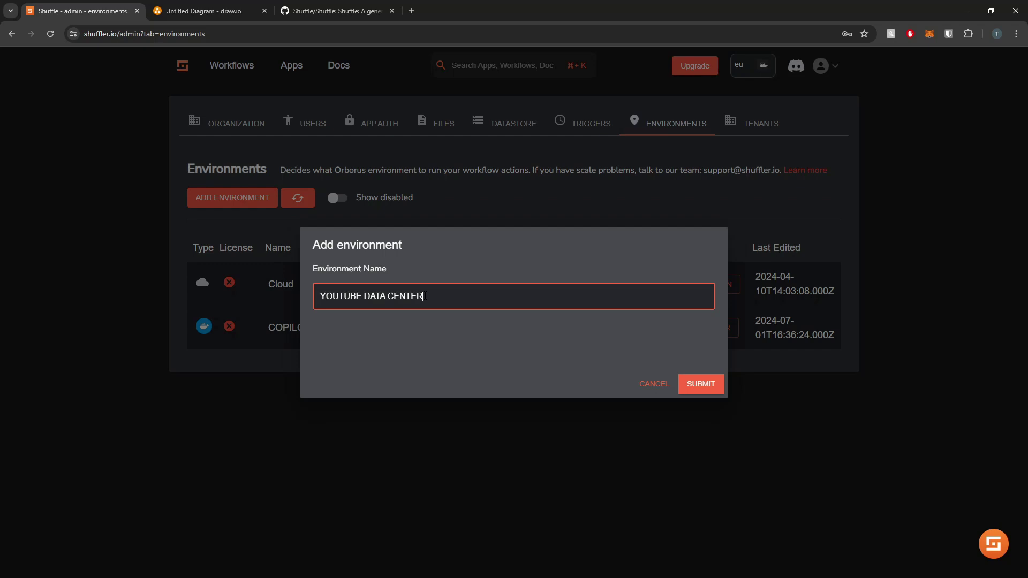
left_click(703, 385)
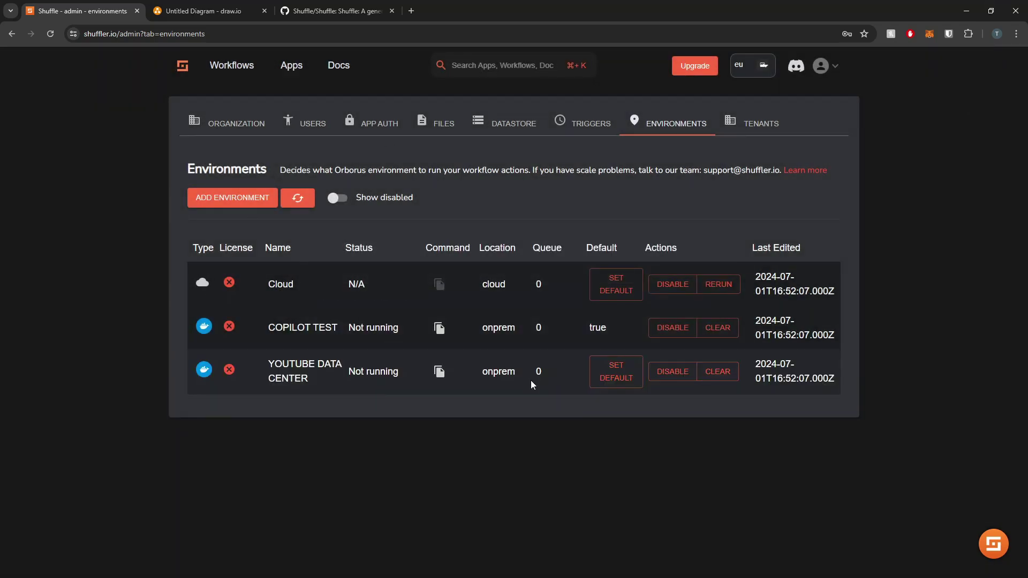
left_click(439, 375)
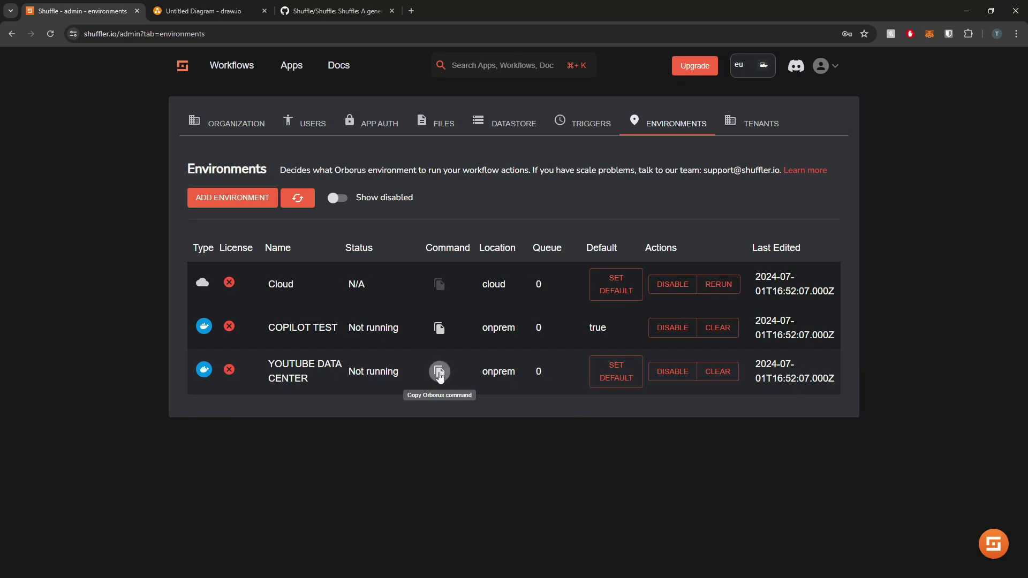
Step: In the draw.io diagram, nudge the Shuffle Worker server inside My Datacenter
key("alt+Tab")
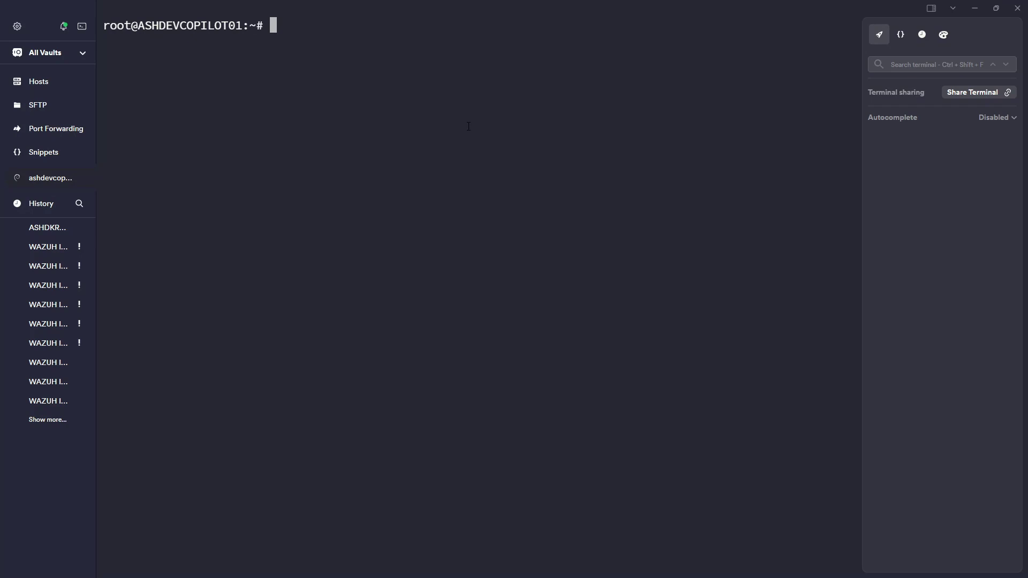
key("alt+Tab")
left_click(204, 11)
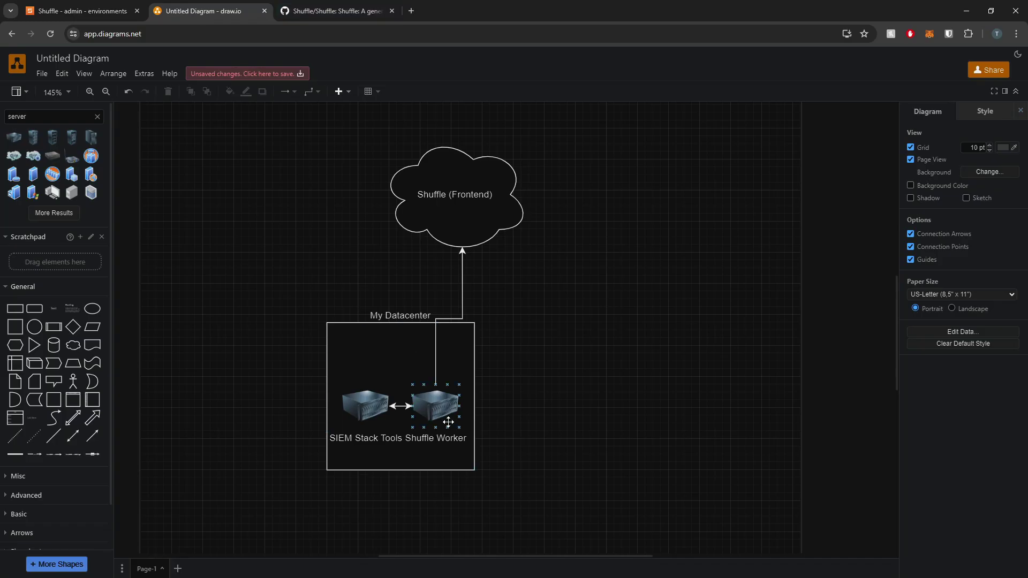
left_click_drag(448, 409, 451, 407)
Step: Paste the Orborus docker run command in Termius, mark its volume and AUTH part, then discard it
key("alt+Tab")
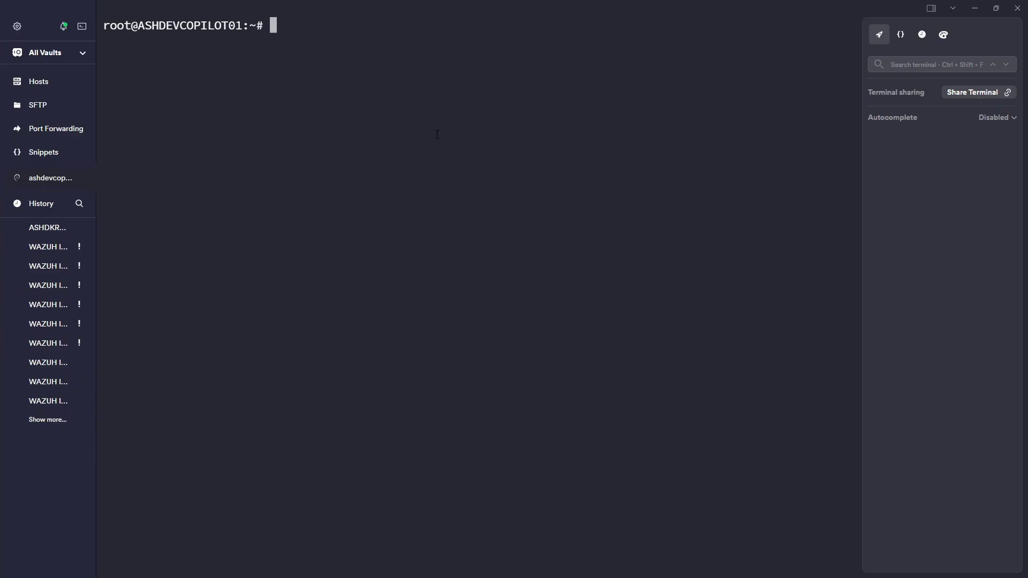
key("ctrl+shift+v")
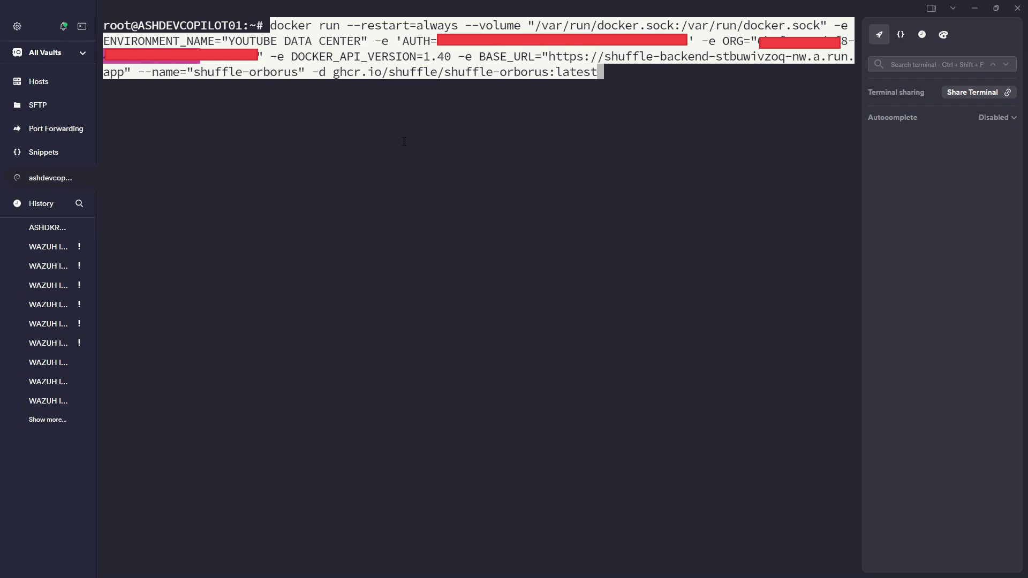
left_click_drag(441, 42, 670, 26)
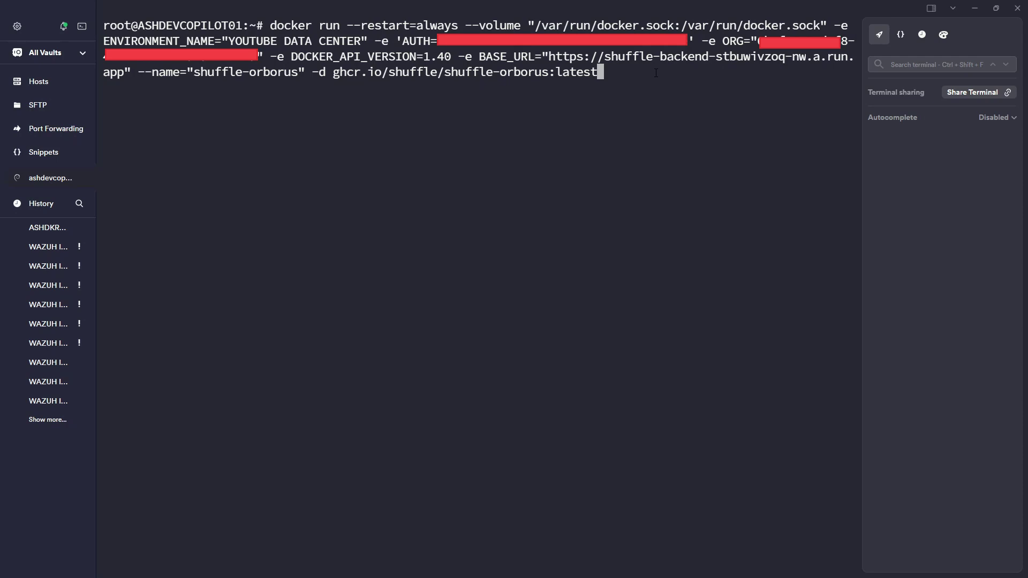
key("Up")
Step: Open /etc/docker/daemon.json in nano and highlight the dns address 10.255.255.3
key("BackSpace")
key("BackSpace")
key("BackSpace")
key("BackSpace")
key("BackSpace")
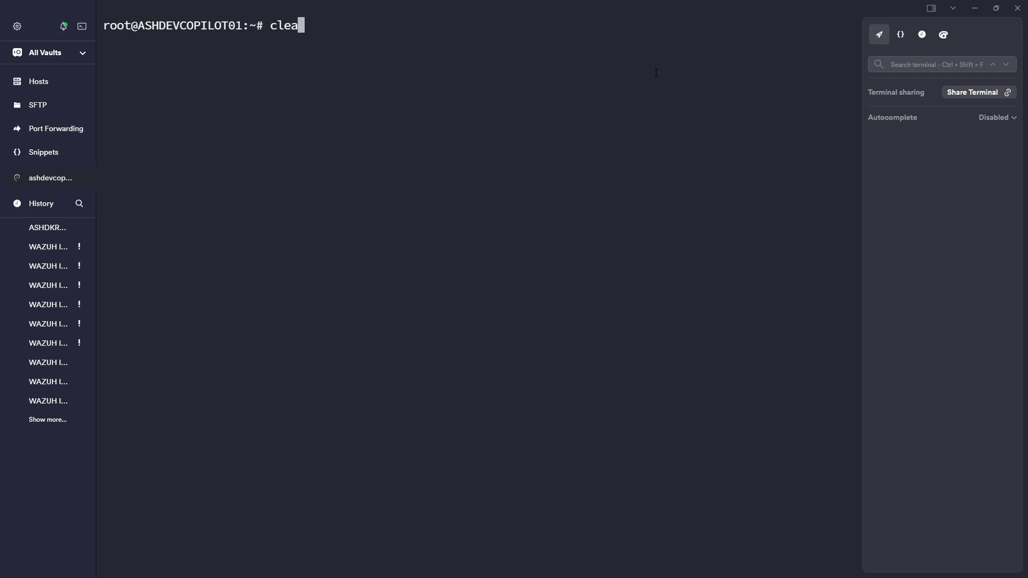
type("nano /etc/")
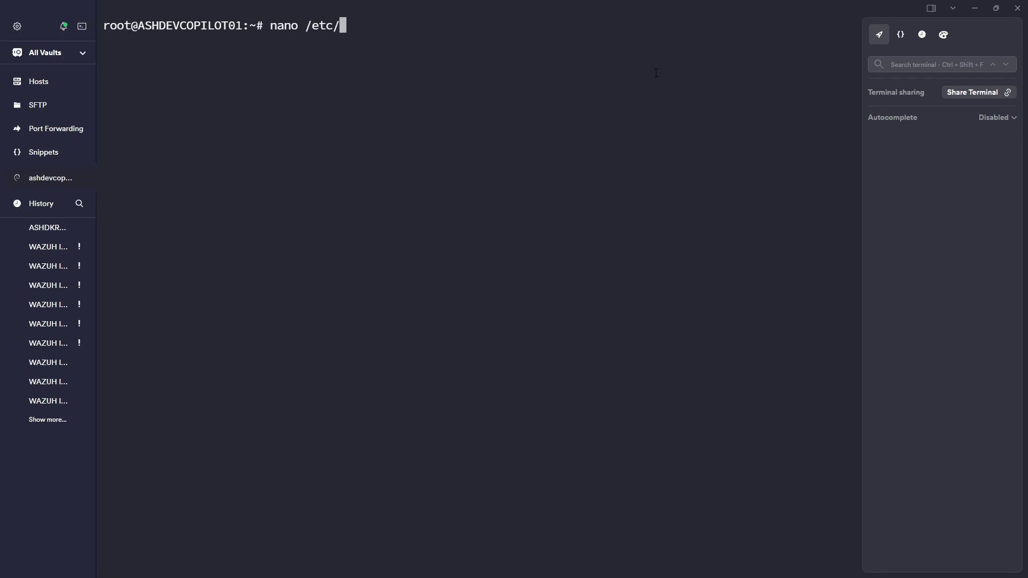
type("docker/daemon.json")
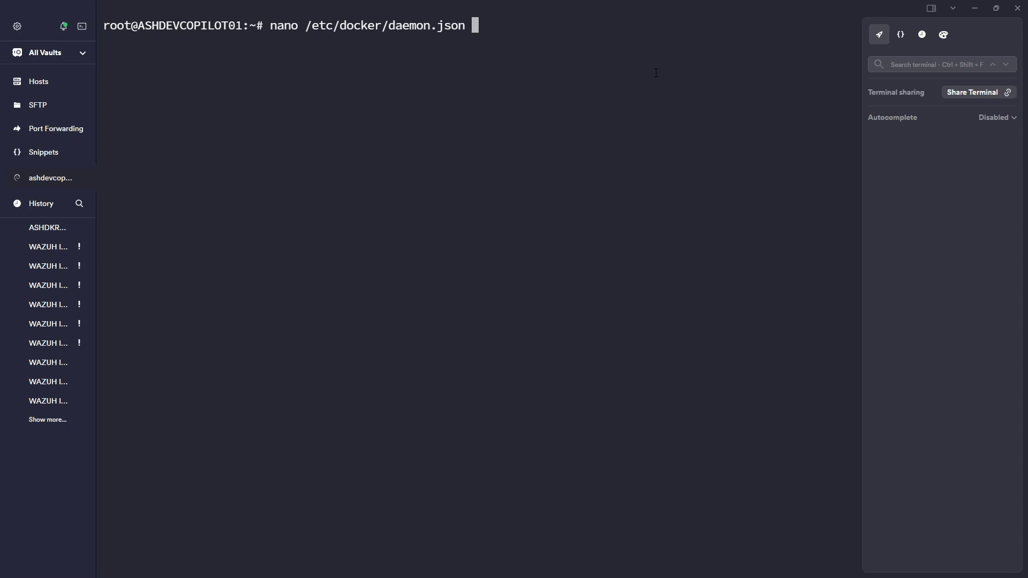
key("Return")
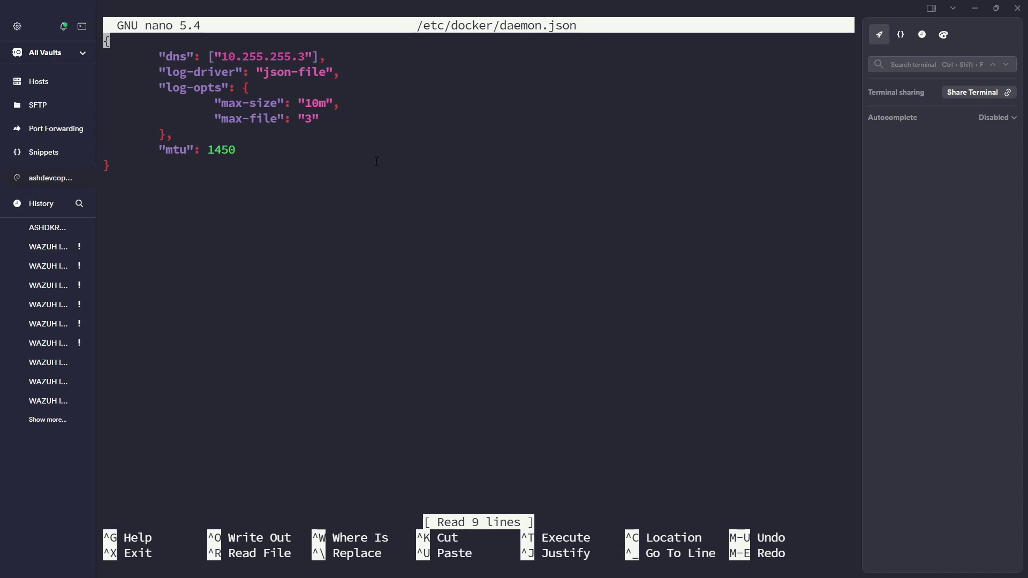
left_click_drag(220, 56, 305, 57)
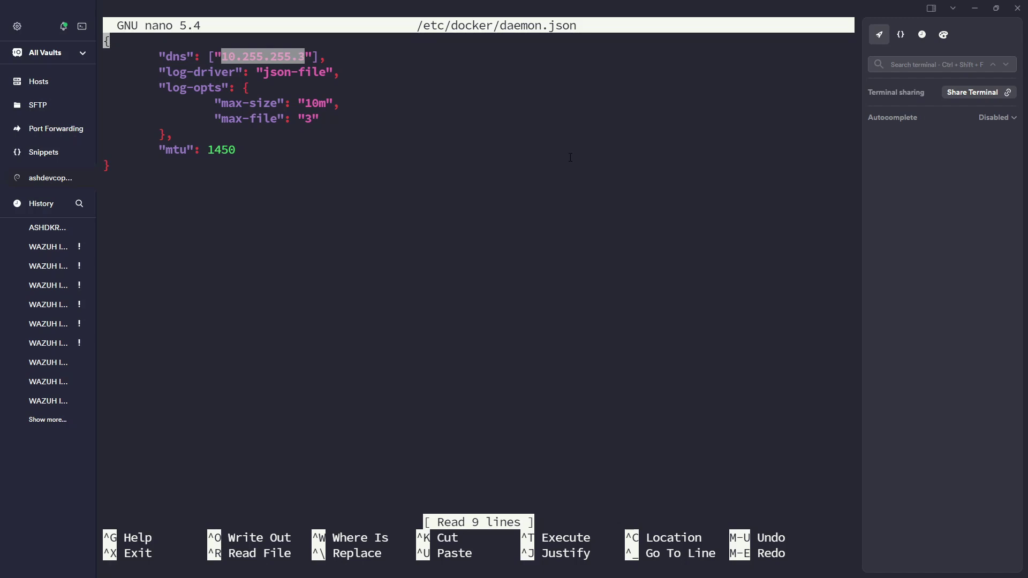
left_click(370, 161)
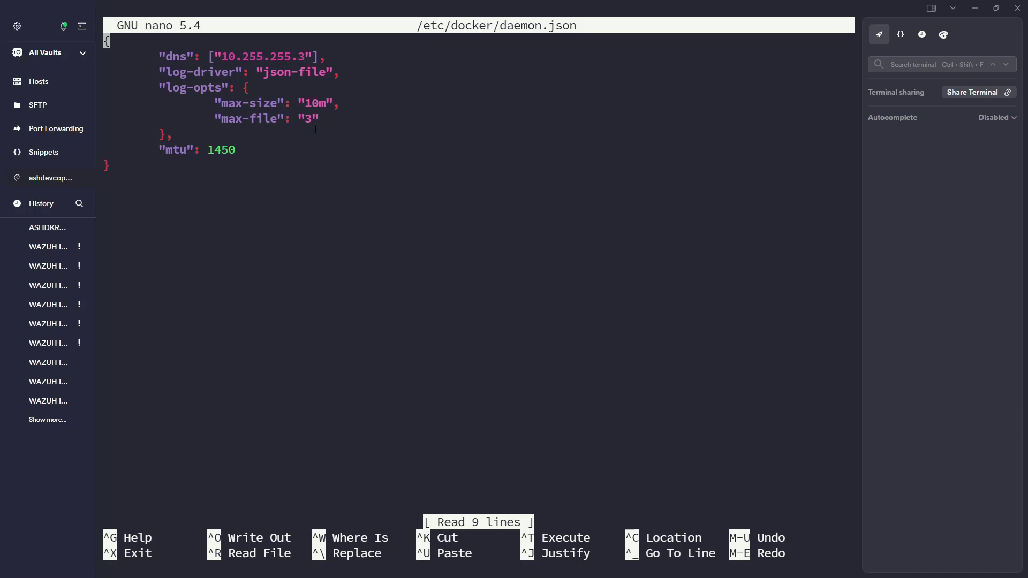
left_click_drag(222, 58, 305, 58)
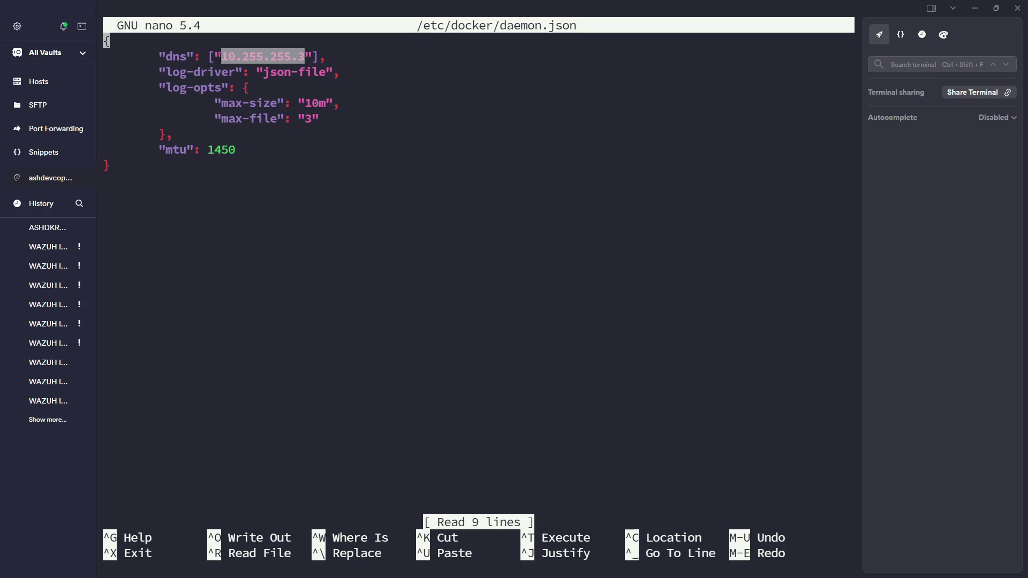
left_click_drag(161, 58, 222, 57)
Step: Close daemon.json in nano and copy the YOUTUBE DATA CENTER Orborus command from Shuffle
left_click(222, 58)
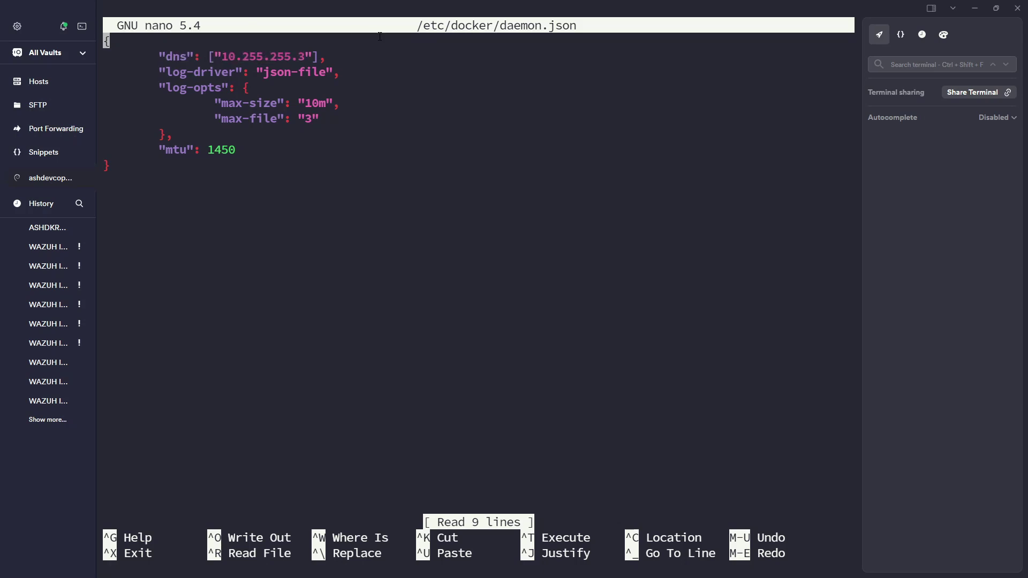
key("ctrl+x")
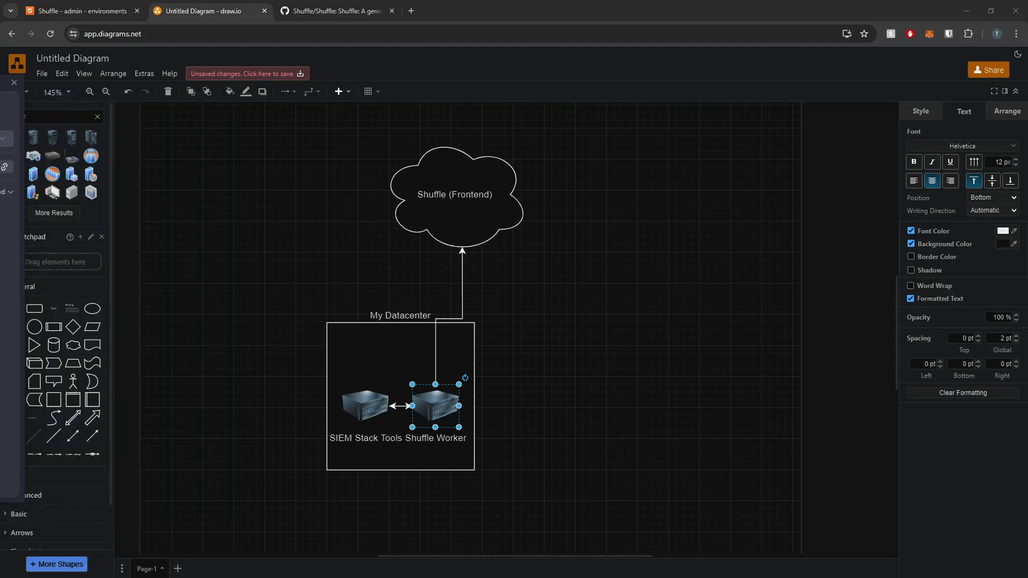
key("ctrl+Tab")
key("ctrl+Tab")
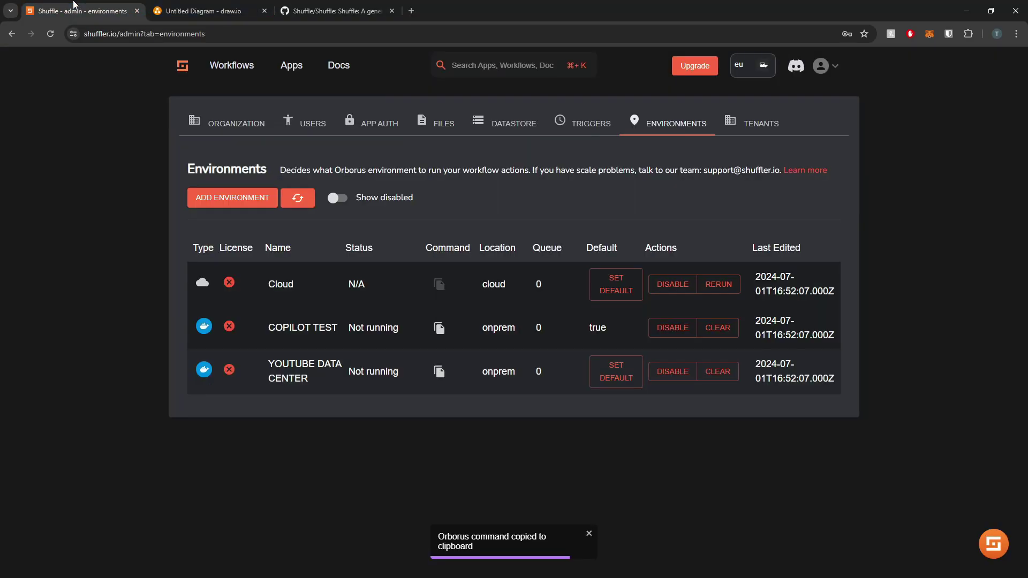
left_click(439, 371)
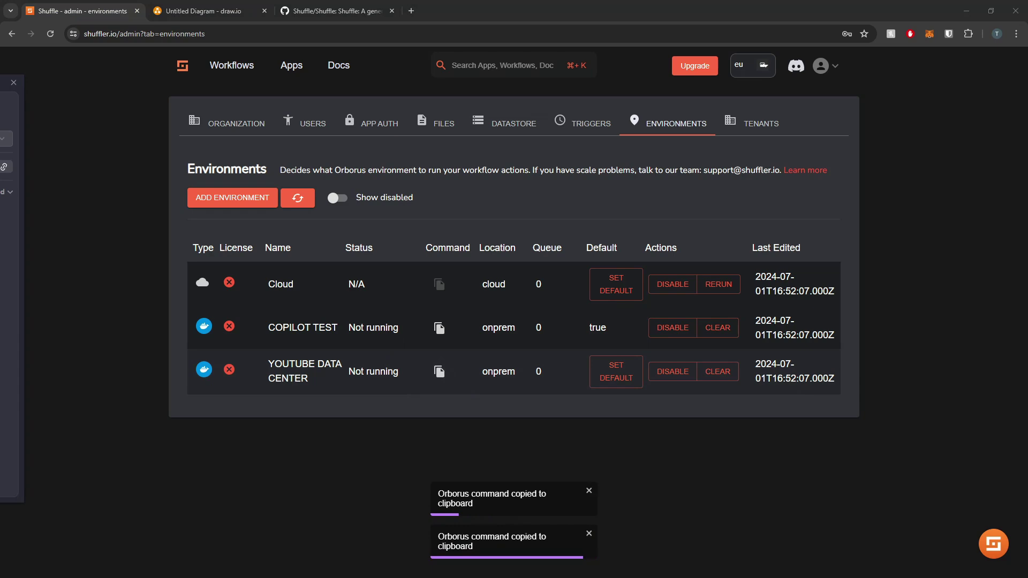
Step: In a maximized Termius window, run the pasted Orborus command and select the new container ID
key("alt+Tab")
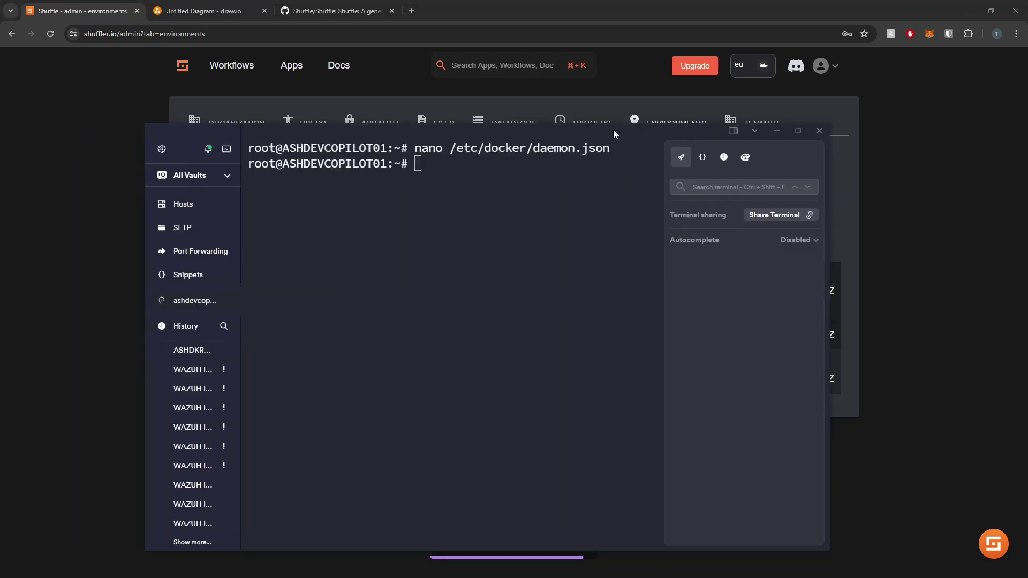
double_click(613, 130)
key("ctrl+shift+v")
key("Return")
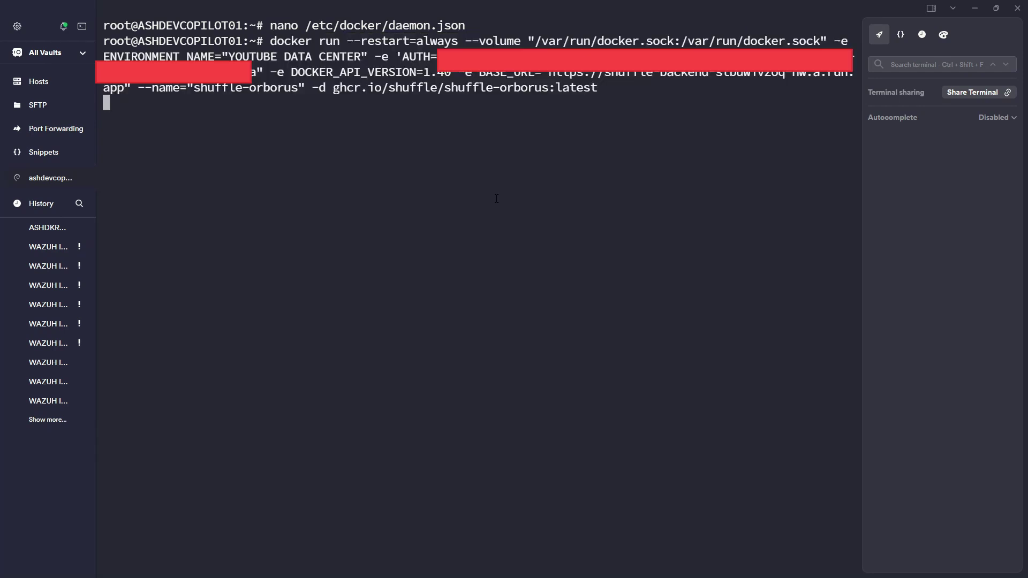
double_click(400, 104)
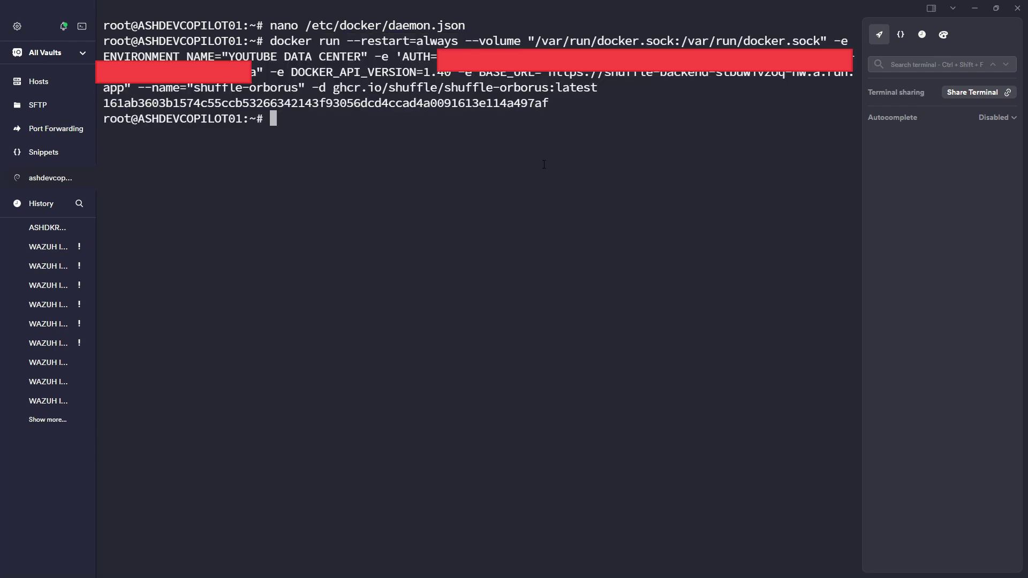
Step: Run docker ps and pick out the shuffle-orborus container ID 161ab3603b15
type("docker ps")
key("Return")
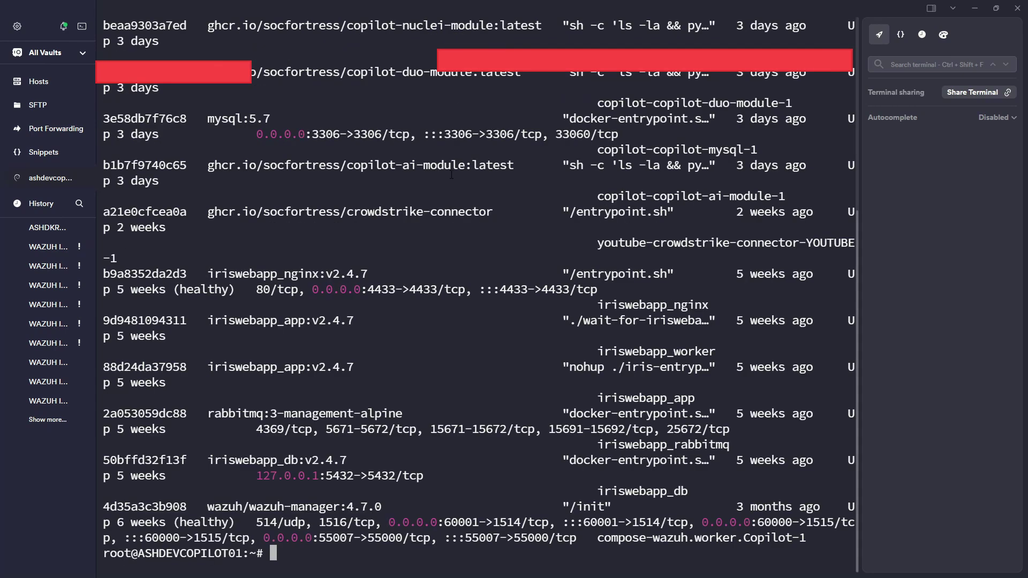
scroll(451, 174, "up", 5)
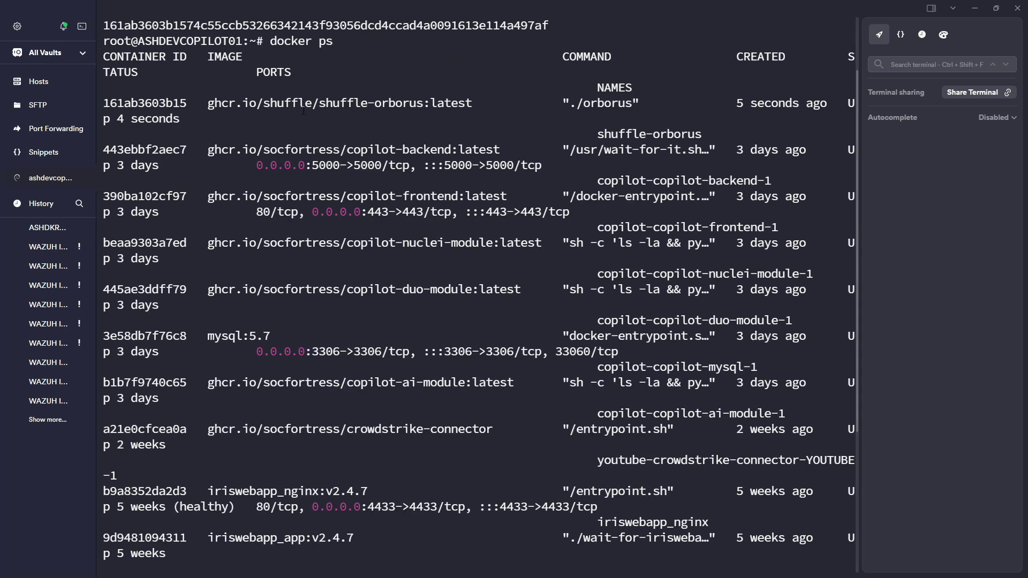
left_click_drag(221, 103, 478, 102)
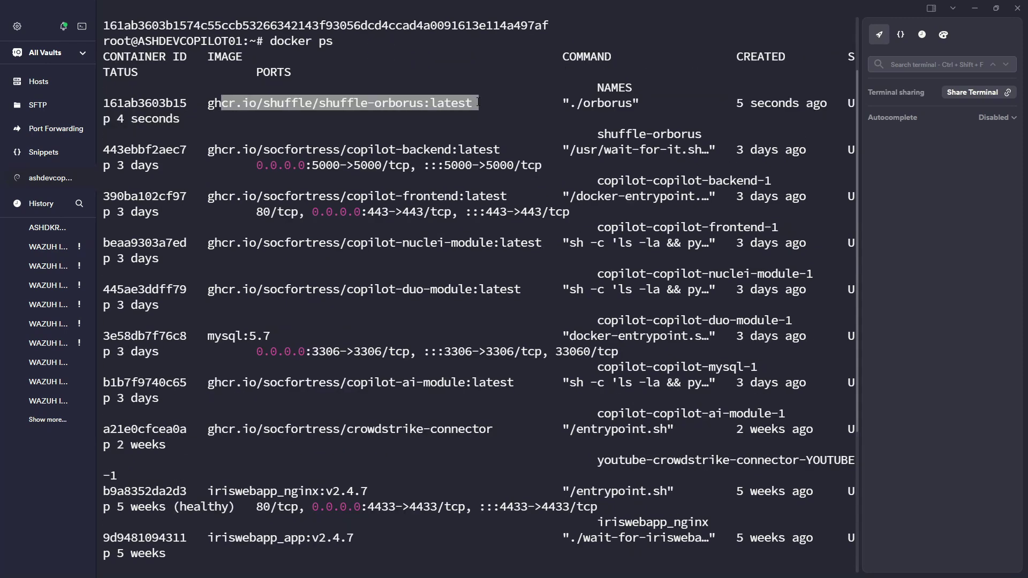
double_click(156, 102)
Step: Build a docker logs command with the pasted container ID 161ab3603b15
type("docker ")
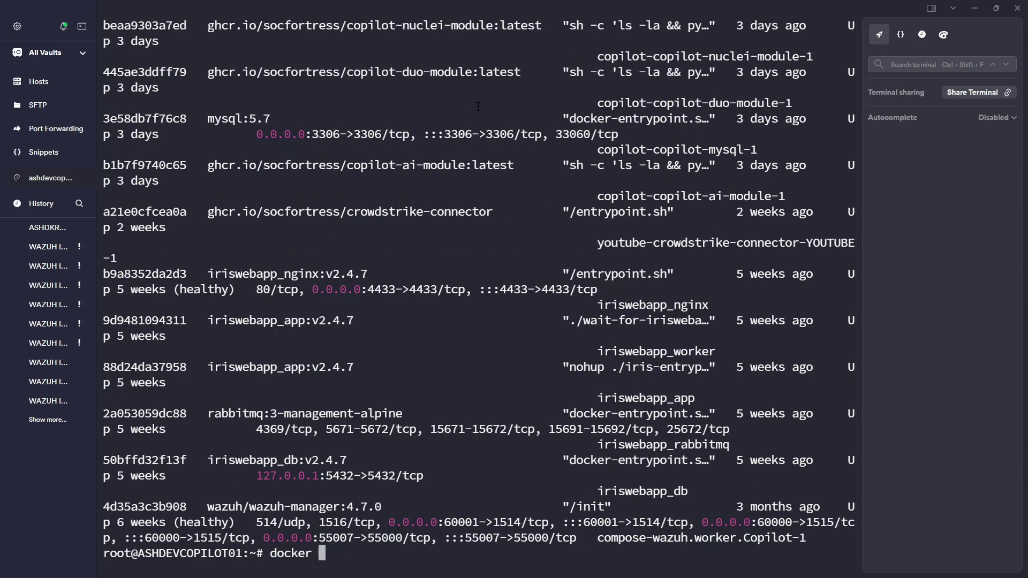
type("logs")
right_click(477, 107)
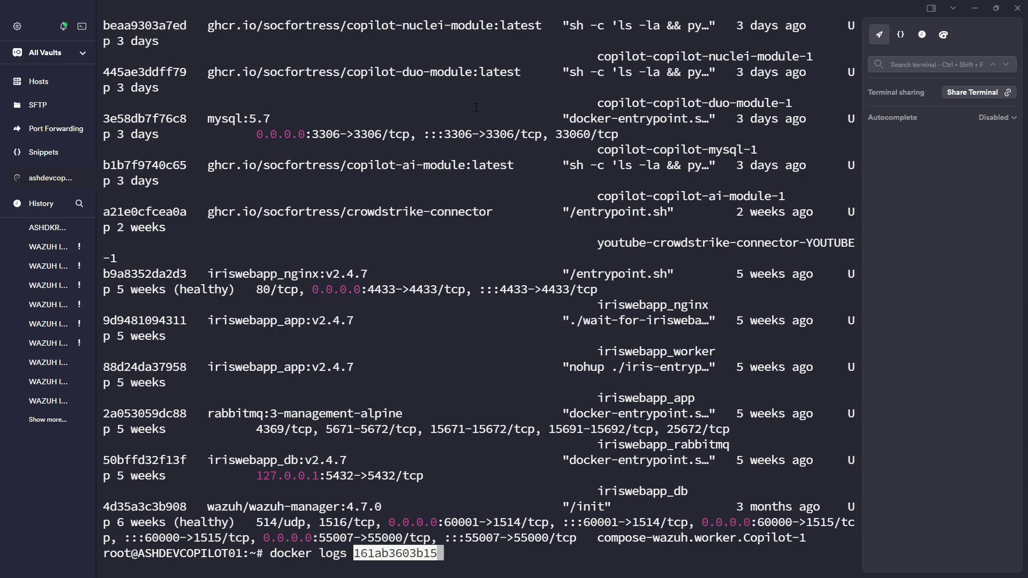
key("BackSpace")
key("BackSpace")
key("BackSpace")
key("BackSpace")
key("BackSpace")
key("BackSpace")
key("BackSpace")
key("BackSpace")
key("BackSpace")
key("BackSpace")
key("BackSpace")
key("BackSpace")
key("BackSpace")
key("BackSpace")
key("BackSpace")
key("BackSpace")
key("BackSpace")
key("BackSpace")
key("BackSpace")
type("r conta")
key("BackSpace")
key("BackSpace")
key("BackSpace")
key("BackSpace")
key("BackSpace")
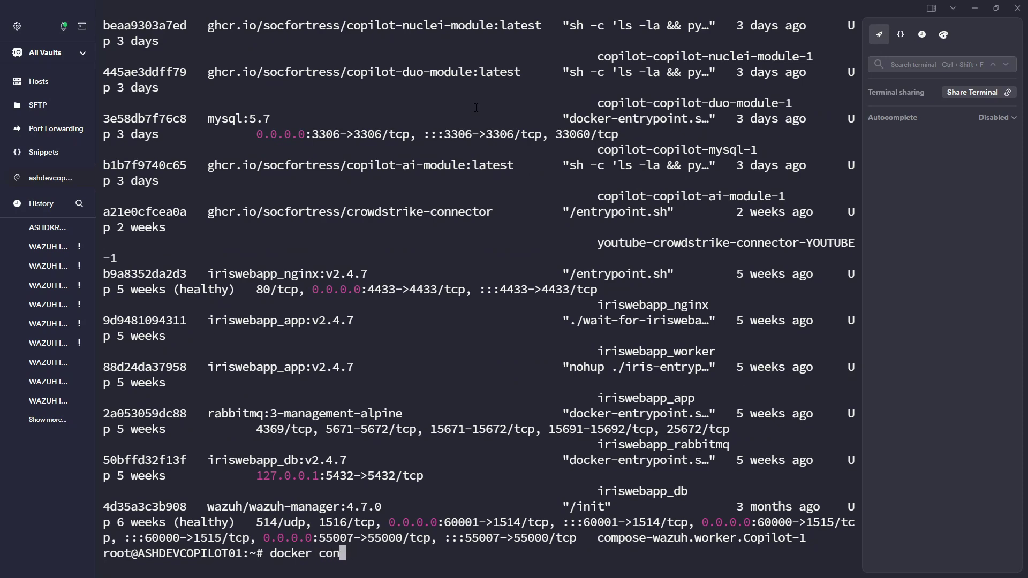
type("logs")
right_click(425, 157)
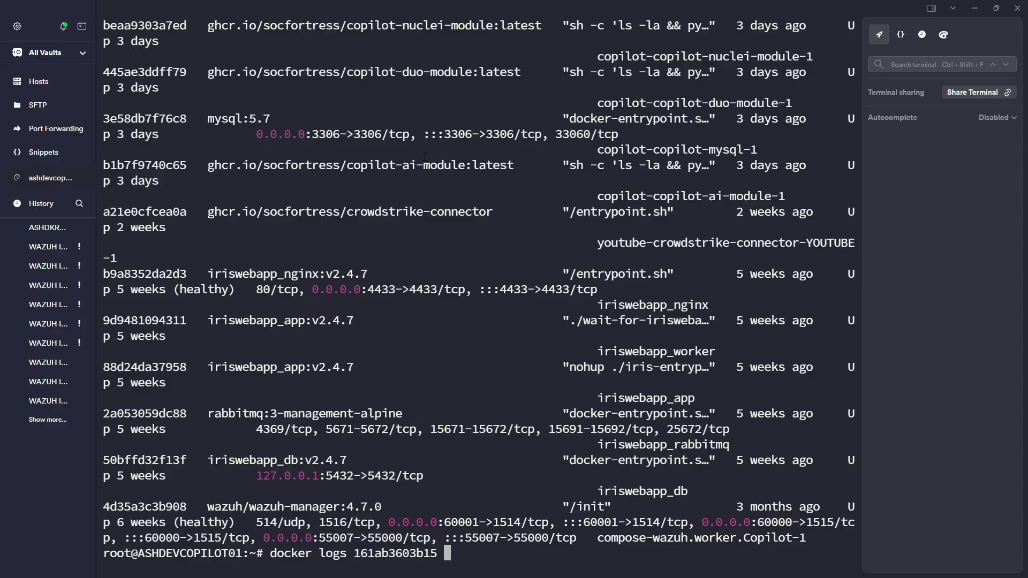
Step: Follow the orborus container logs with --follow and highlight the shuffle-worker download lines
type("--follow")
key("Return")
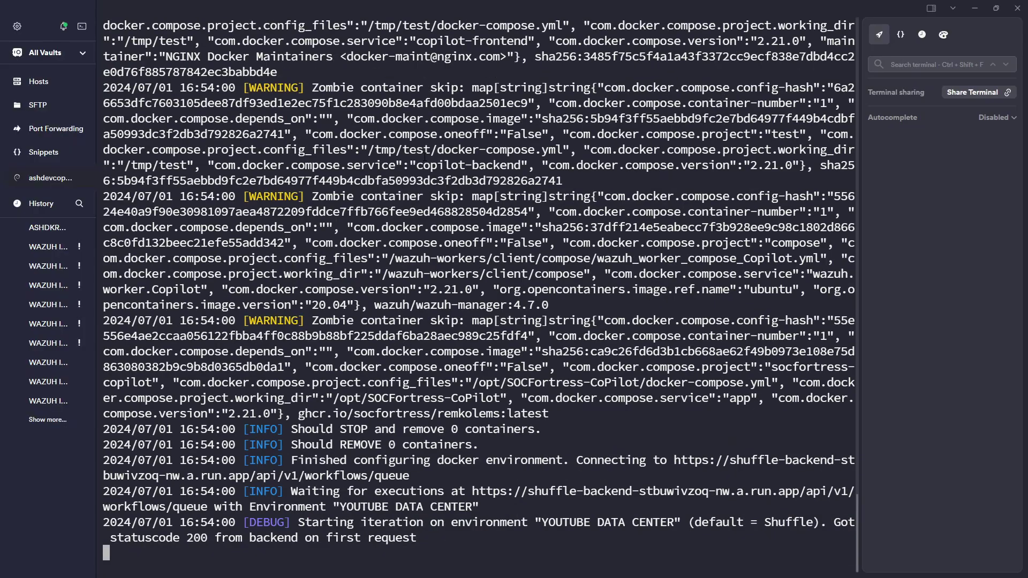
scroll(504, 413, "up", 20)
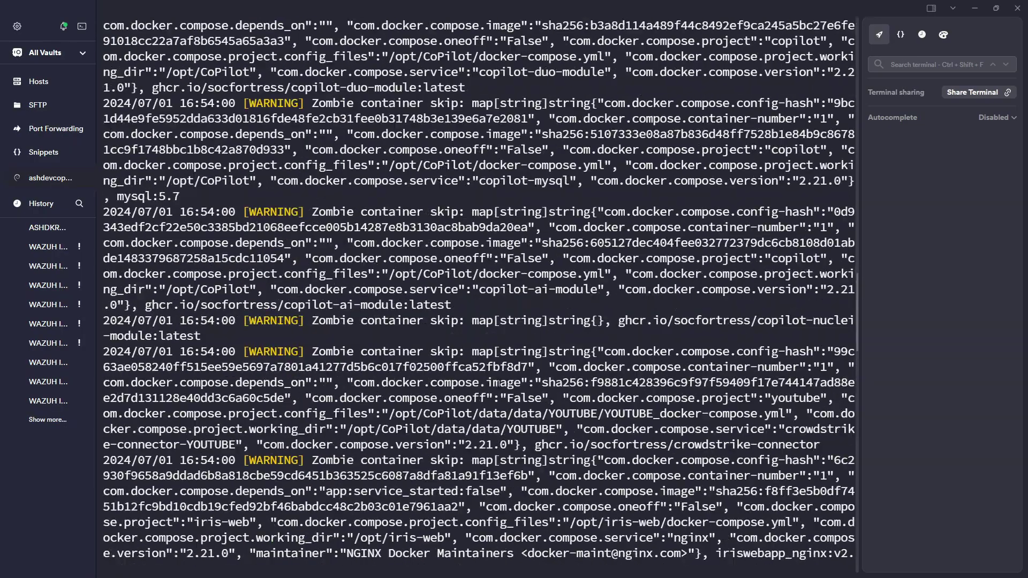
scroll(642, 406, "up", 13)
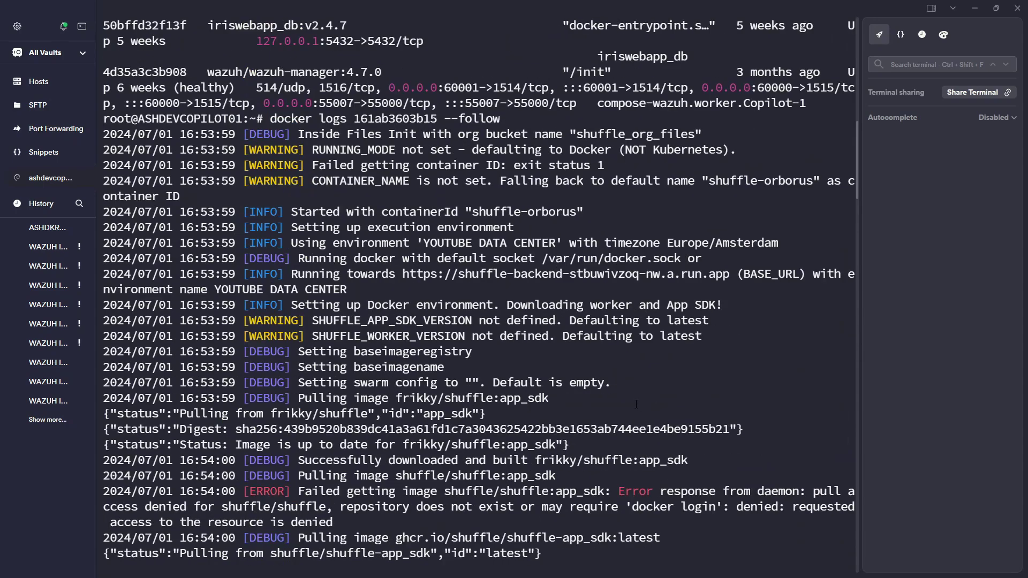
scroll(636, 404, "down", 7)
scroll(631, 278, "down", 1)
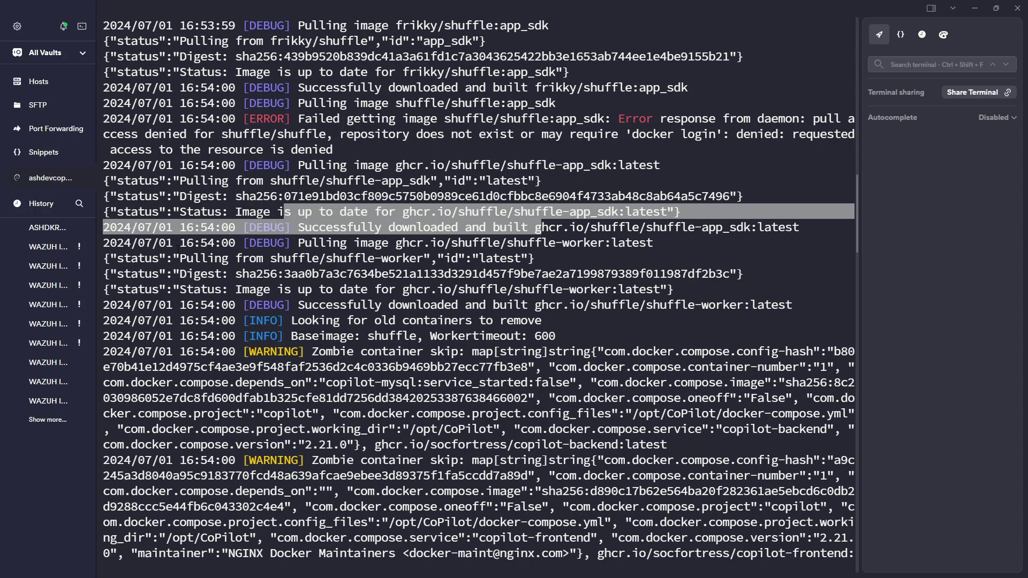
left_click_drag(177, 249, 741, 317)
left_click(741, 318)
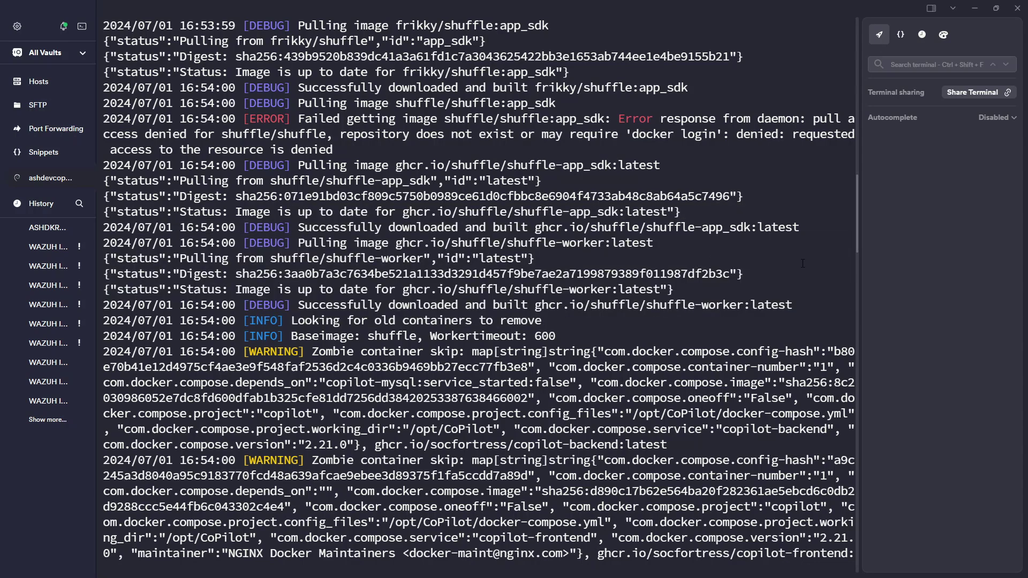
Step: Point out the waiting-for-executions line for YOUTUBE DATA CENTER, then reload Shuffle's Environments page
scroll(799, 263, "down", 20)
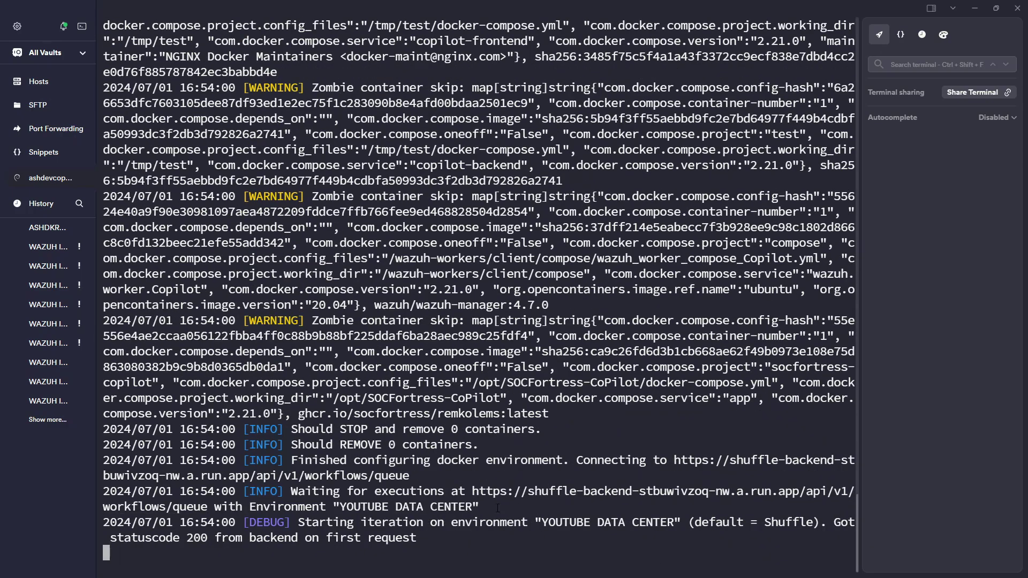
left_click_drag(514, 507, 298, 491)
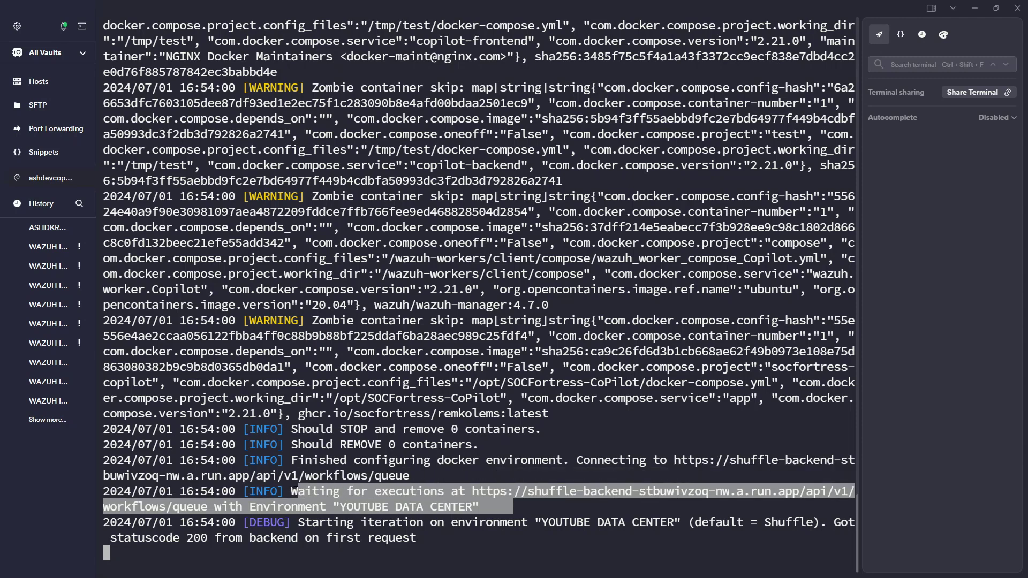
left_click_drag(341, 507, 473, 507)
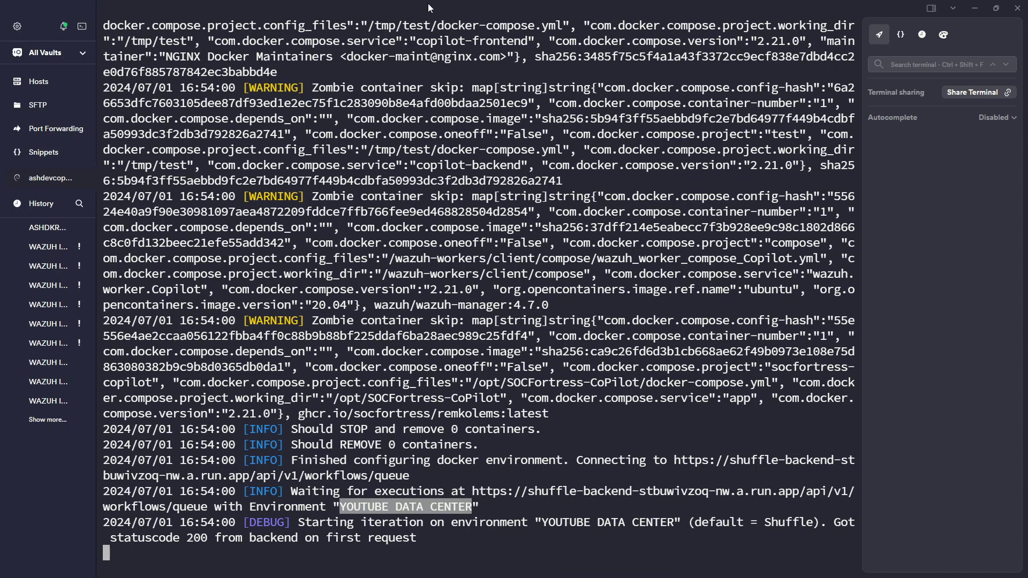
key("alt+Tab")
key("F5")
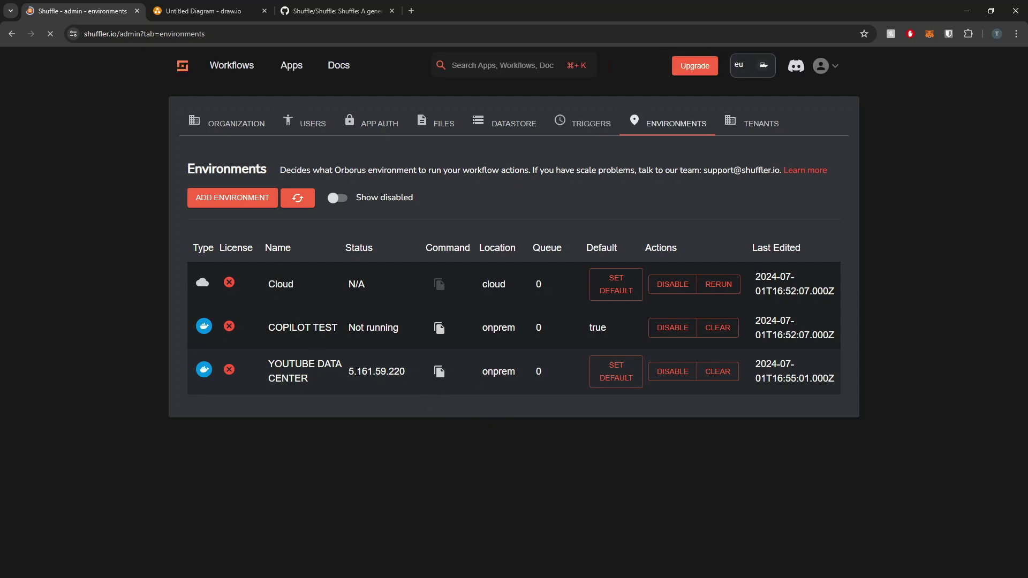
Step: Confirm the YOUTUBE DATA CENTER worker's IP now shows in the Status column, then go to Workflows
left_click_drag(348, 371, 407, 370)
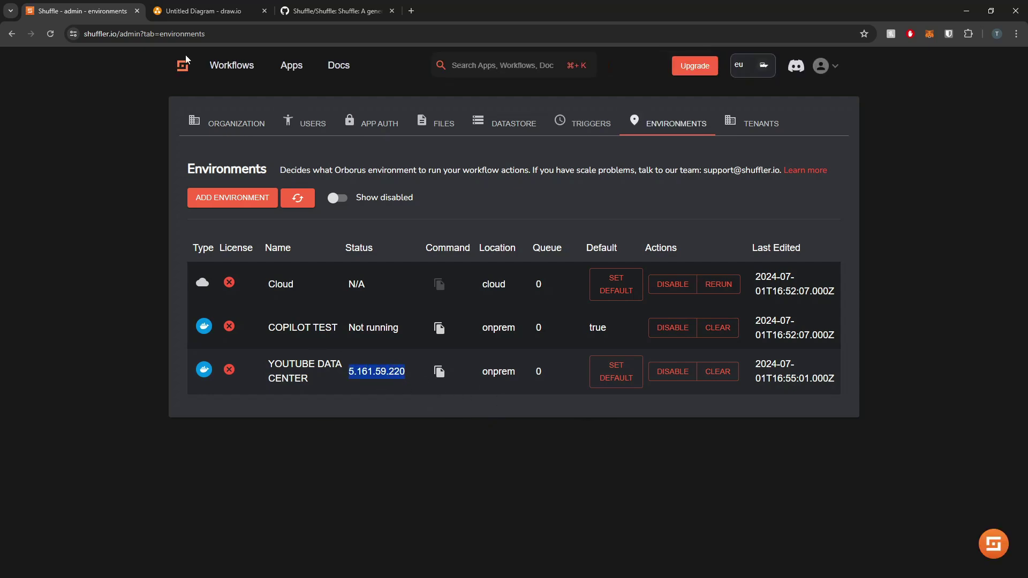
left_click(226, 69)
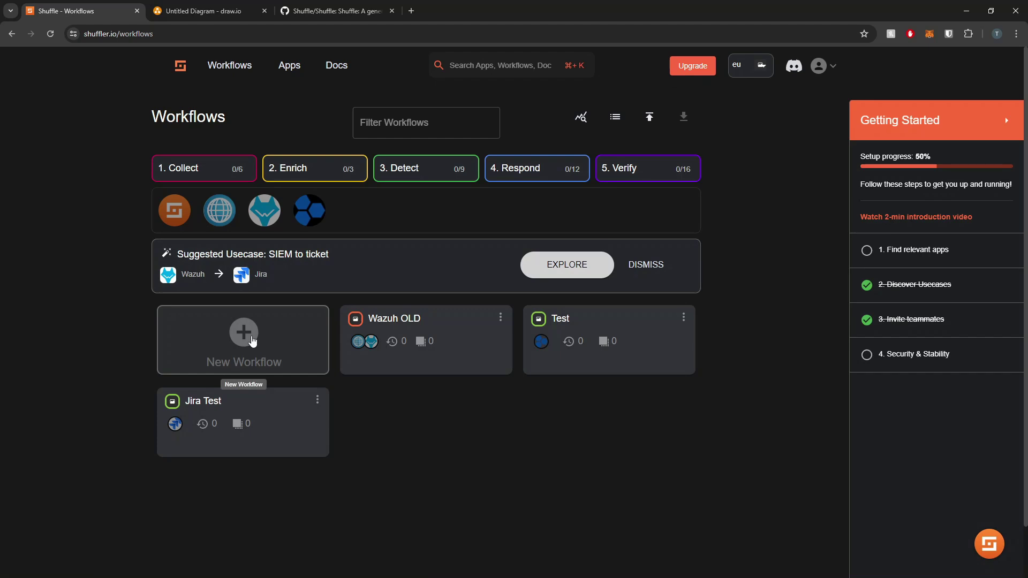
Step: Create a new workflow named 'Test'
left_click(254, 340)
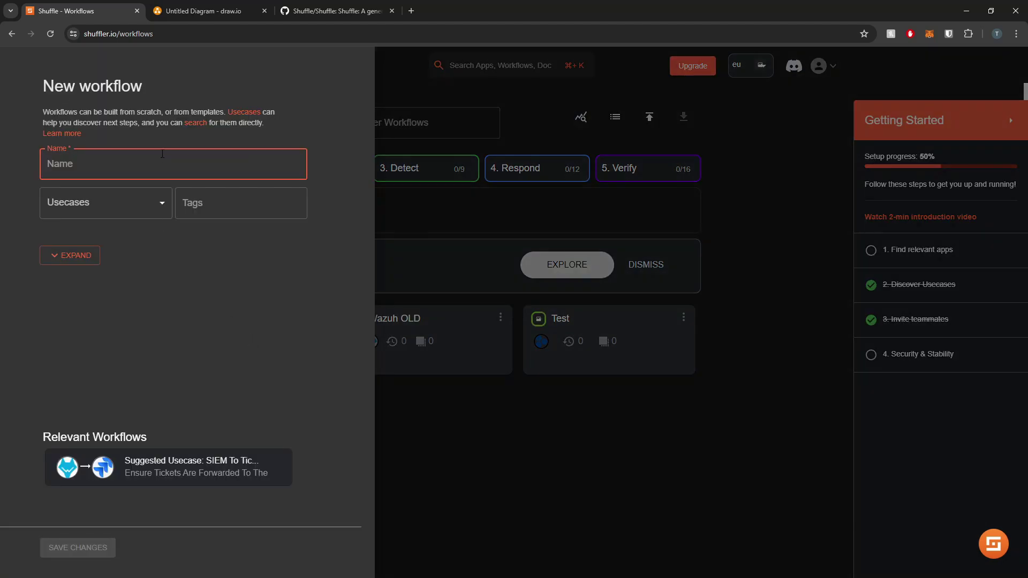
type("Test")
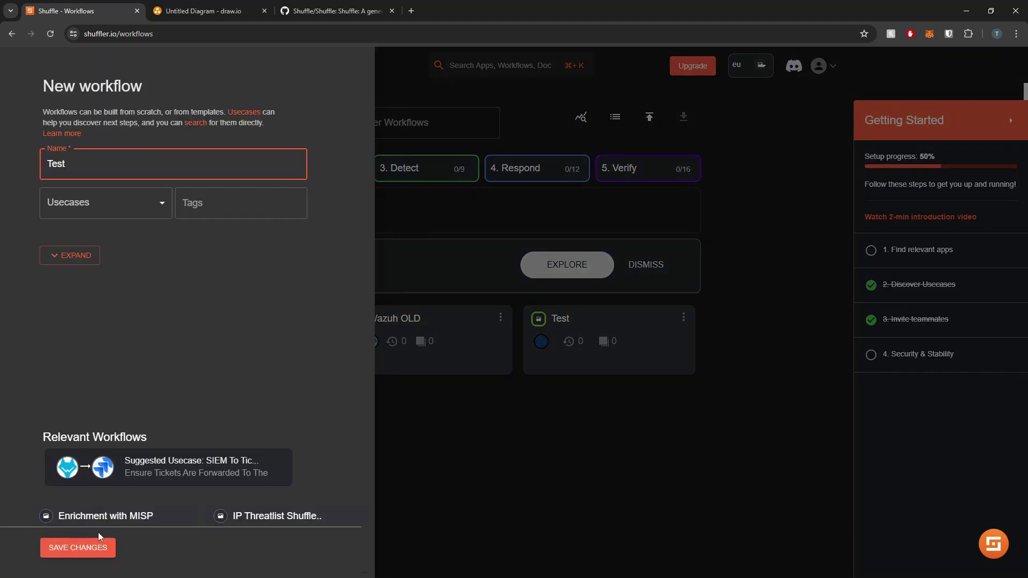
left_click(84, 550)
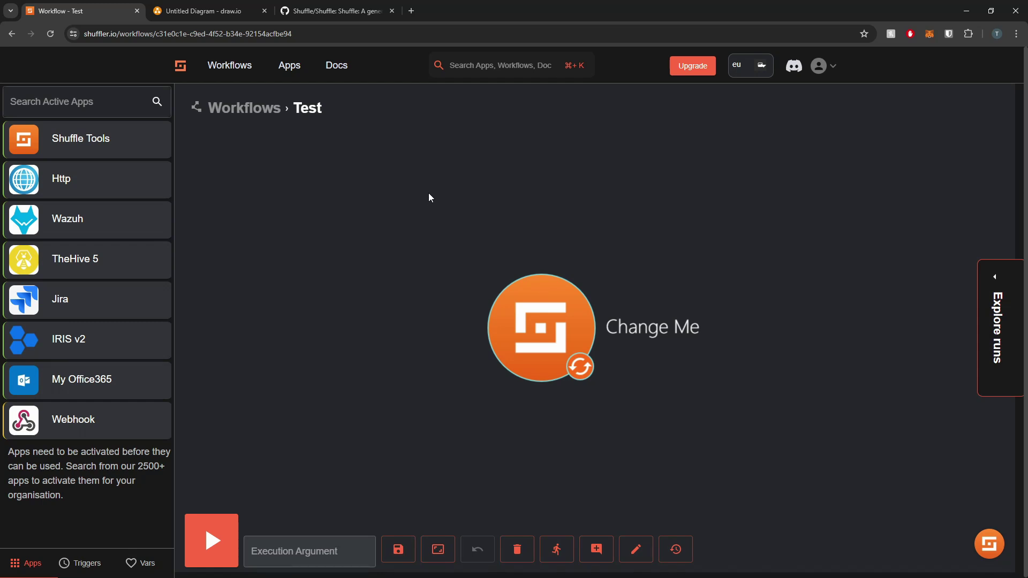
Step: Set the Change Me node's environment to YOUTUBE DATA CENTER and save the workflow
left_click(541, 326)
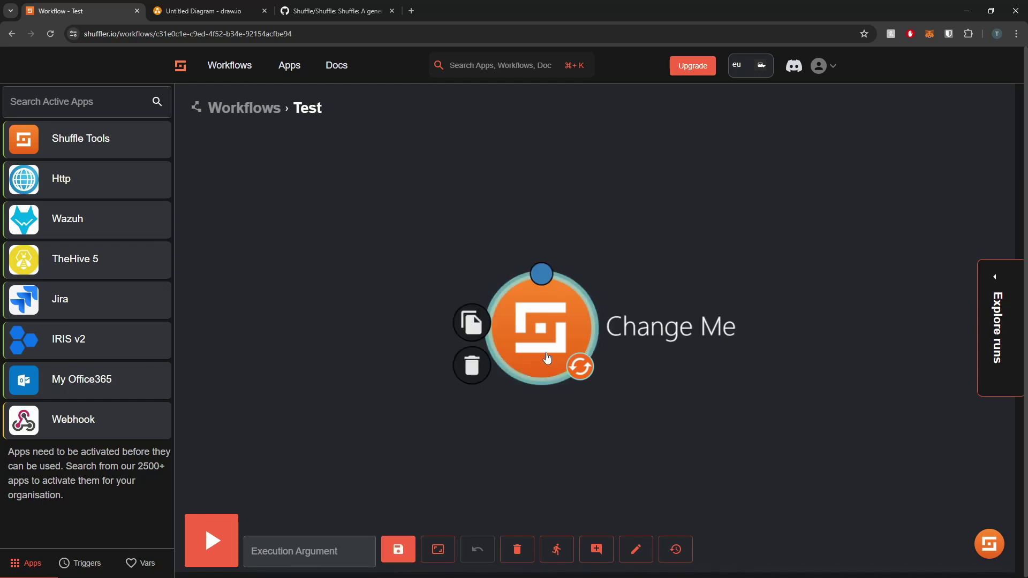
left_click(909, 250)
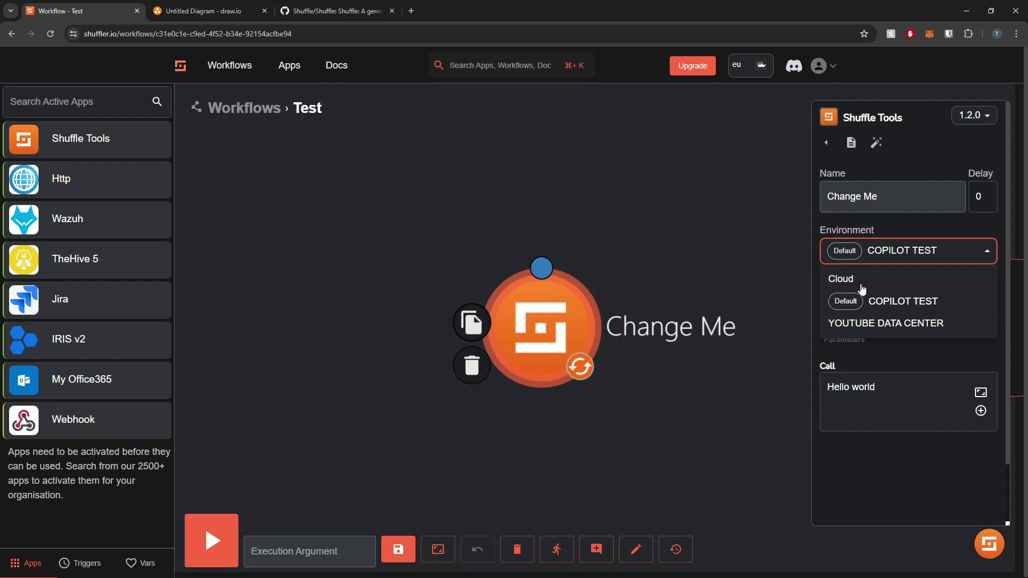
left_click(845, 278)
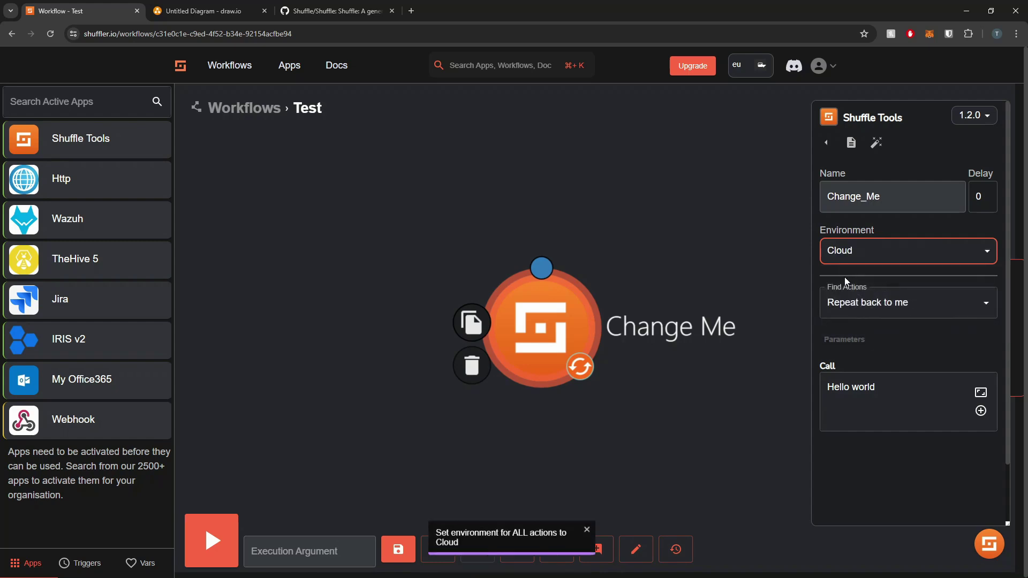
left_click(894, 251)
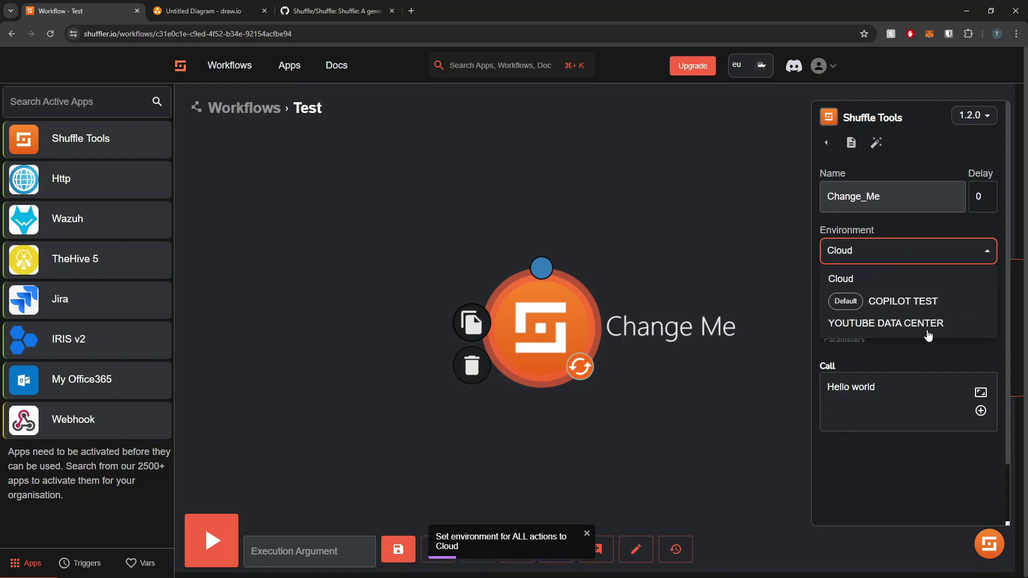
left_click(900, 325)
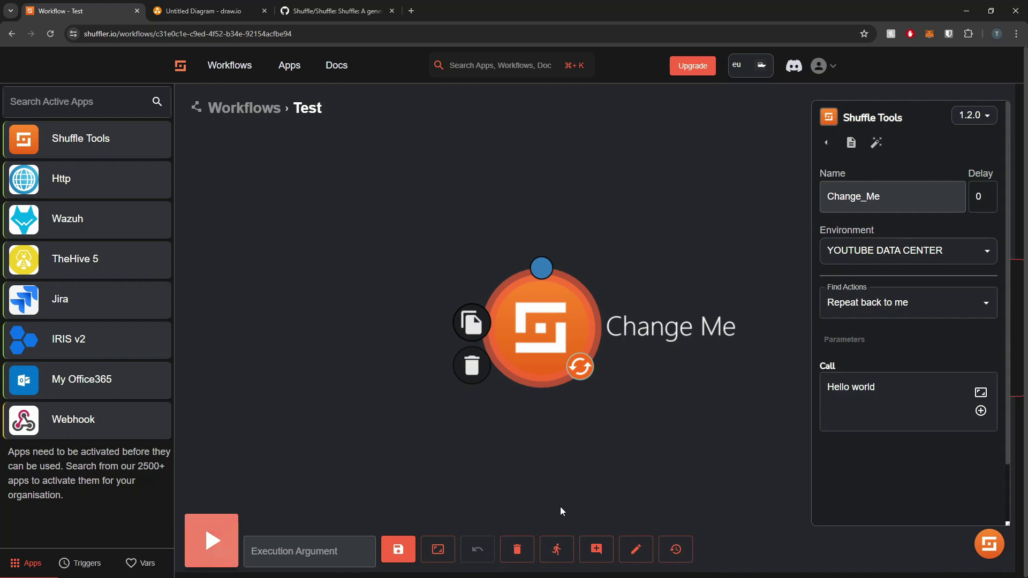
left_click(399, 550)
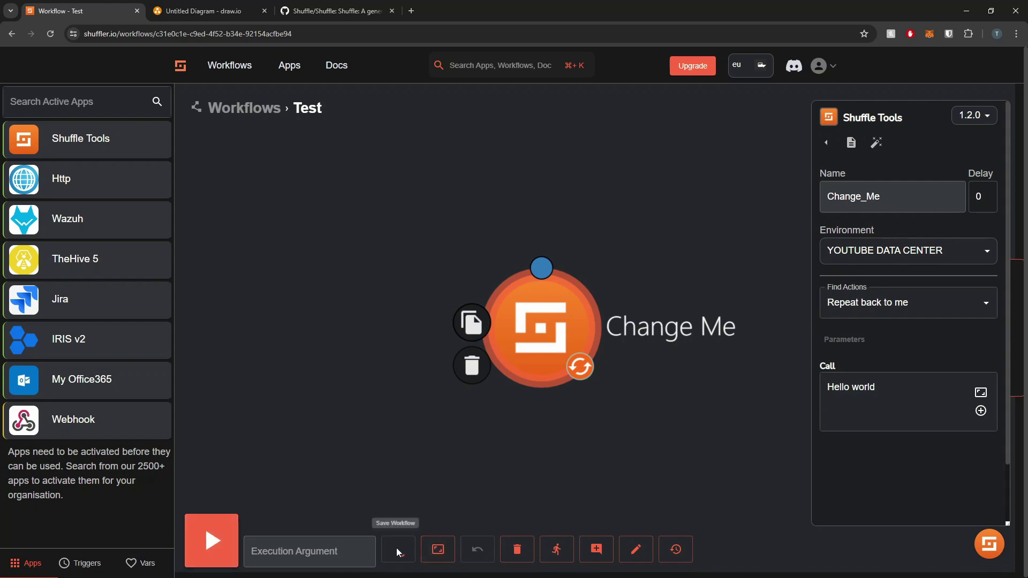
Step: Run the Test workflow and inspect the new worker log line and Change Me result
left_click(212, 541)
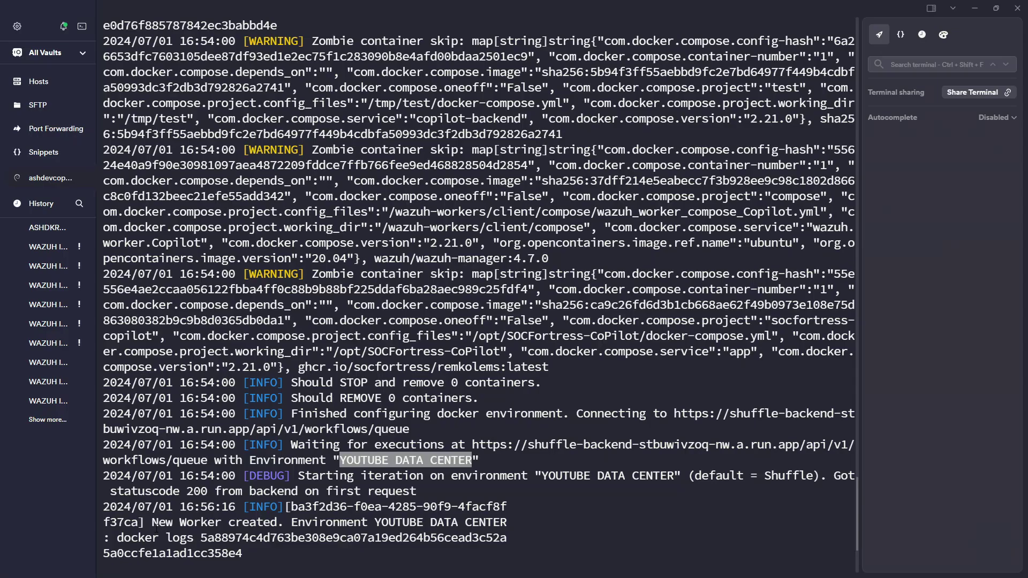
left_click_drag(157, 522, 516, 522)
scroll(547, 522, "down", 3)
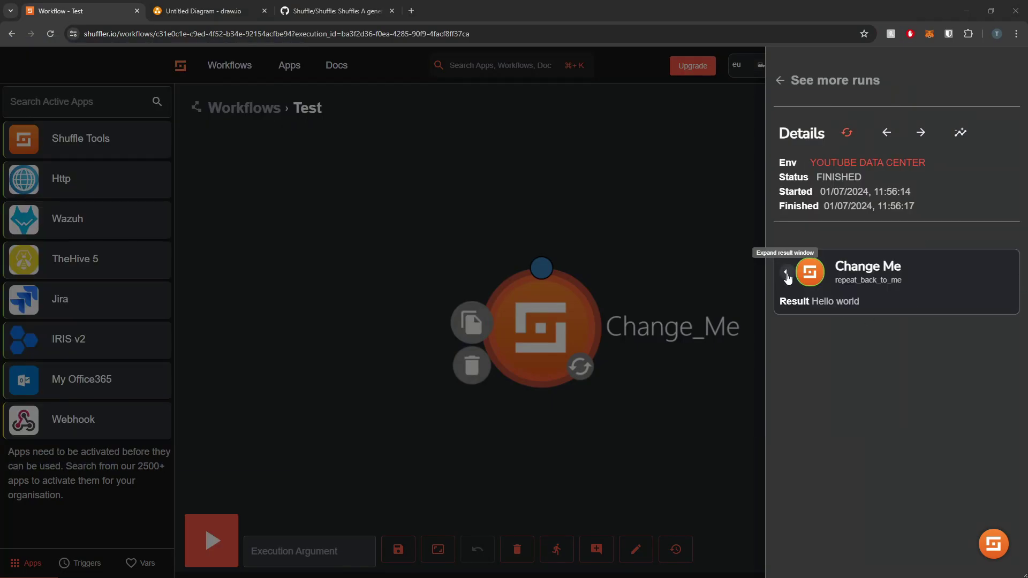
left_click(785, 272)
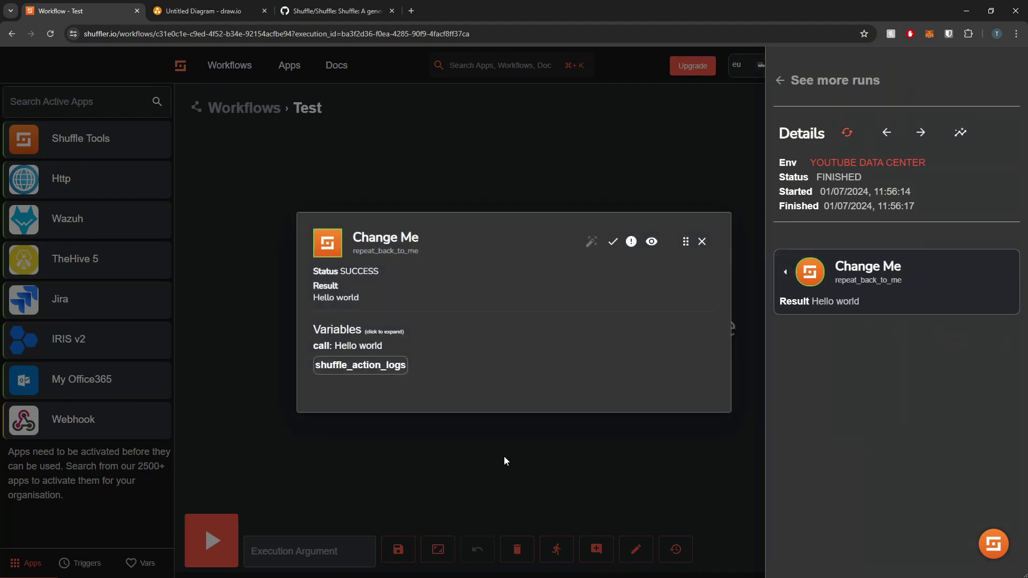
left_click(505, 458)
Step: Change the Call text to 'Please Subscribe', rerun, and expand the Change Me result
left_click(916, 387)
key("ctrl+a")
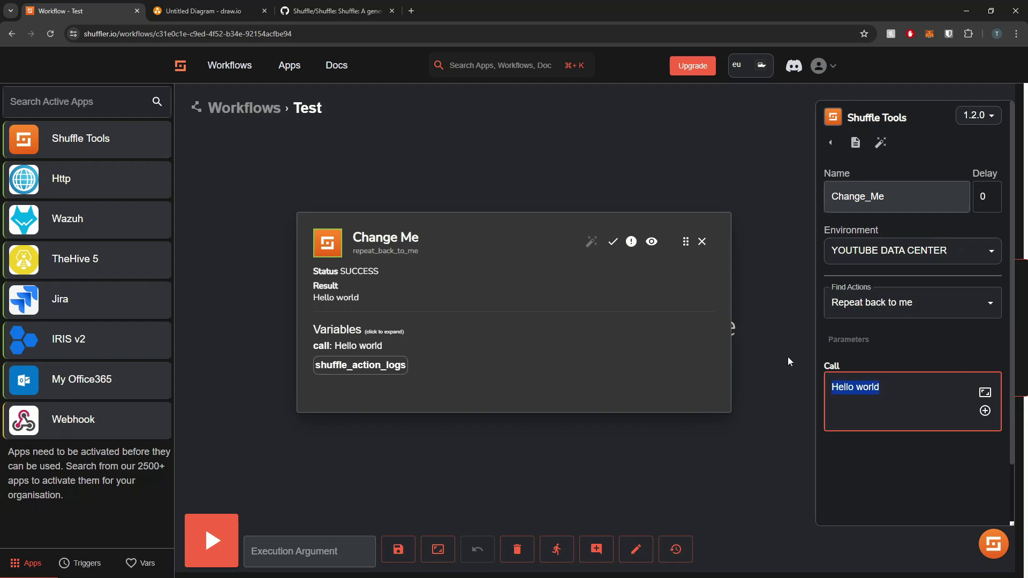
left_click(789, 357)
left_click(888, 389)
key("ctrl+a")
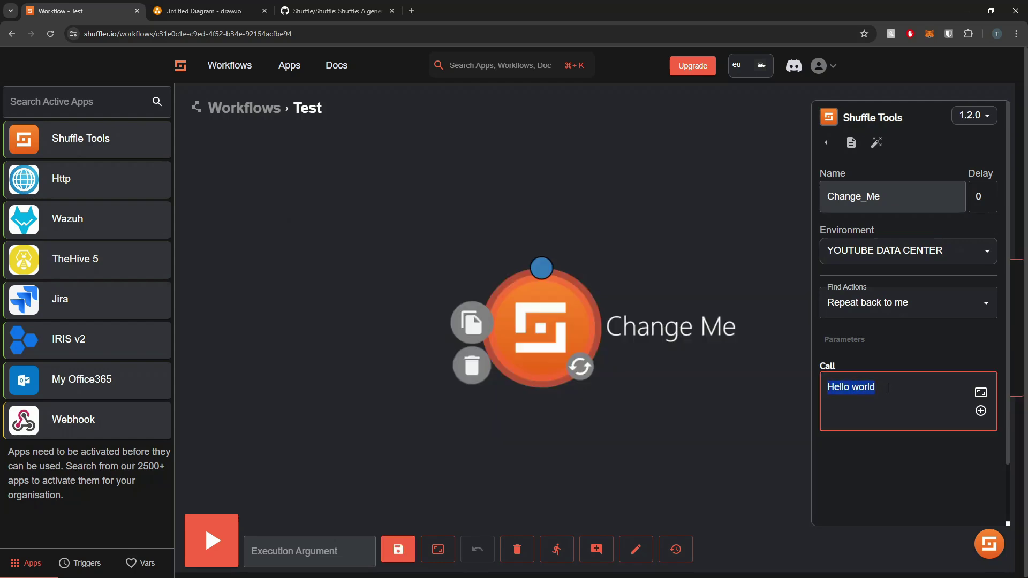
type("Please Subscribe")
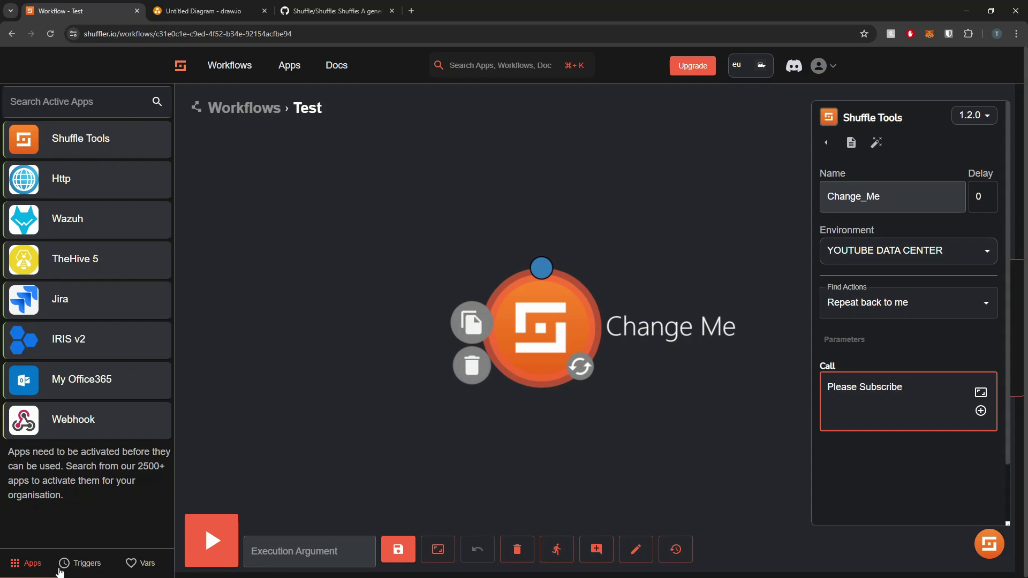
left_click(194, 531)
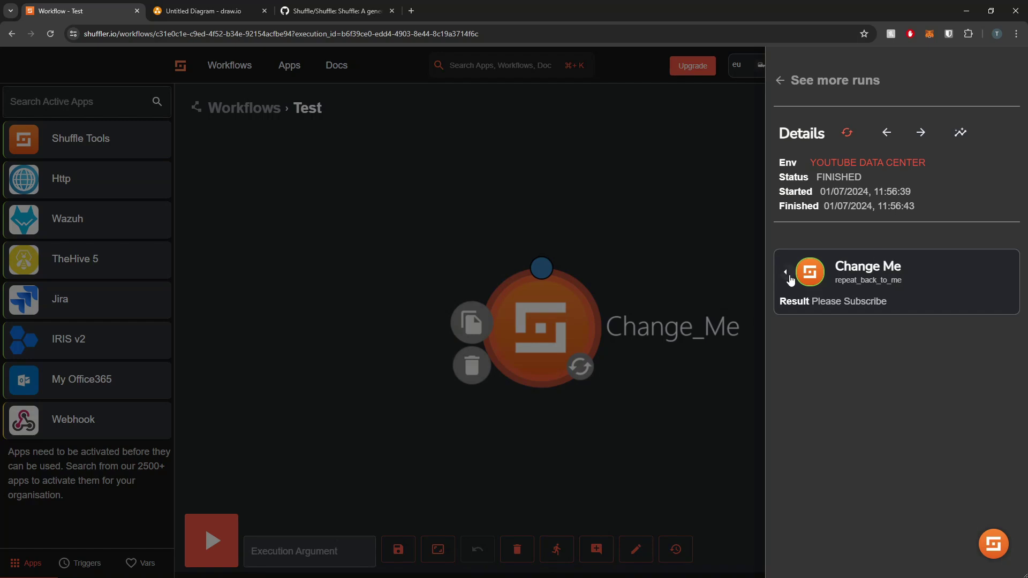
left_click(785, 272)
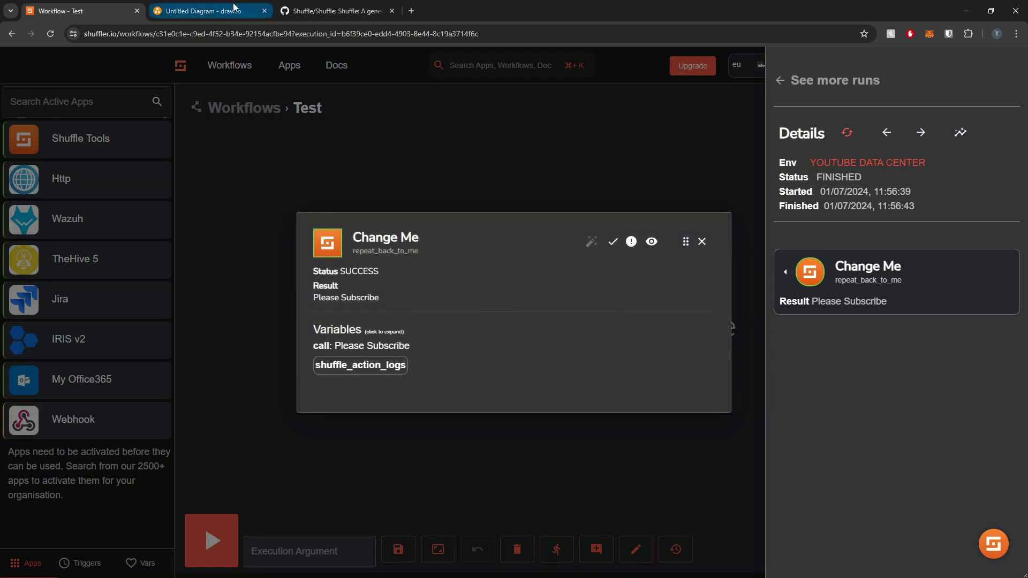
Step: Check the Shuffle Worker server in the architecture diagram, then close the Change Me result
left_click(203, 11)
mouse_move(433, 414)
left_mouse_down()
mouse_move(457, 411)
mouse_move(437, 411)
left_mouse_up()
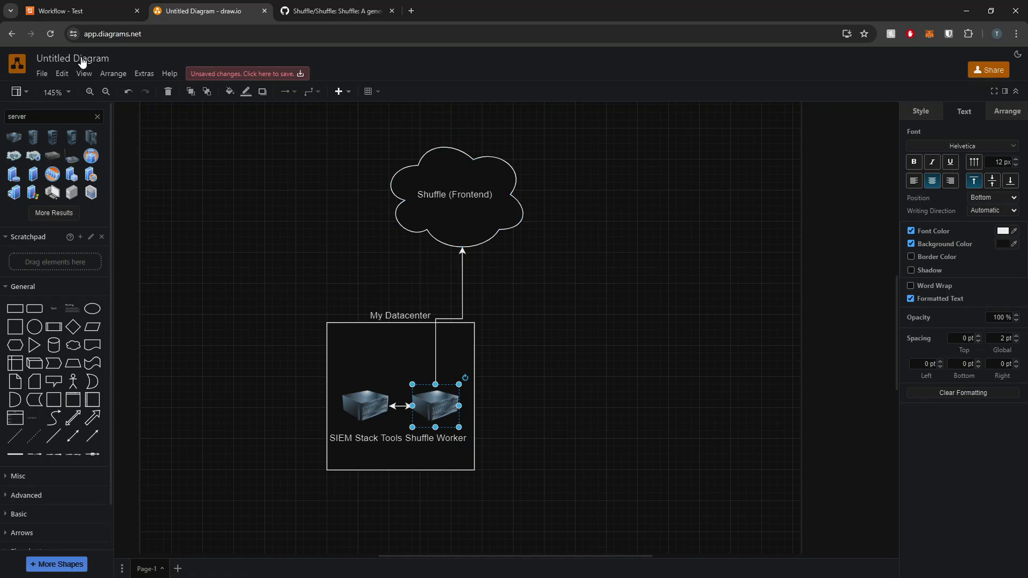
left_click(69, 11)
left_click(701, 242)
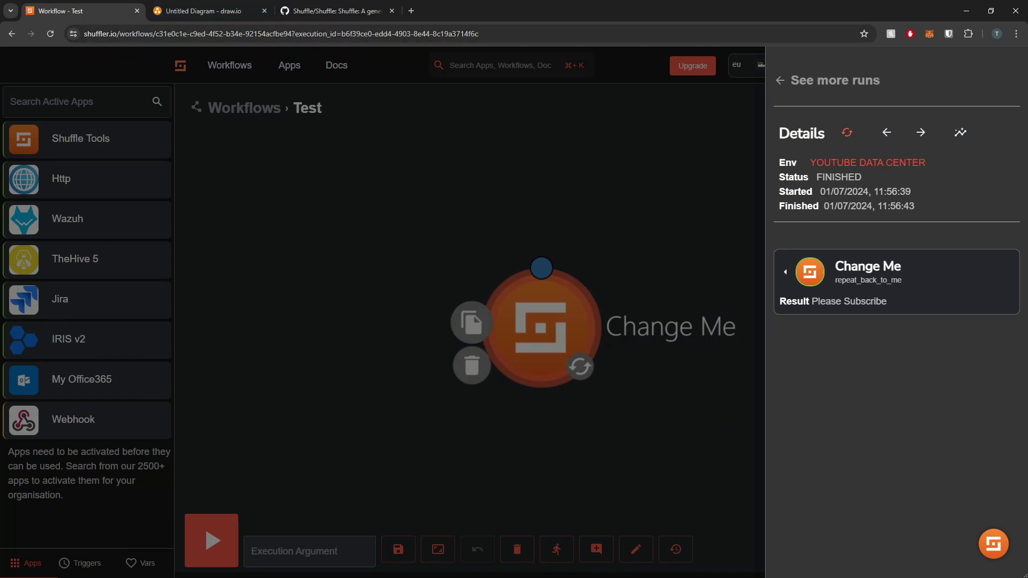
Step: Create and save a new workflow named 'Wazuh List Agents'
left_click(244, 107)
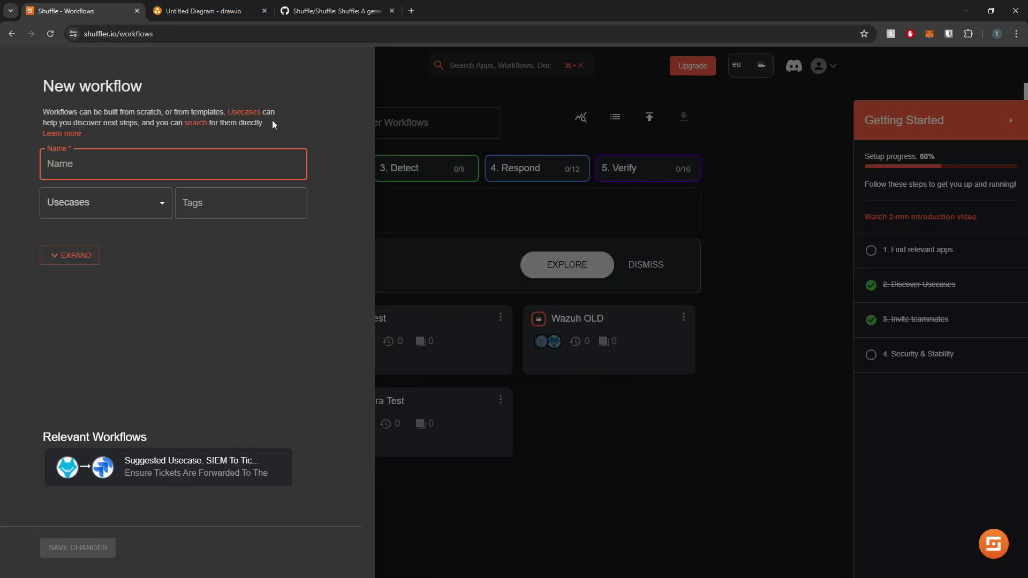
type("Wazuh L")
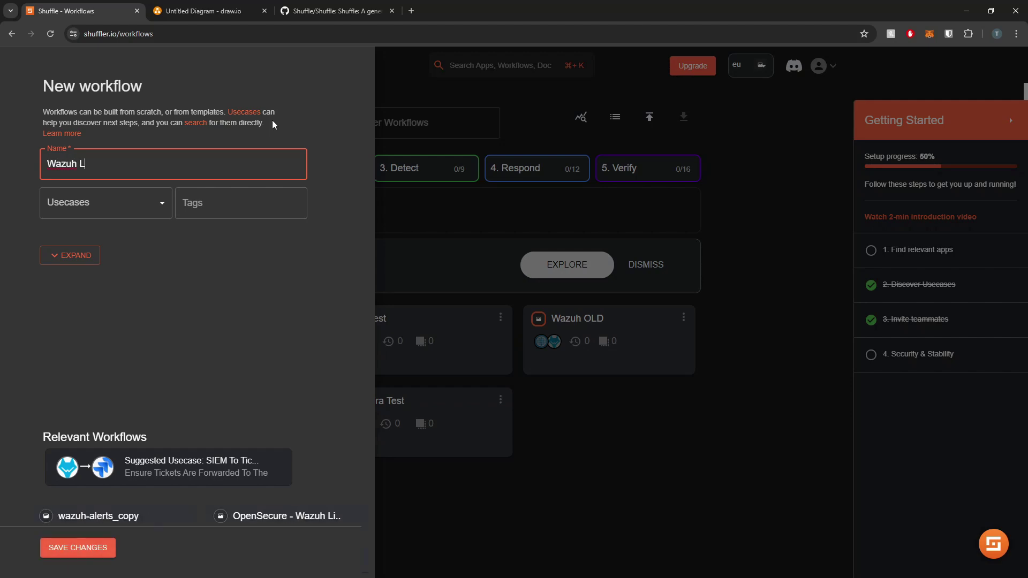
type("ist Agents")
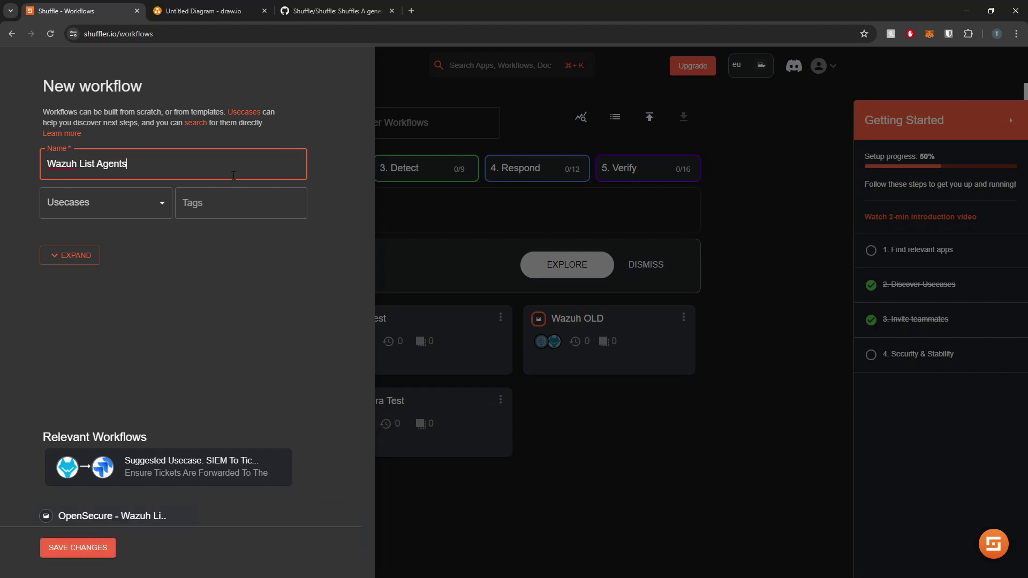
left_click(108, 555)
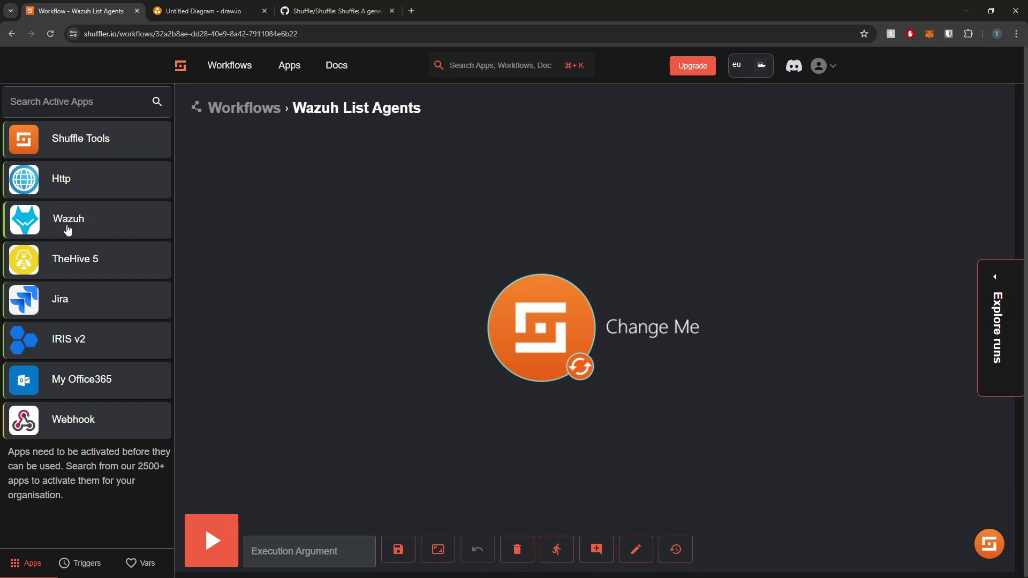
left_click(231, 10)
Step: Nudge the SIEM Stack Tools server, Shuffle (Frontend) cloud and Shuffle Worker shapes into alignment
left_click_drag(368, 412, 370, 411)
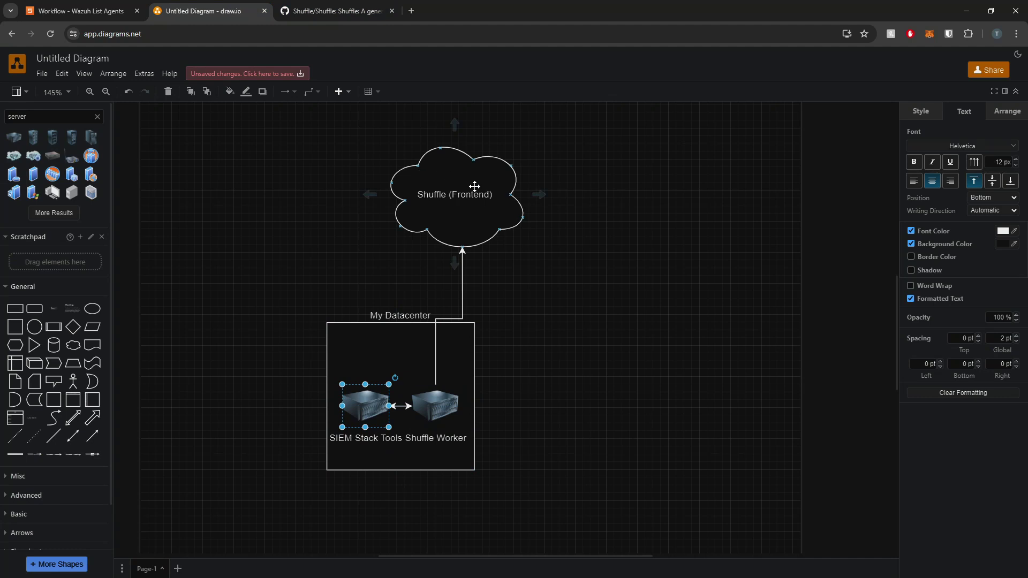
mouse_move(457, 197)
left_mouse_down()
mouse_move(468, 183)
mouse_move(454, 189)
left_mouse_up()
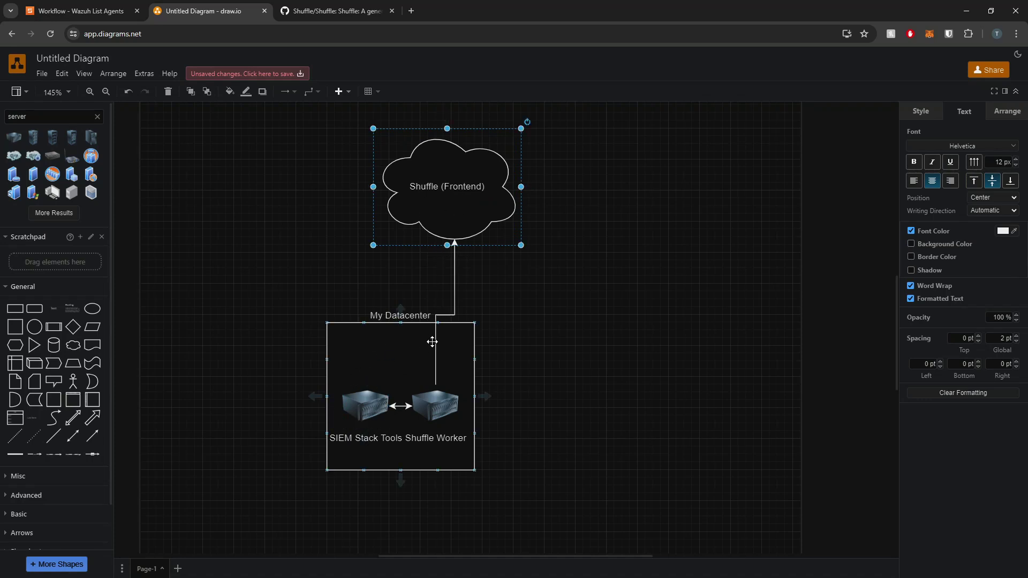
left_click_drag(431, 422, 439, 412)
Step: Replace the default Change Me node with a Wazuh node and open its settings
left_click(92, 6)
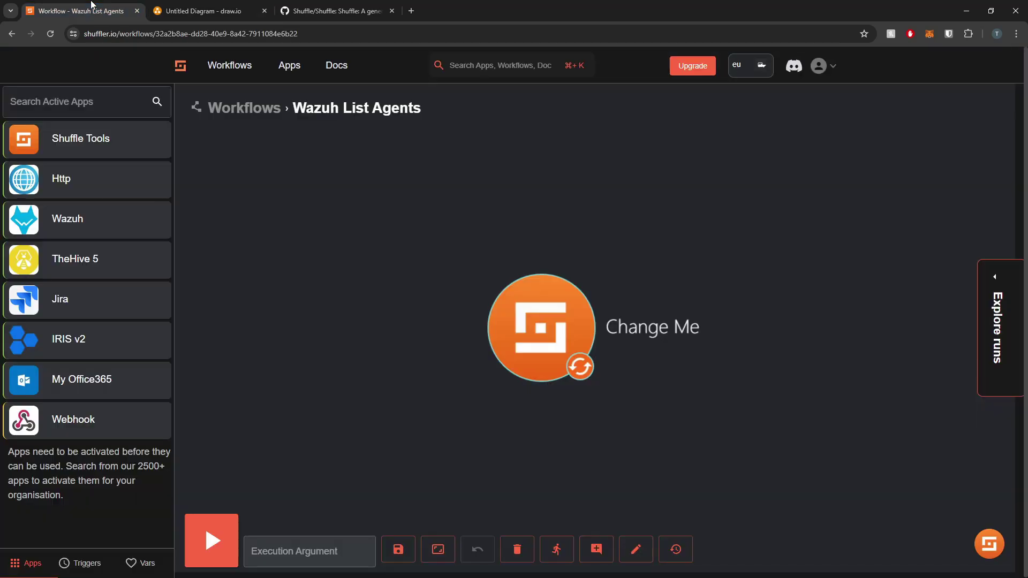
left_click(472, 366)
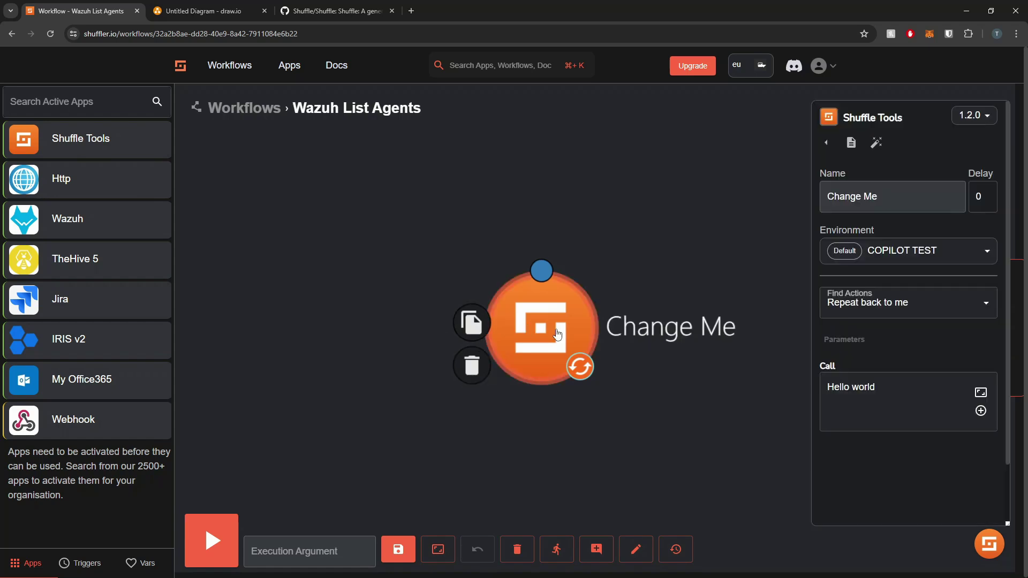
left_click(478, 377)
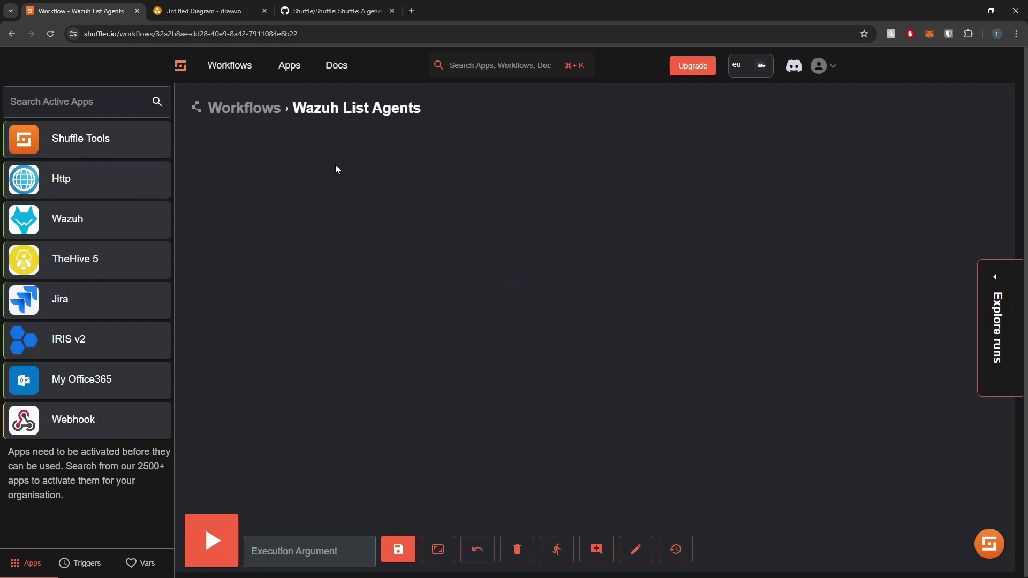
left_click_drag(106, 218, 461, 263)
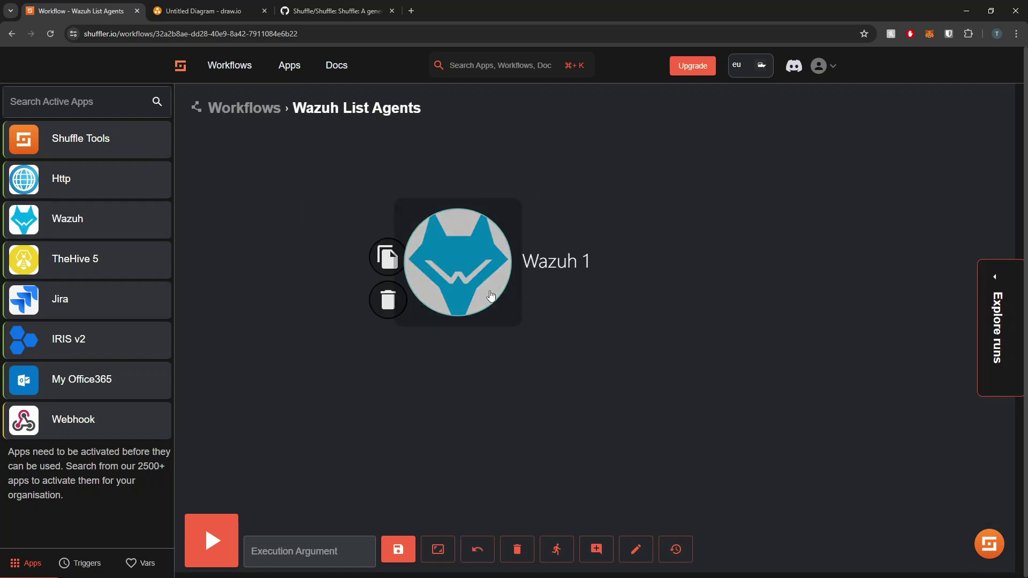
left_click(486, 289)
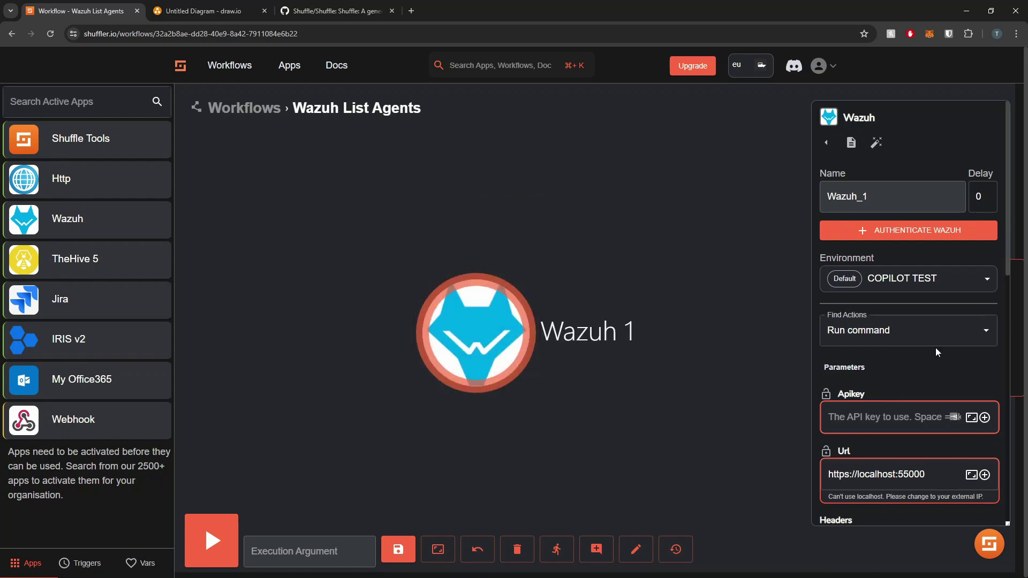
Step: Copy the TOKEN curl command from the Wazuh authentication docs
scroll(936, 348, "down", 3)
scroll(936, 348, "up", 3)
left_click(922, 230)
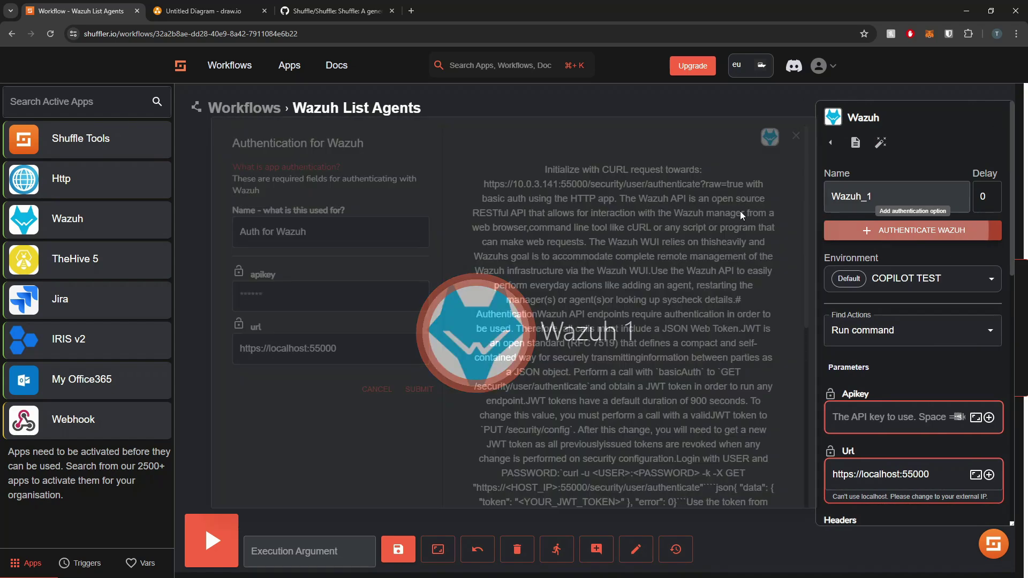
scroll(725, 345, "down", 10)
left_click_drag(459, 499, 661, 484)
scroll(644, 391, "down", 1)
left_click(661, 484)
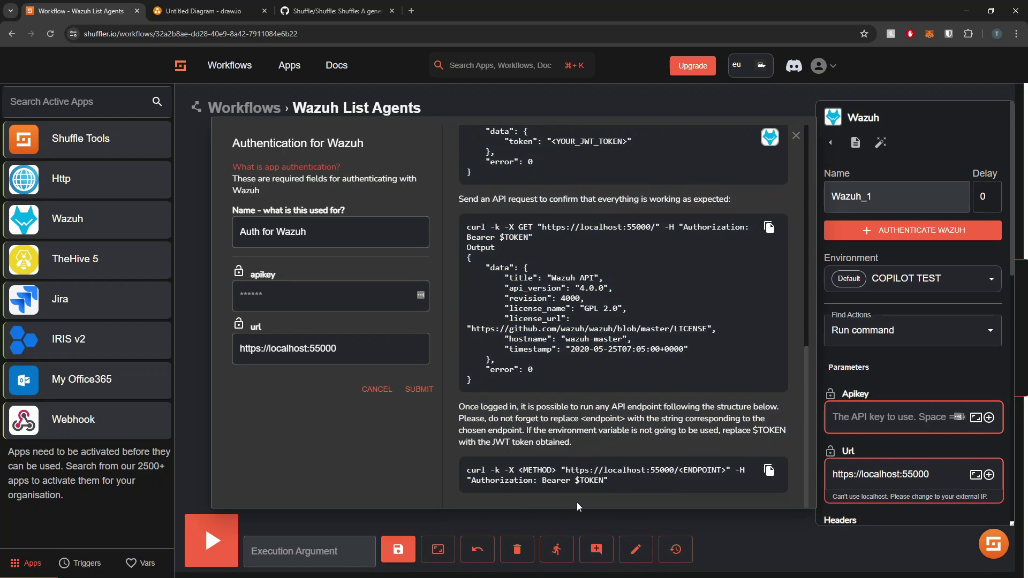
scroll(577, 502, "up", 2)
scroll(549, 385, "up", 8)
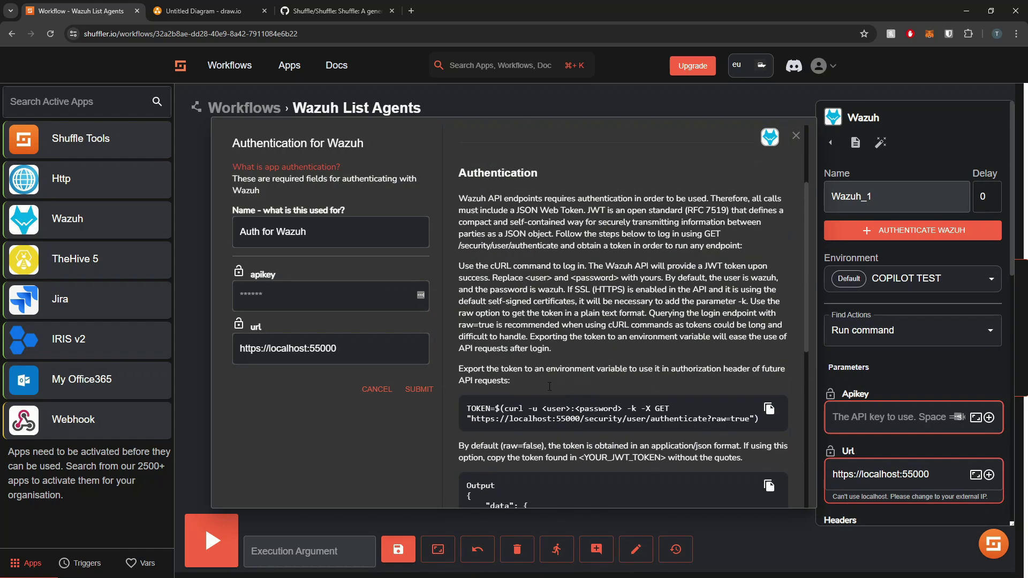
scroll(548, 386, "down", 3)
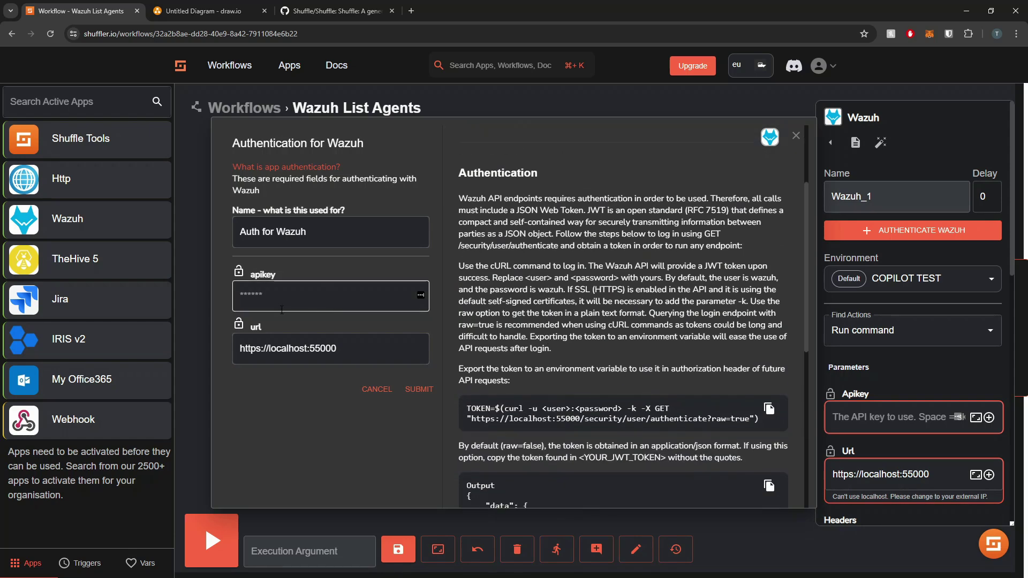
scroll(590, 308, "down", 2)
left_click(777, 304)
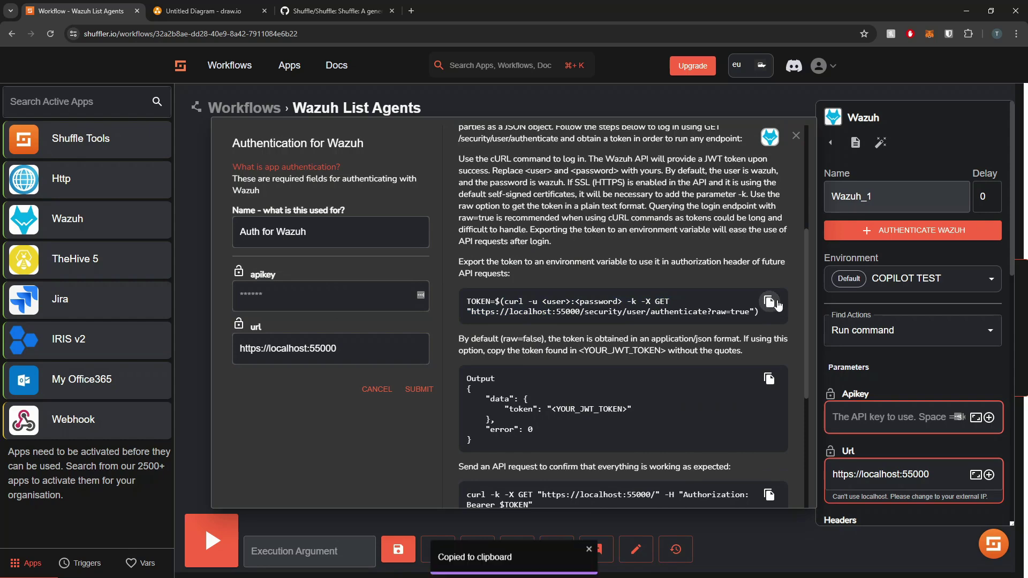
left_click(796, 136)
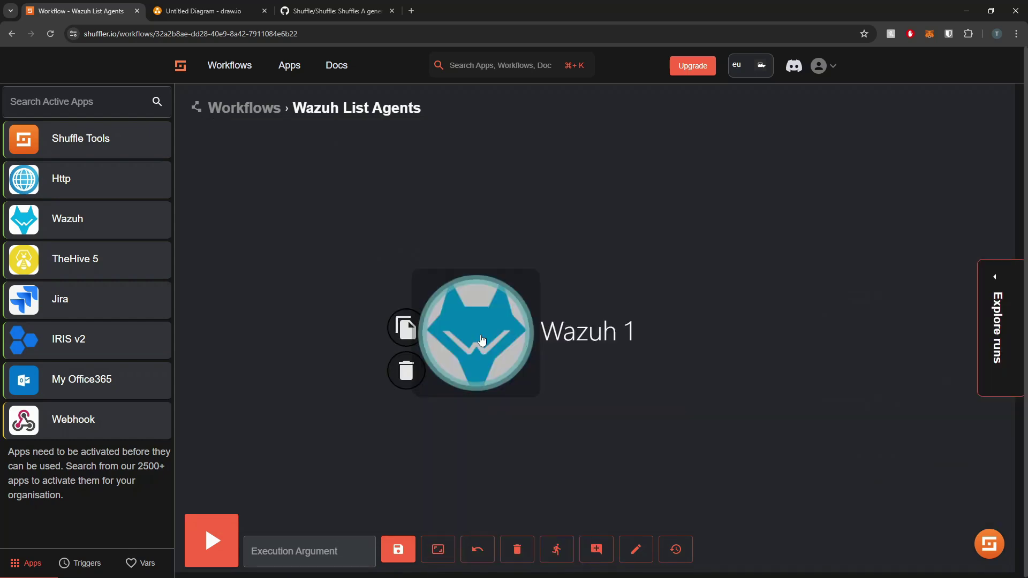
Step: Delete the Wazuh 1 node and set the Http node to Curl on YOUTUBE DATA CENTER
left_click(411, 381)
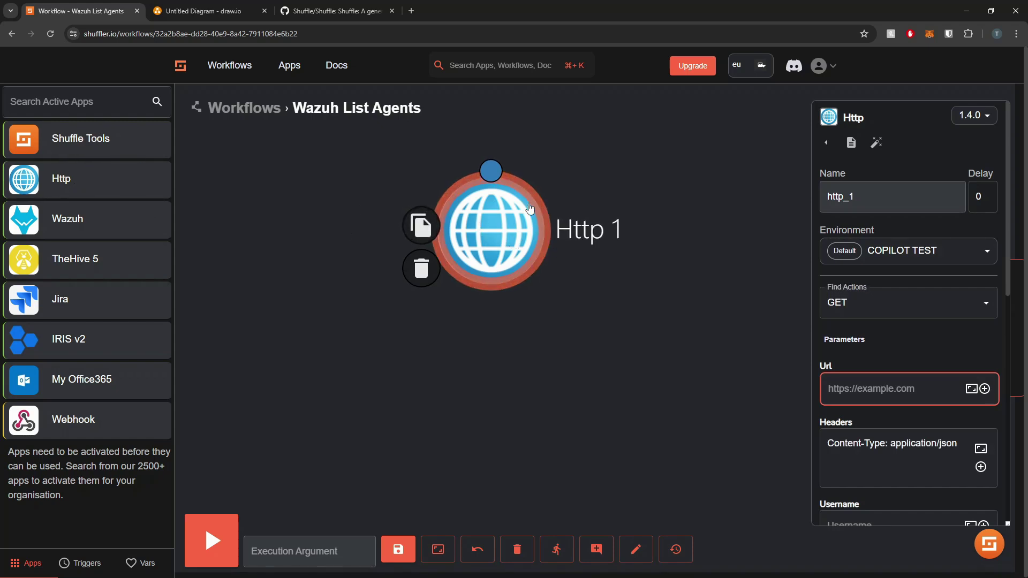
left_click(899, 253)
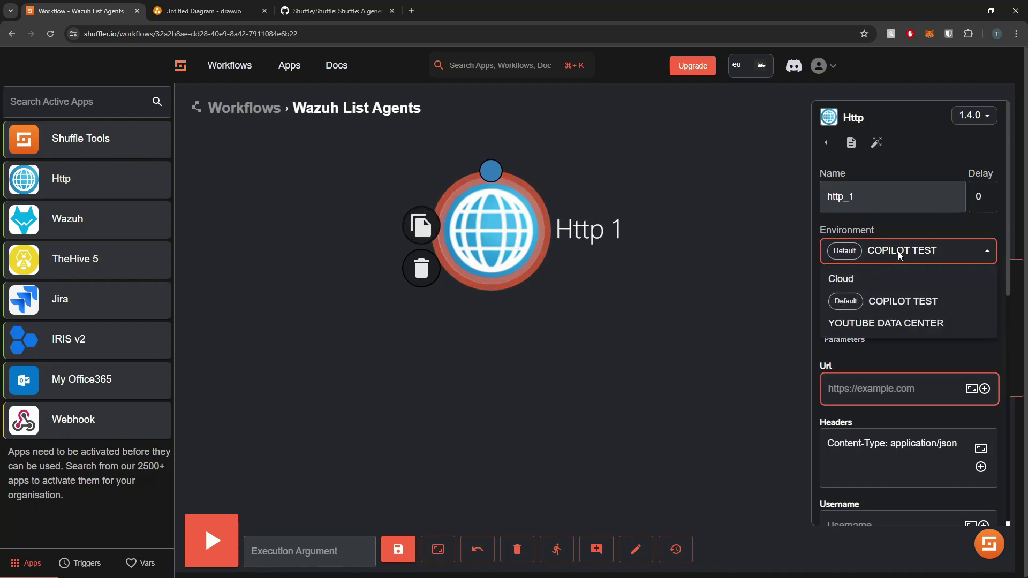
left_click(880, 324)
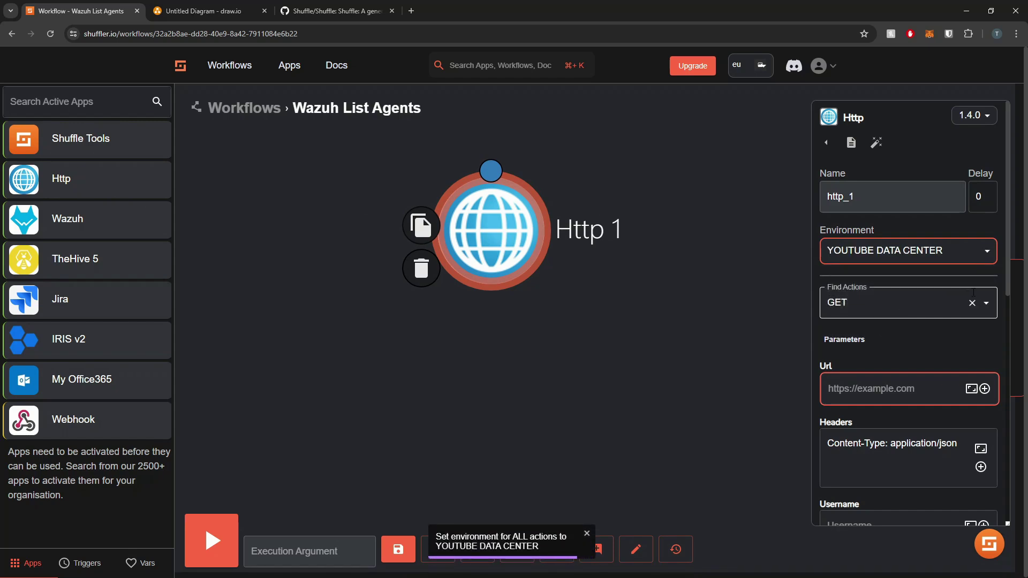
left_click(864, 309)
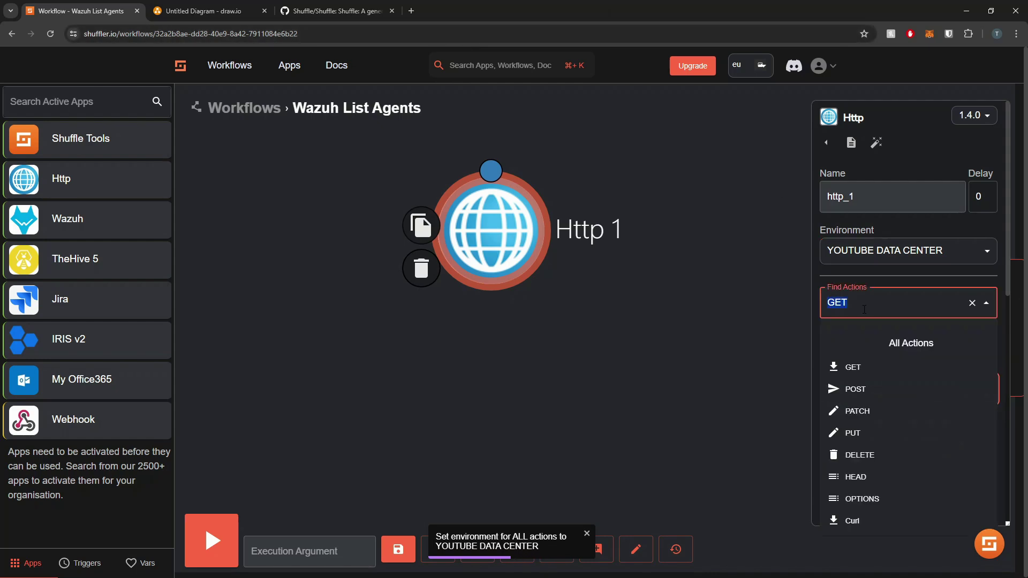
left_click(855, 520)
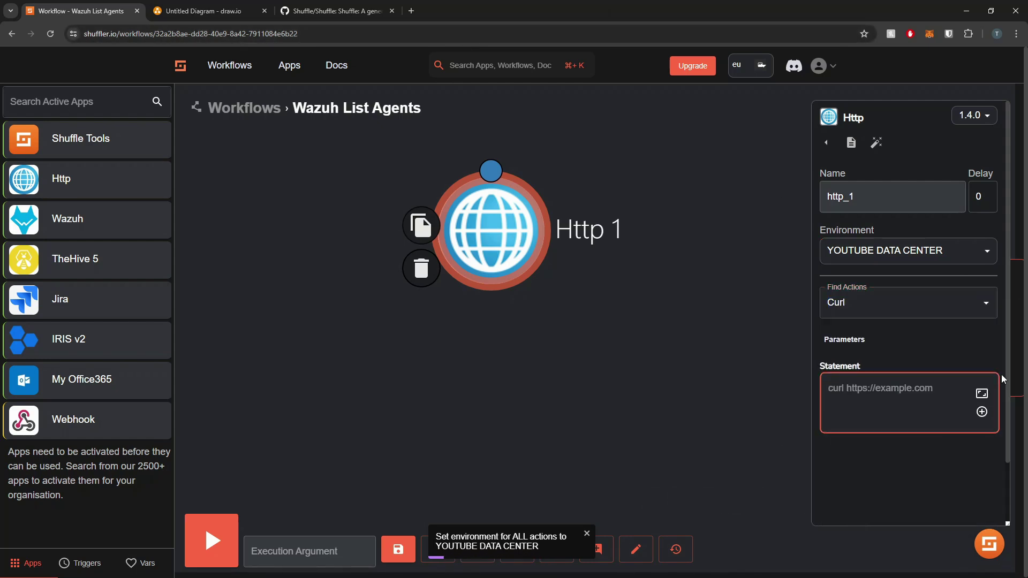
Step: Paste the token curl command into Statement, drop the TOKEN=$( prefix, and fill in the API user's credentials
left_click(982, 394)
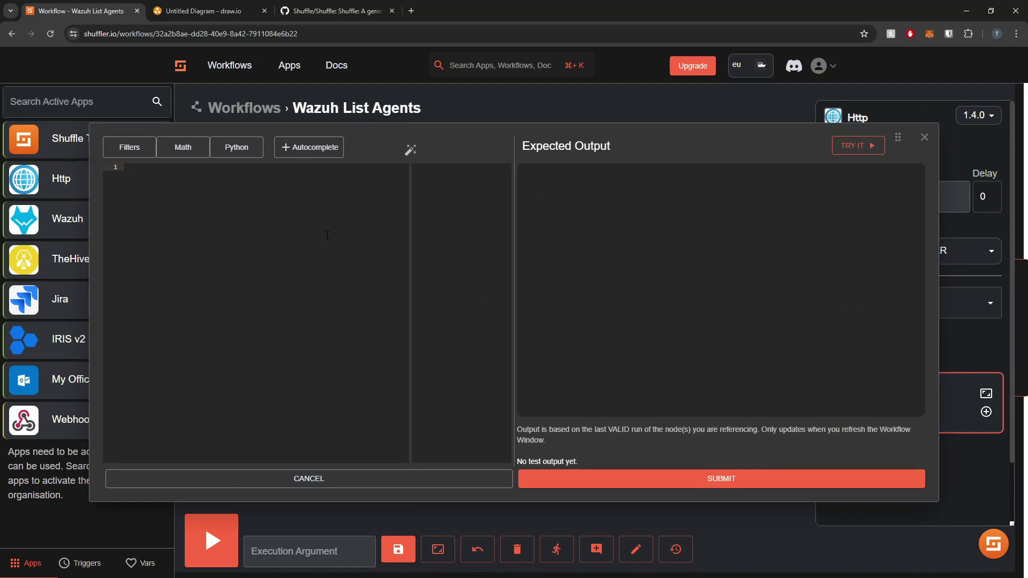
key("ctrl+v")
key("BackSpace")
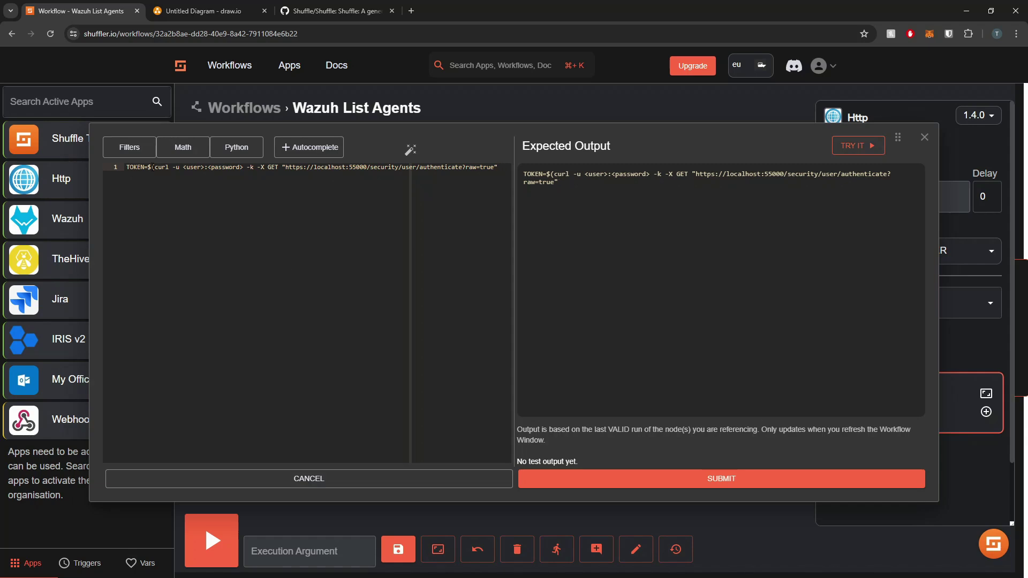
left_click_drag(155, 167, 126, 168)
key("BackSpace")
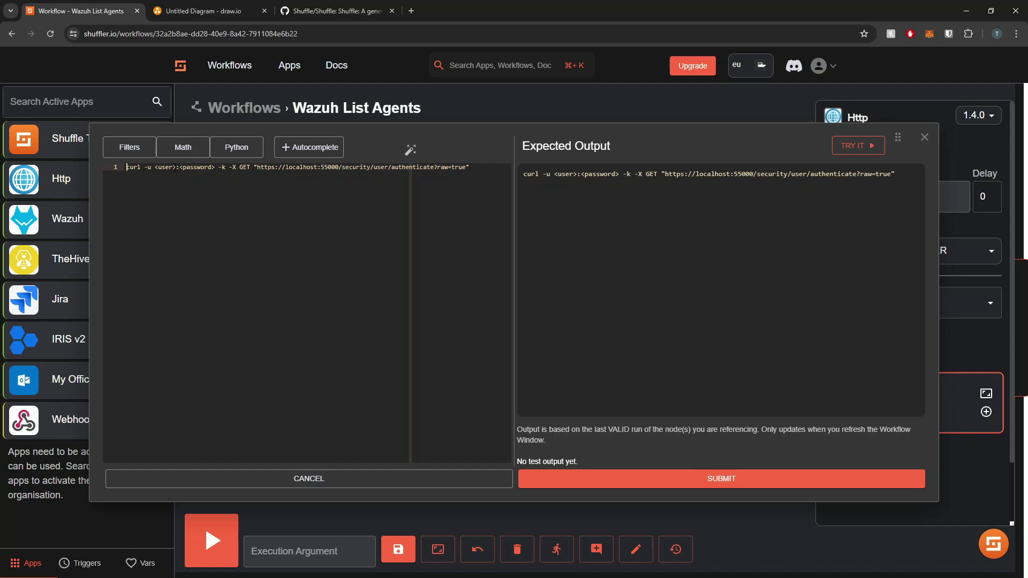
key("BackSpace")
key("BackSpace")
key("BackSpace")
key("BackSpace")
key("BackSpace")
key("BackSpace")
type("wazuh-")
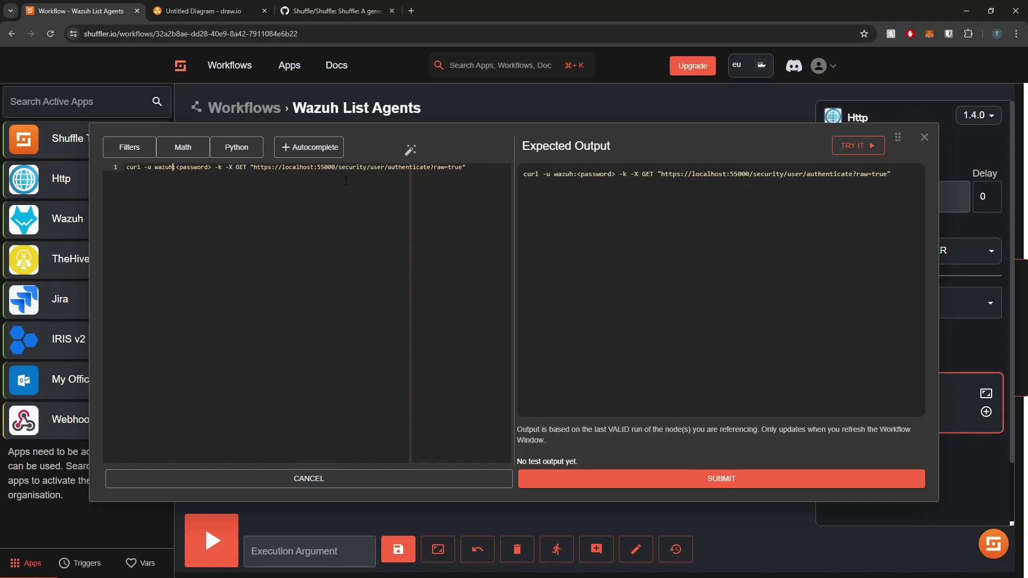
type("api")
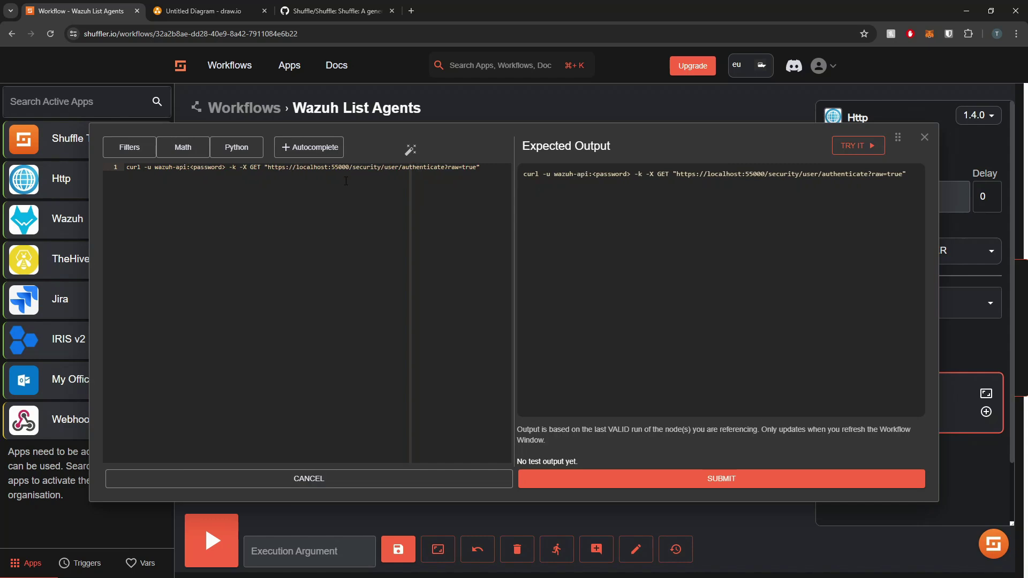
key("Delete")
key("Delete")
key("Delete")
key("Delete")
key("Delete")
key("Delete")
key("Delete")
key("Delete")
key("Delete")
key("Delete")
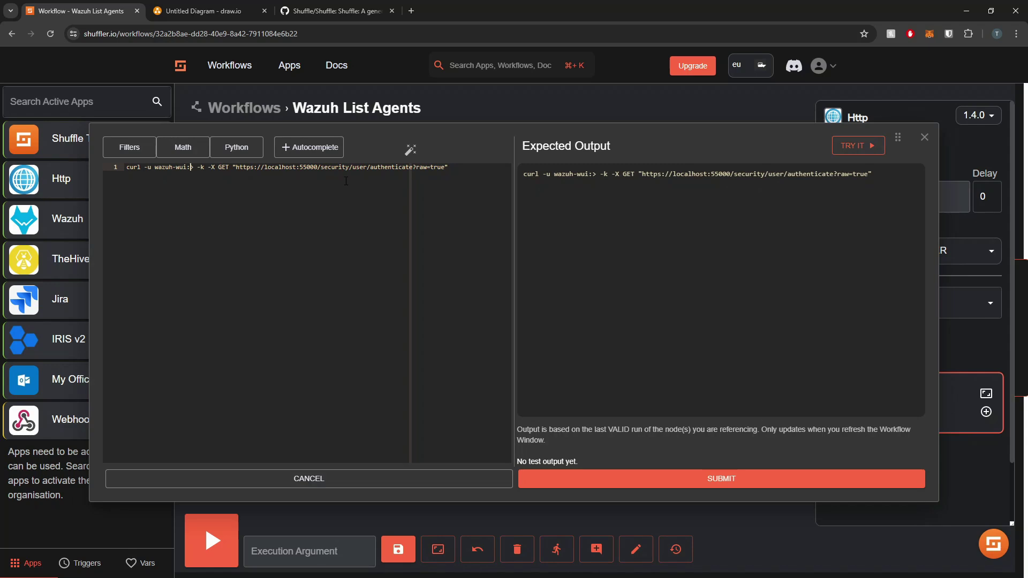
type("wazuh-wui")
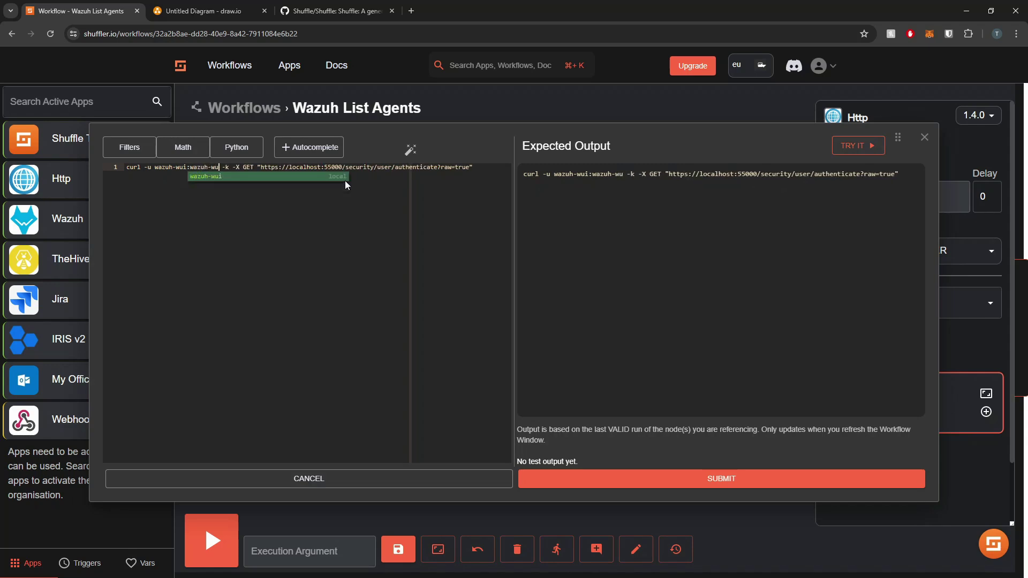
Step: Replace localhost in the curl URL with the Wazuh server address ashwzhma.socfortress.local
left_click_drag(223, 167, 149, 169)
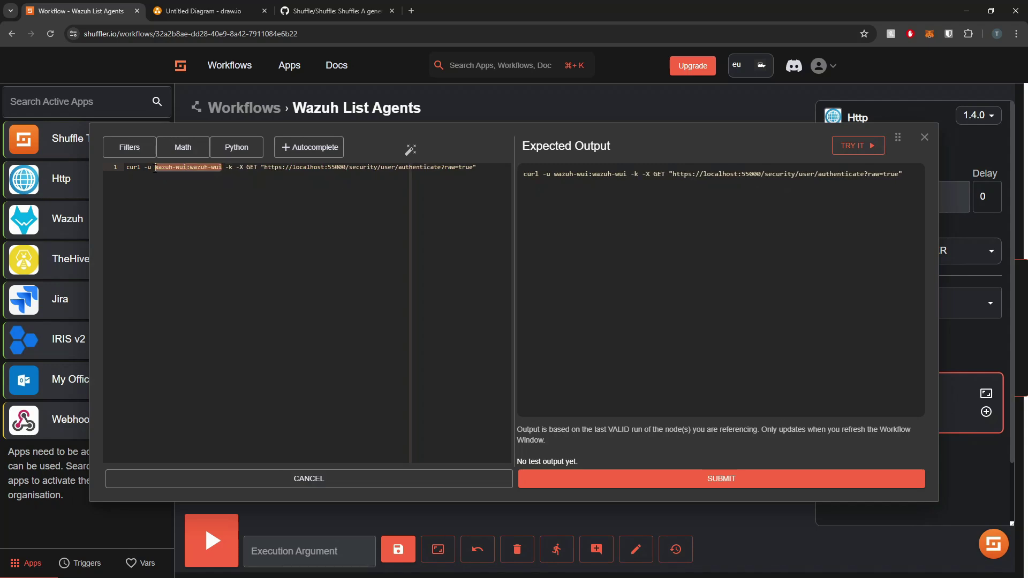
double_click(168, 168)
double_click(205, 168)
left_click(272, 178)
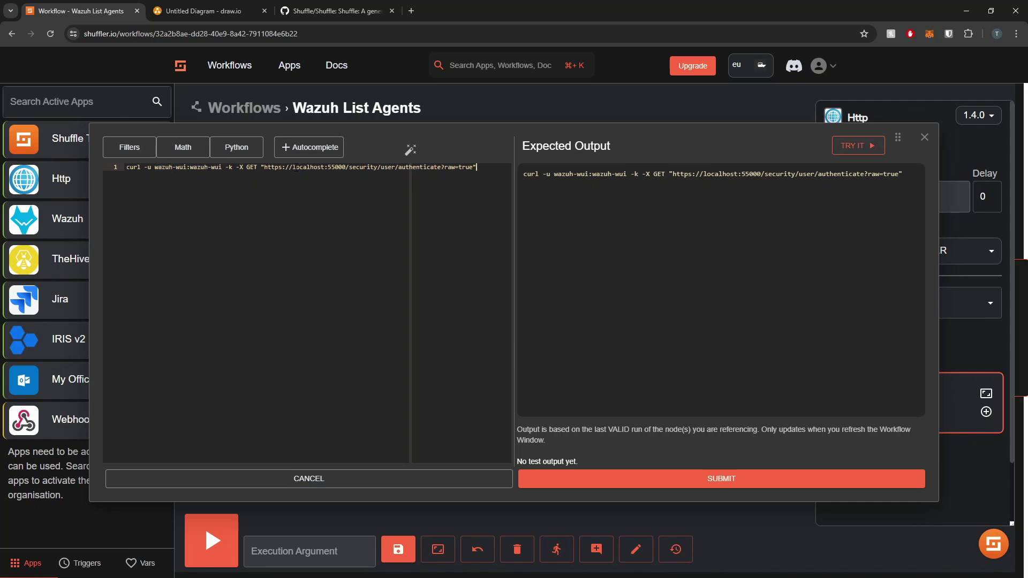
left_click_drag(293, 168, 325, 170)
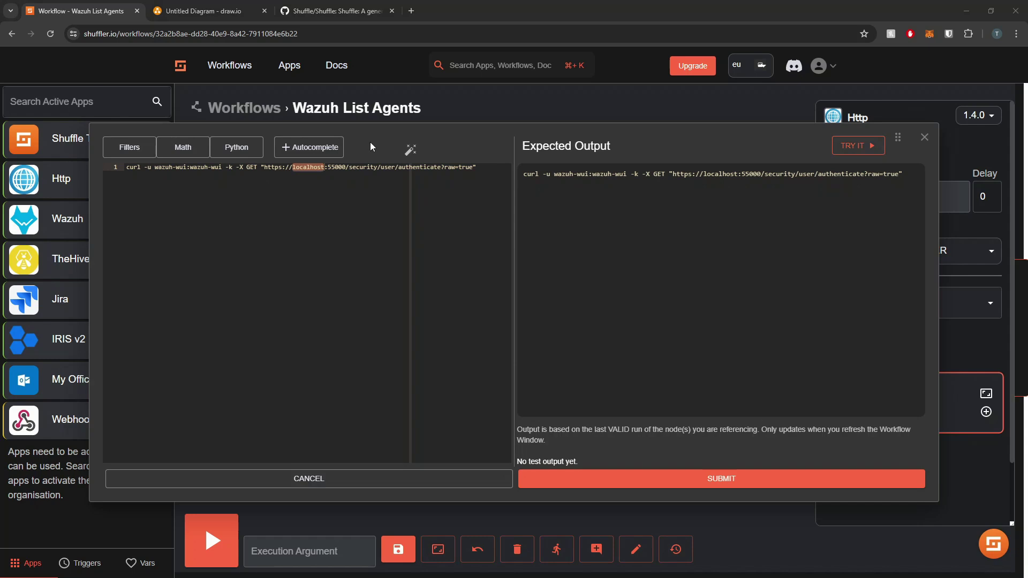
left_click_drag(325, 170, 294, 170)
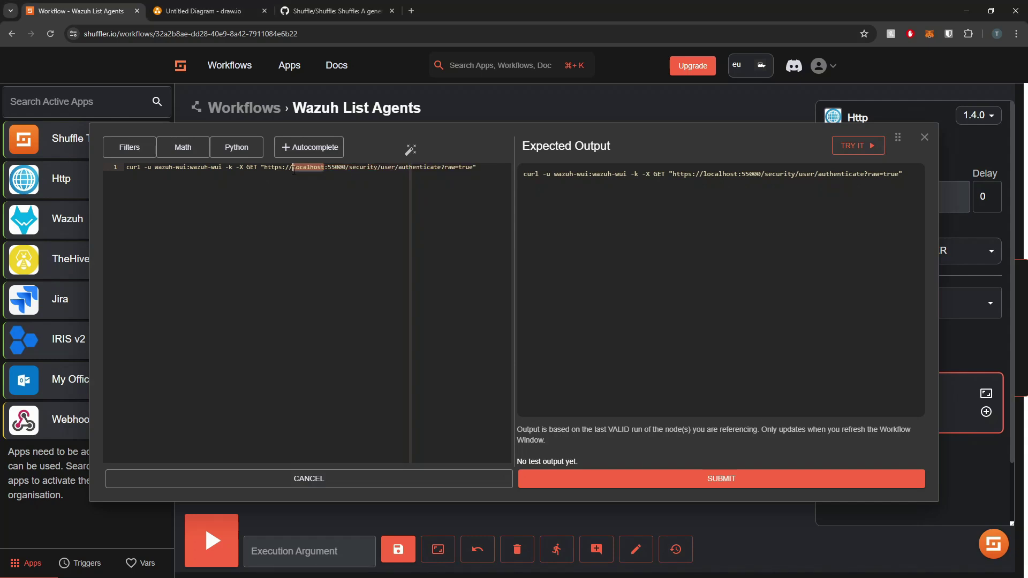
key("ctrl+v")
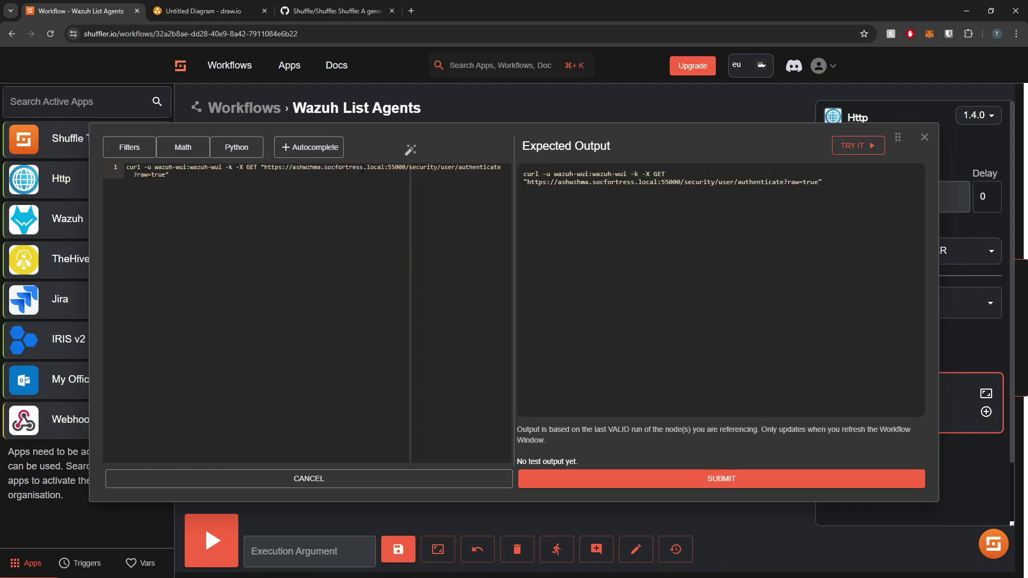
left_click_drag(386, 166, 291, 170)
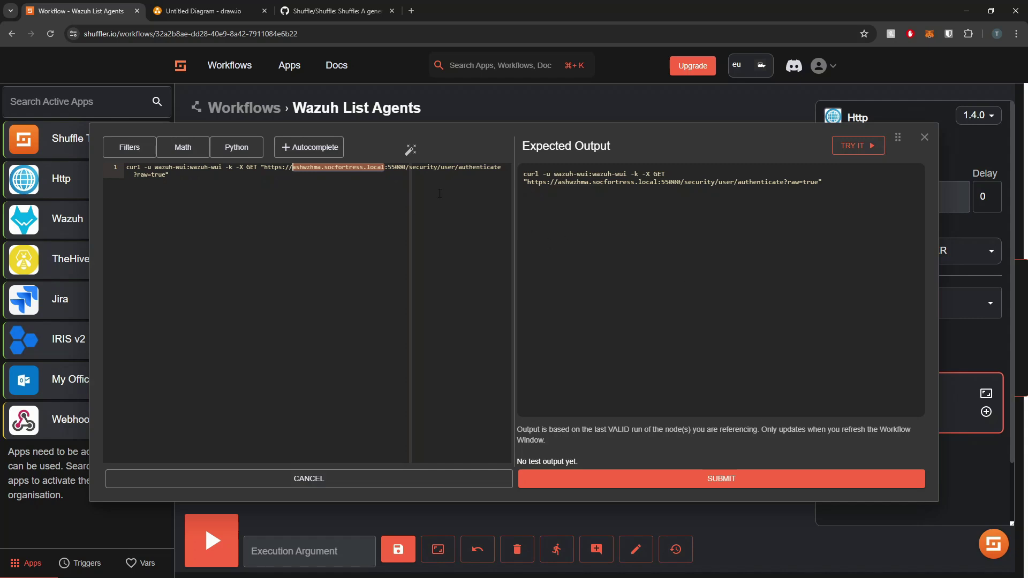
Step: Save the curl statement, run the workflow, and check the returned JWT token and FINISHED logs
left_click(745, 486)
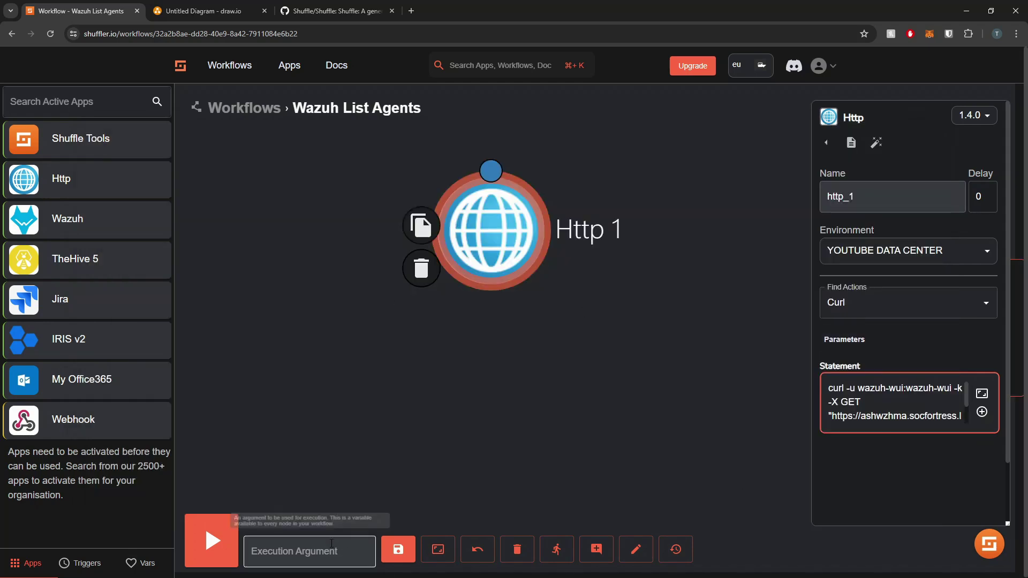
left_click(407, 552)
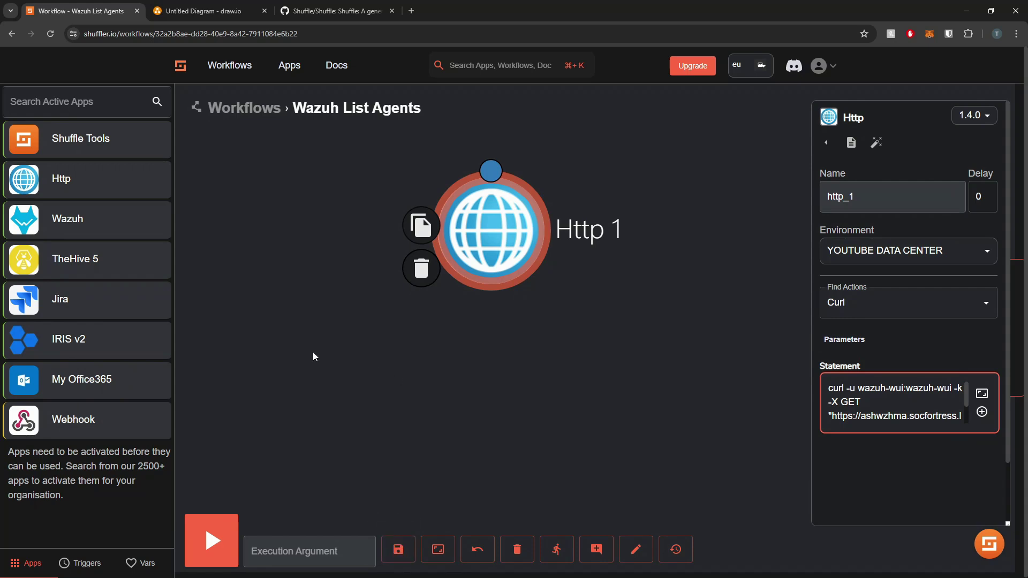
left_click(212, 541)
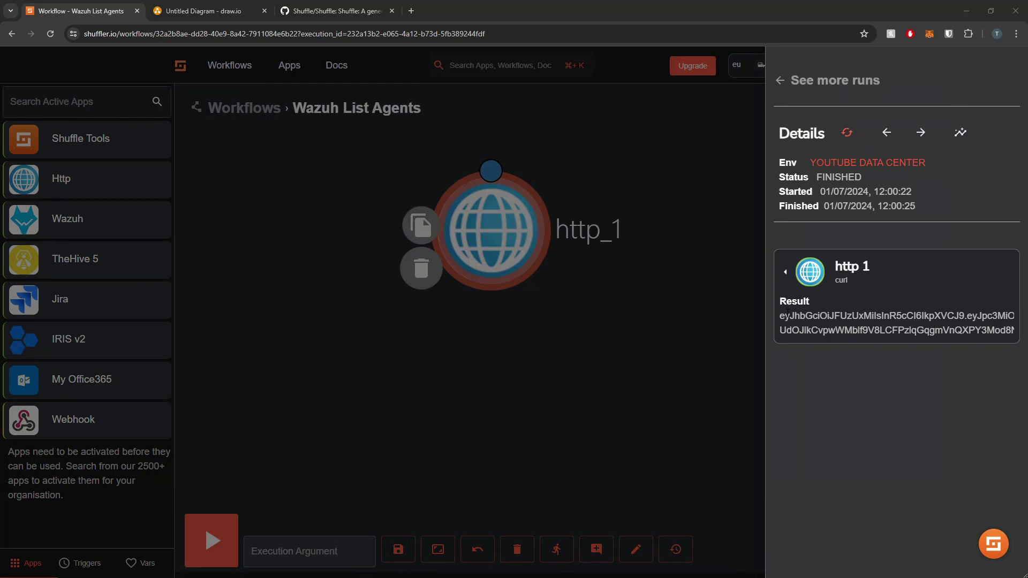
left_click_drag(784, 316, 984, 332)
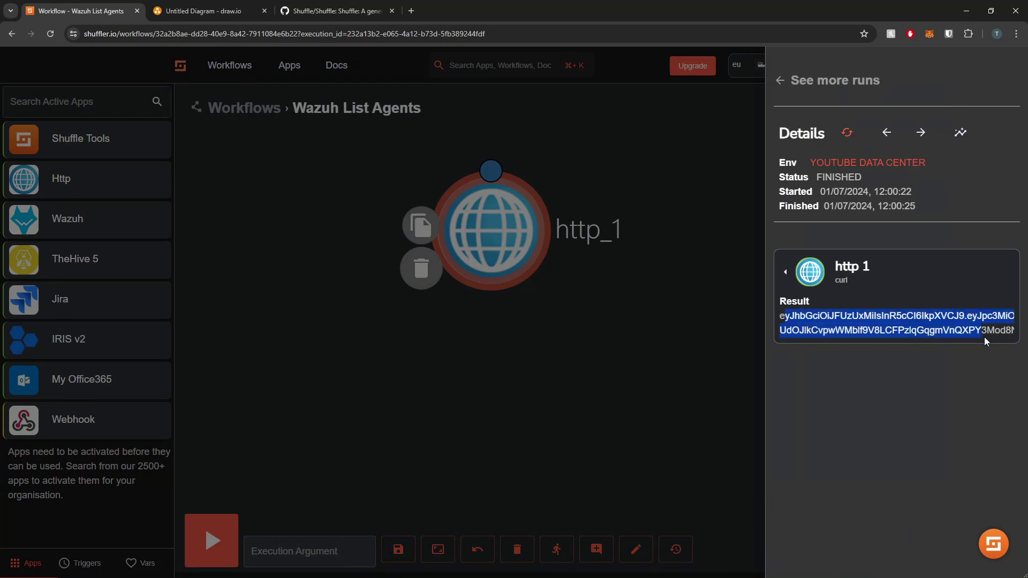
left_click(961, 134)
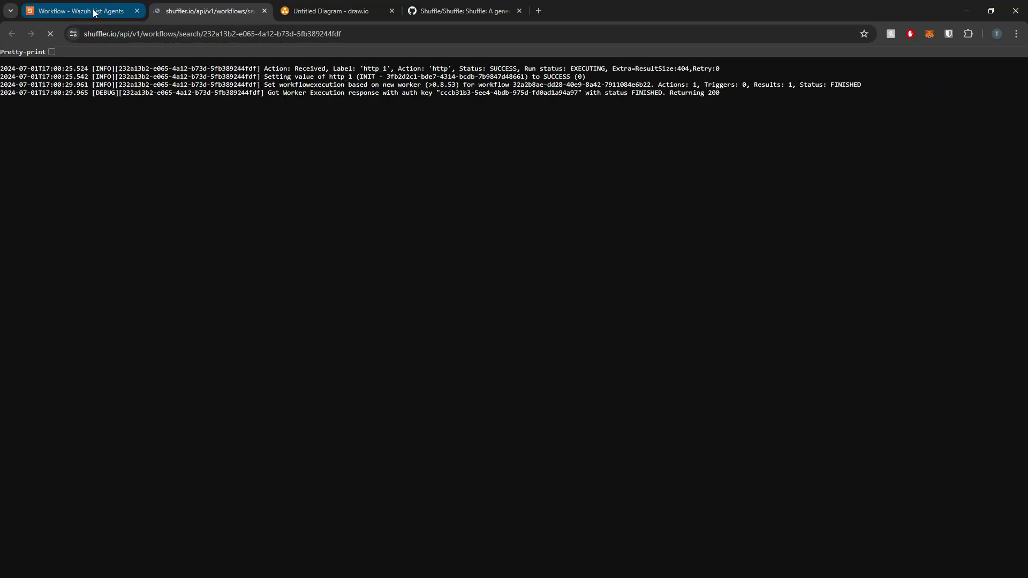
left_click_drag(459, 112, 3, 81)
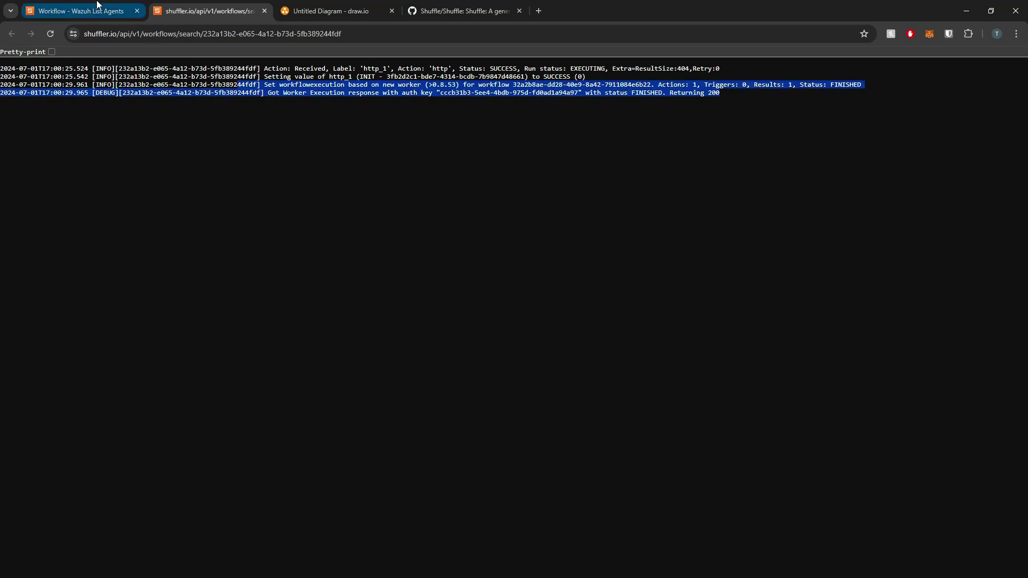
left_click(80, 11)
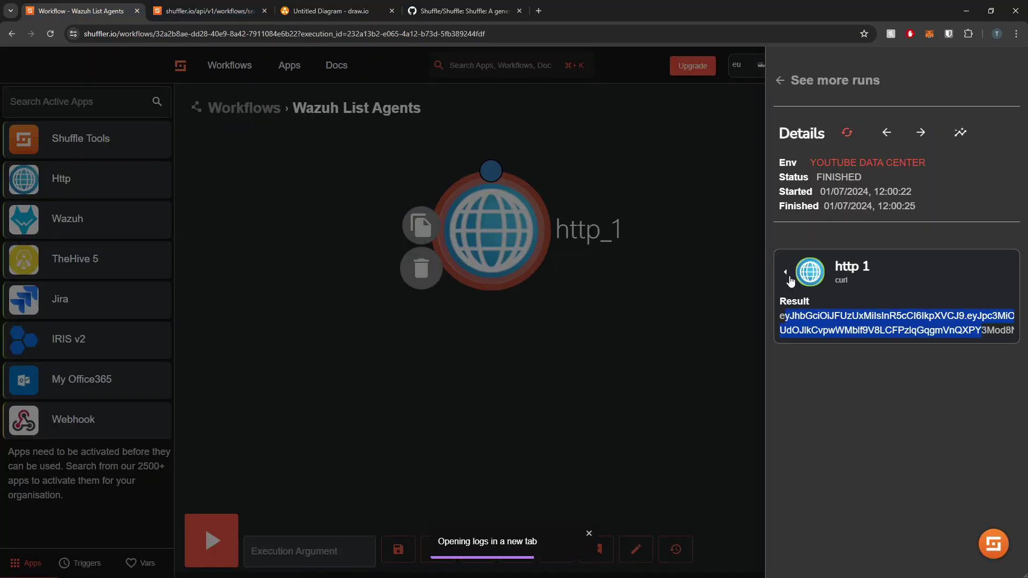
Step: Open the full http 1 result, expand its statement and shuffle_action_logs, then close it and the run details
left_click(786, 273)
left_click(786, 274)
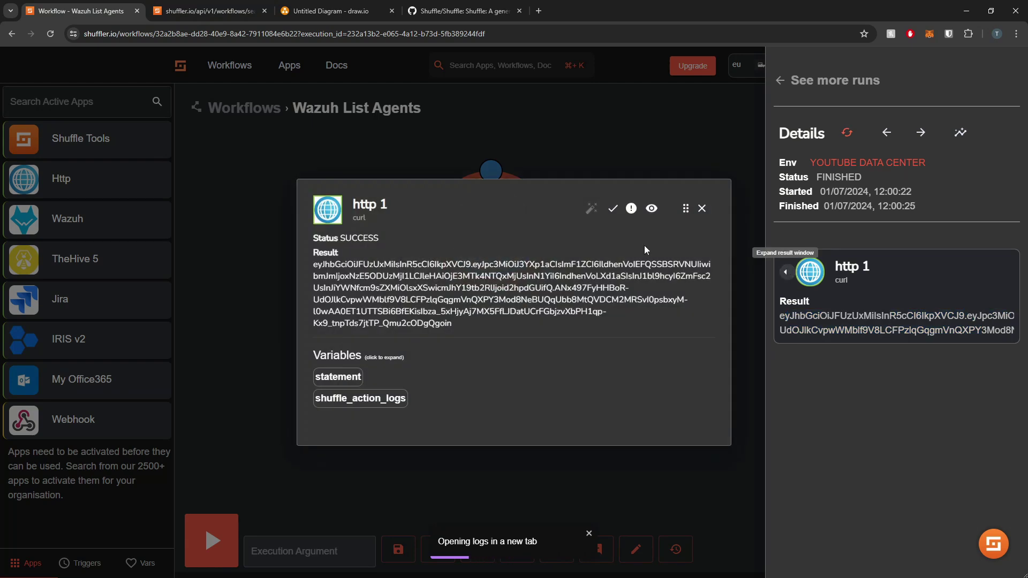
left_click(351, 376)
left_click(359, 409)
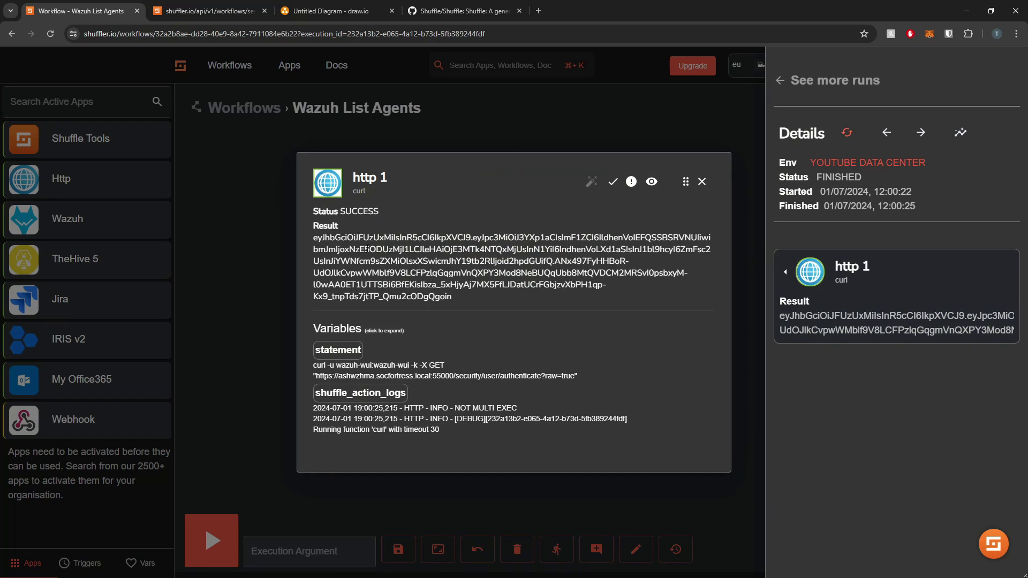
left_click(700, 185)
left_click(706, 210)
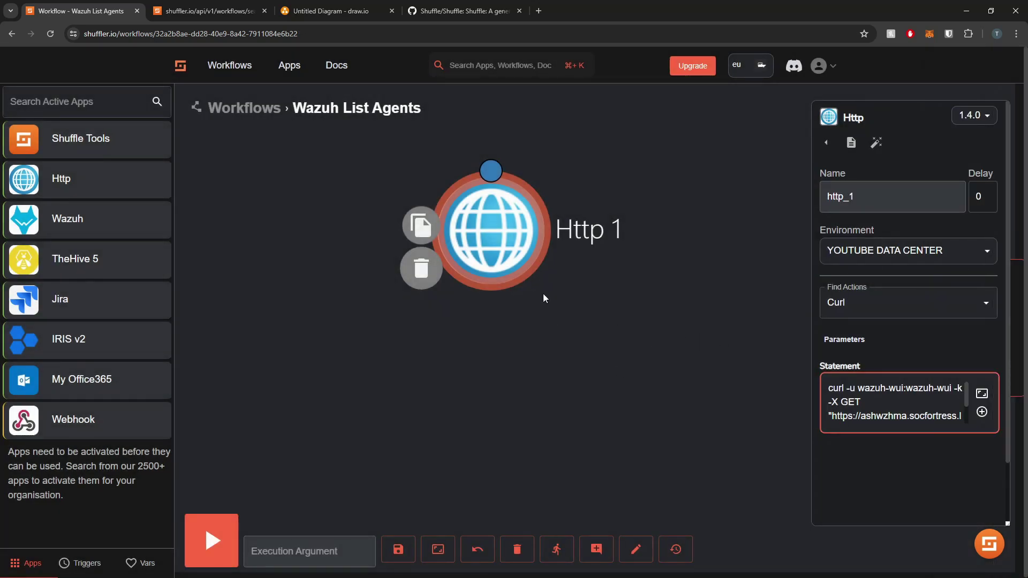
Step: Add a Wazuh node to the canvas below Http 1
left_click_drag(82, 222, 340, 392)
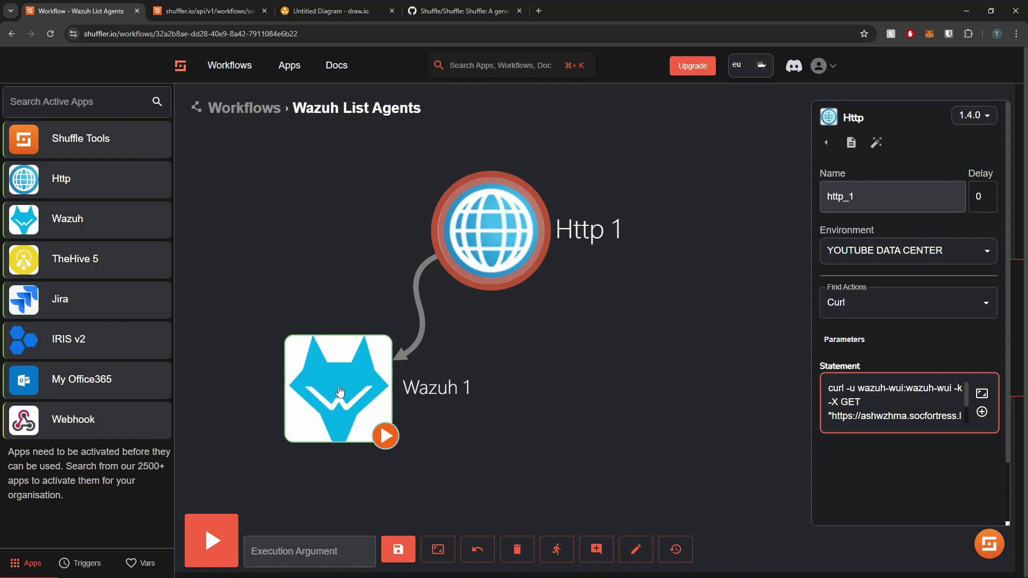
left_click(339, 393)
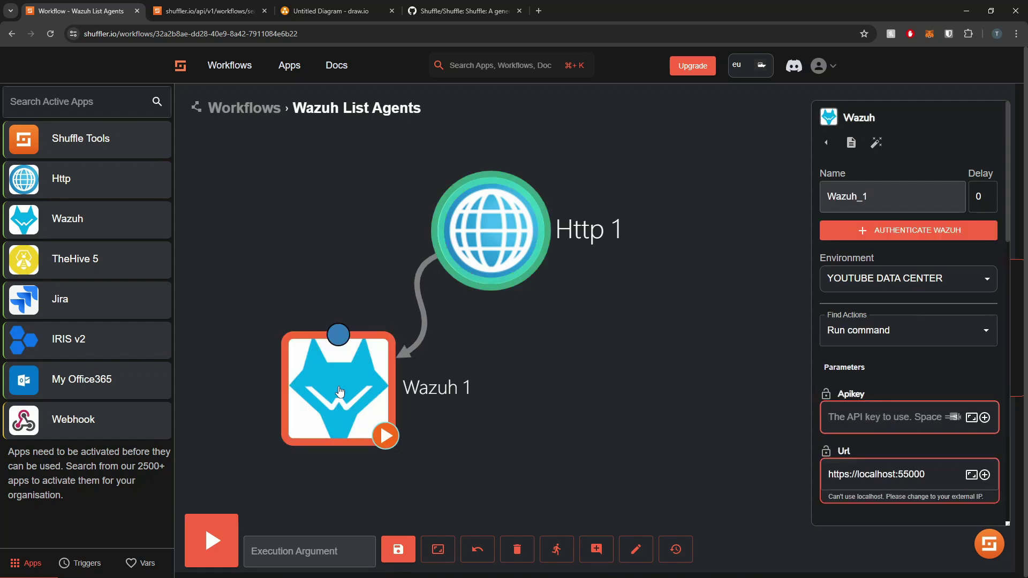
mouse_move(338, 382)
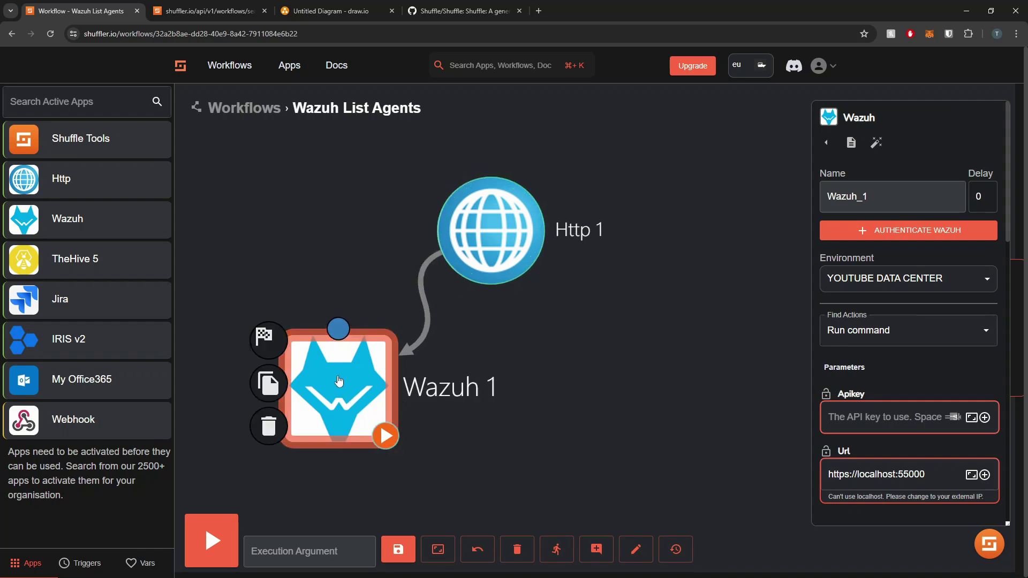
left_click(485, 235)
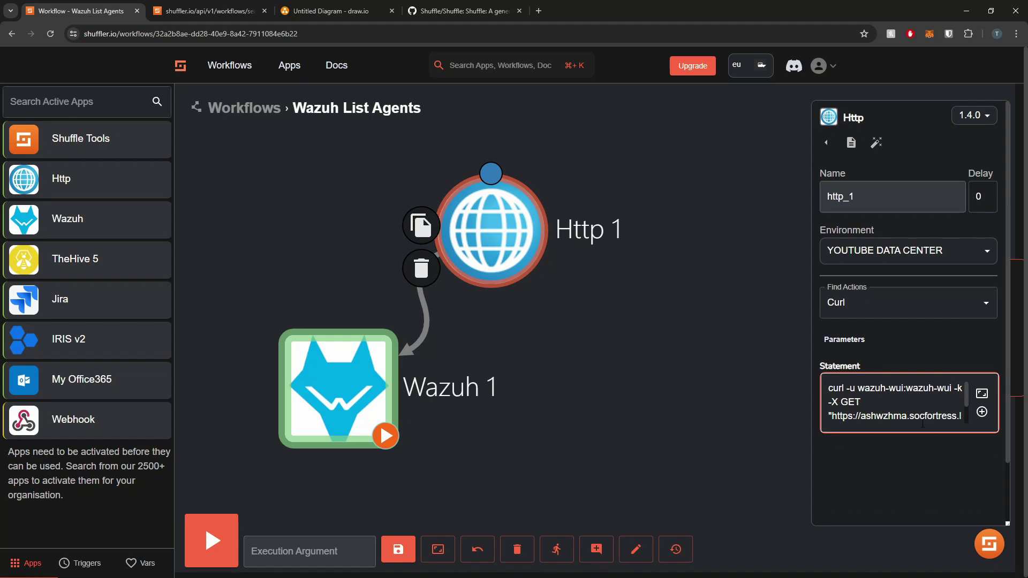
left_click(332, 367)
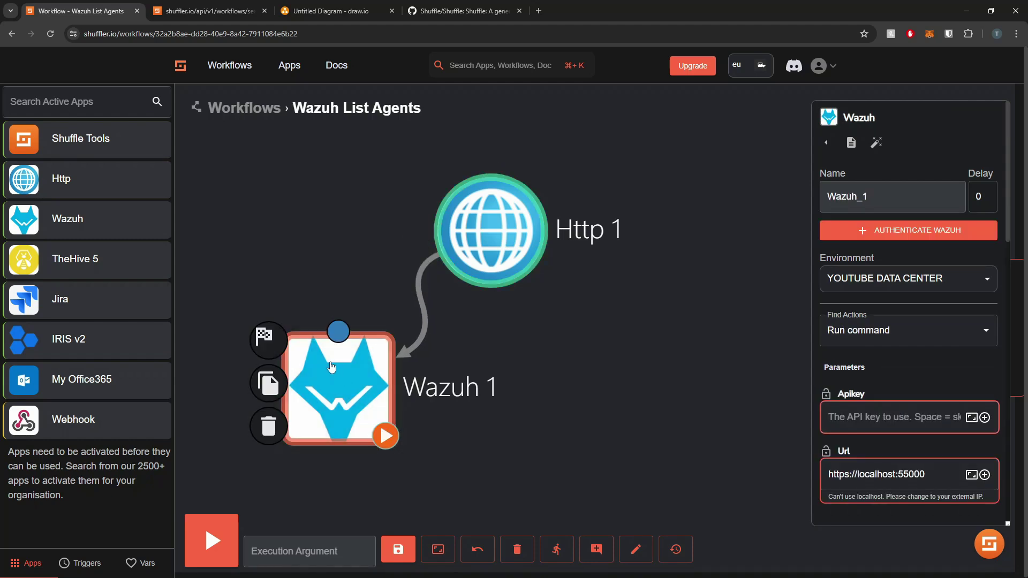
Step: Rename the Http 1 curl node to auth_token
mouse_move(459, 248)
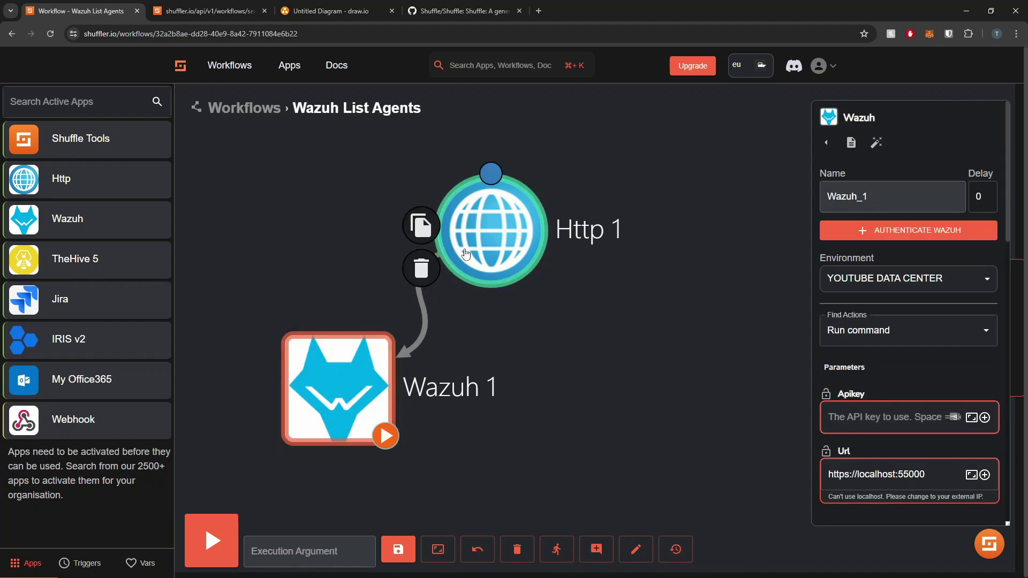
left_click(526, 232)
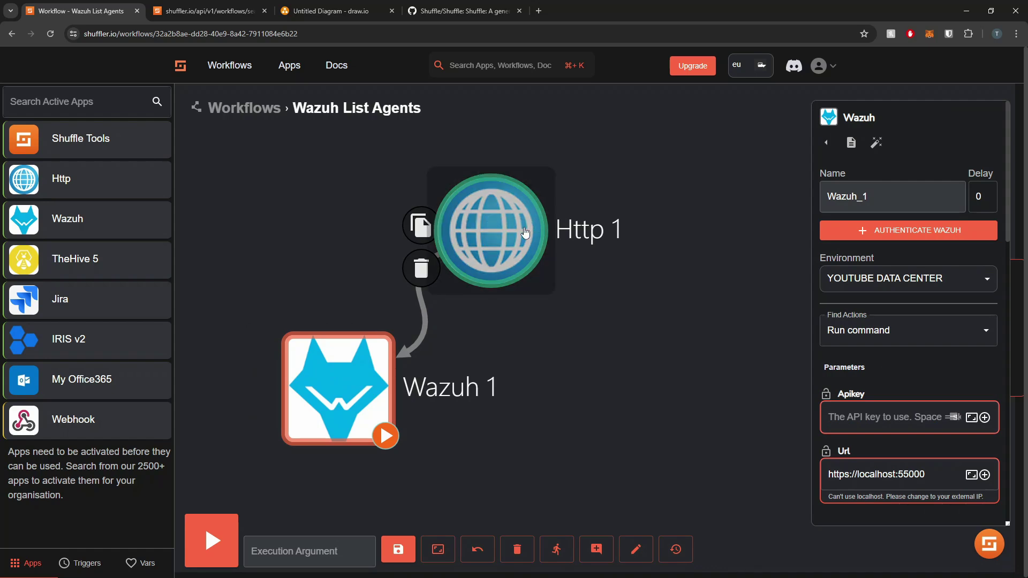
double_click(875, 193)
type("auth_token")
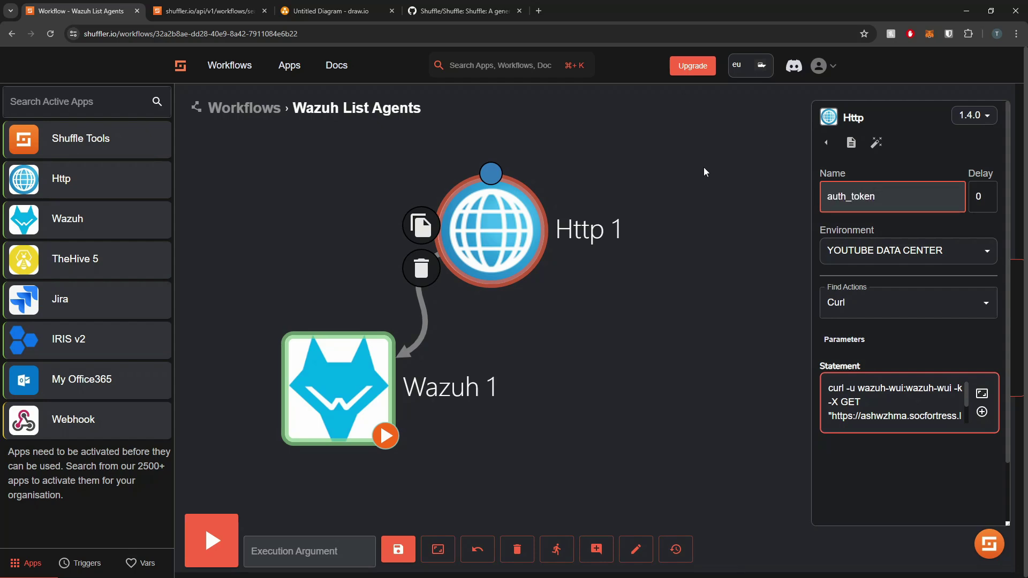
left_click(704, 168)
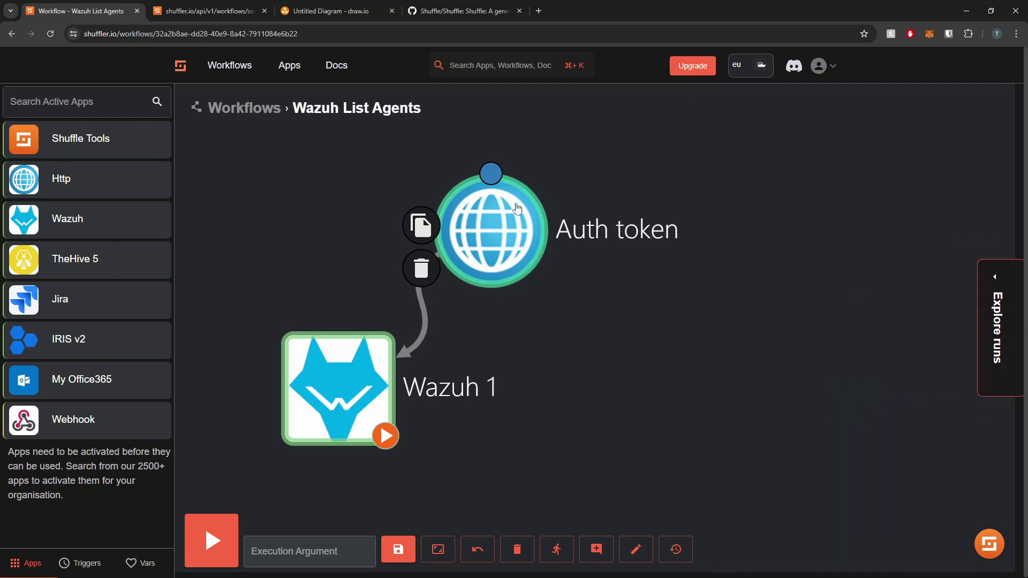
left_click(361, 402)
Step: Set the Wazuh 1 node's action to List agents
scroll(910, 332, "down", 2)
left_click(884, 222)
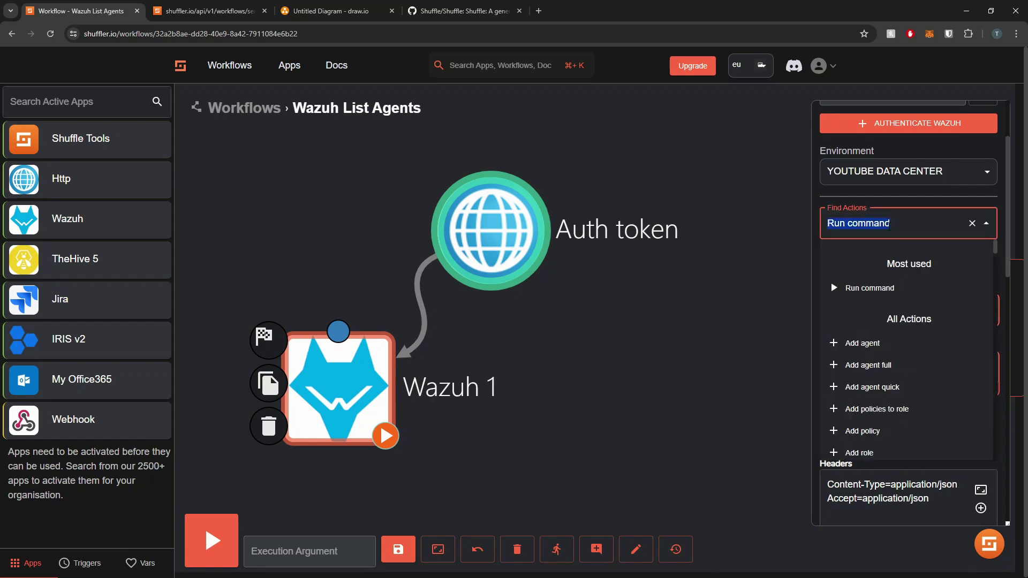
type("List age")
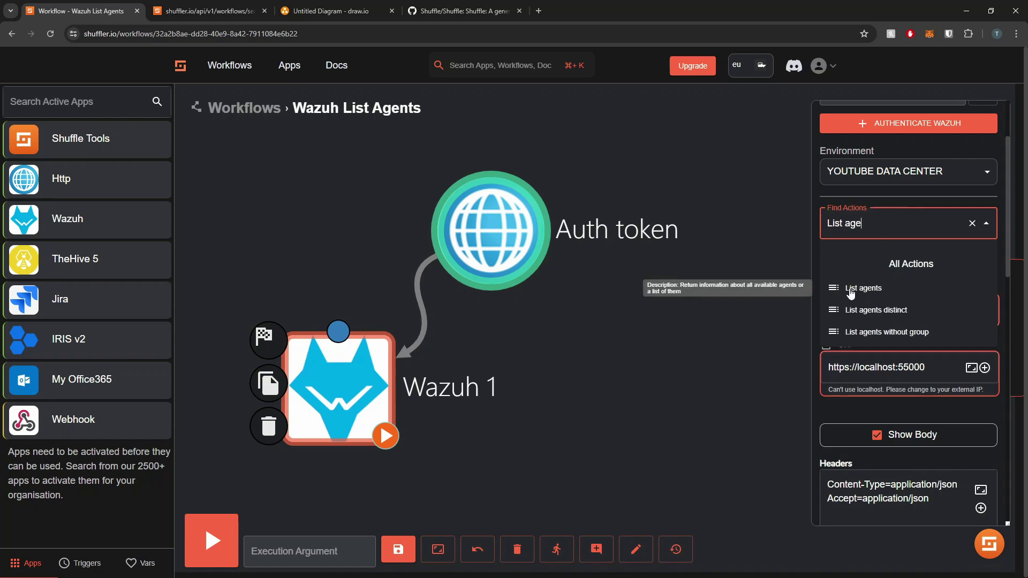
left_click(850, 290)
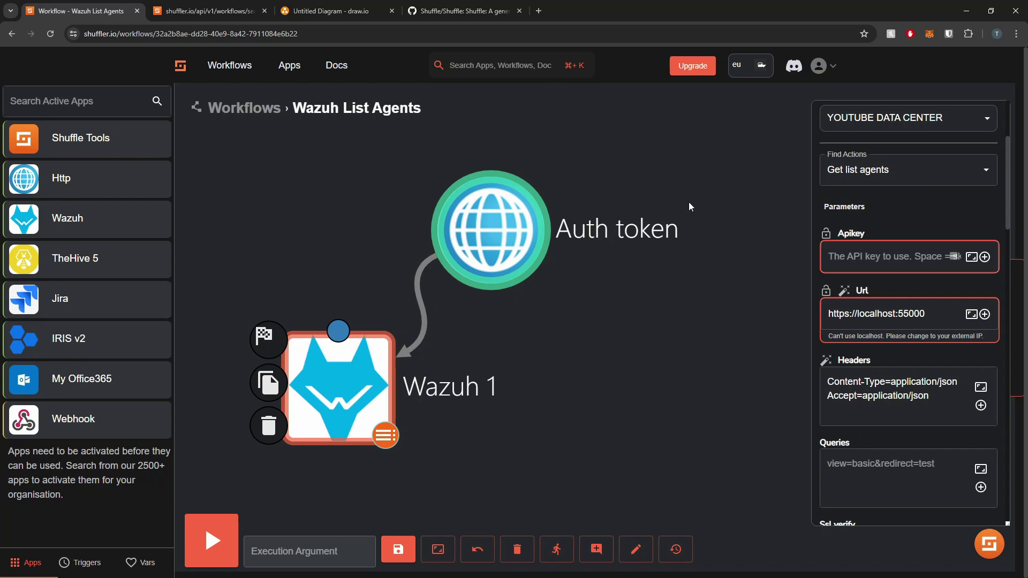
Step: Fill the Apikey from the auth_token result and check auth_token's last output
mouse_move(517, 229)
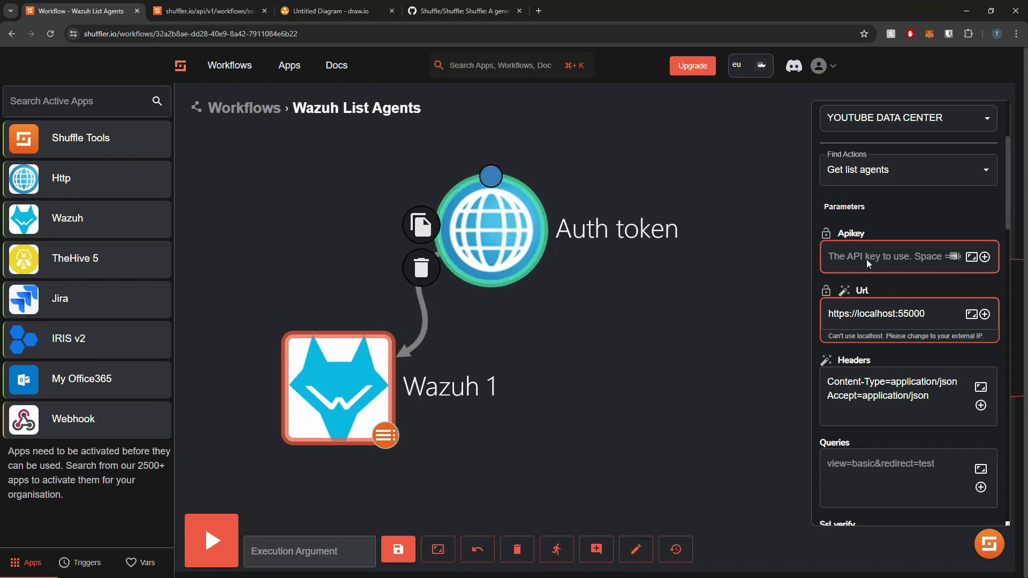
left_click(985, 257)
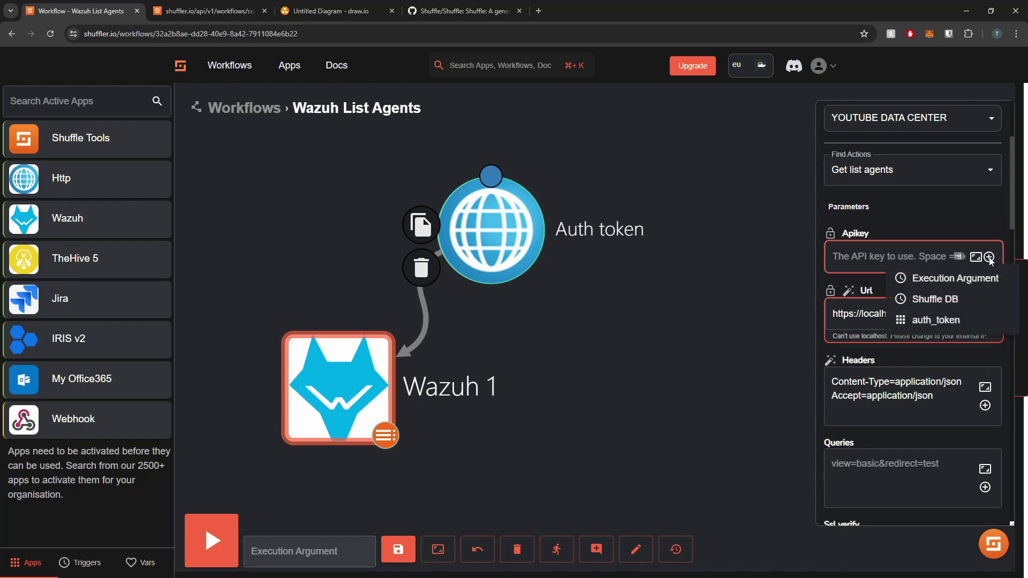
left_click(932, 320)
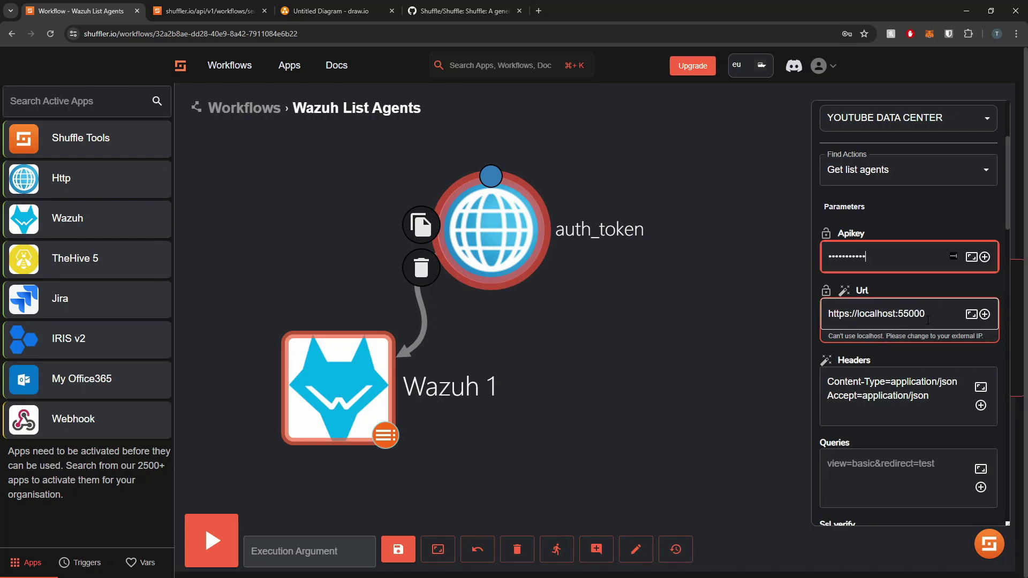
left_click(516, 227)
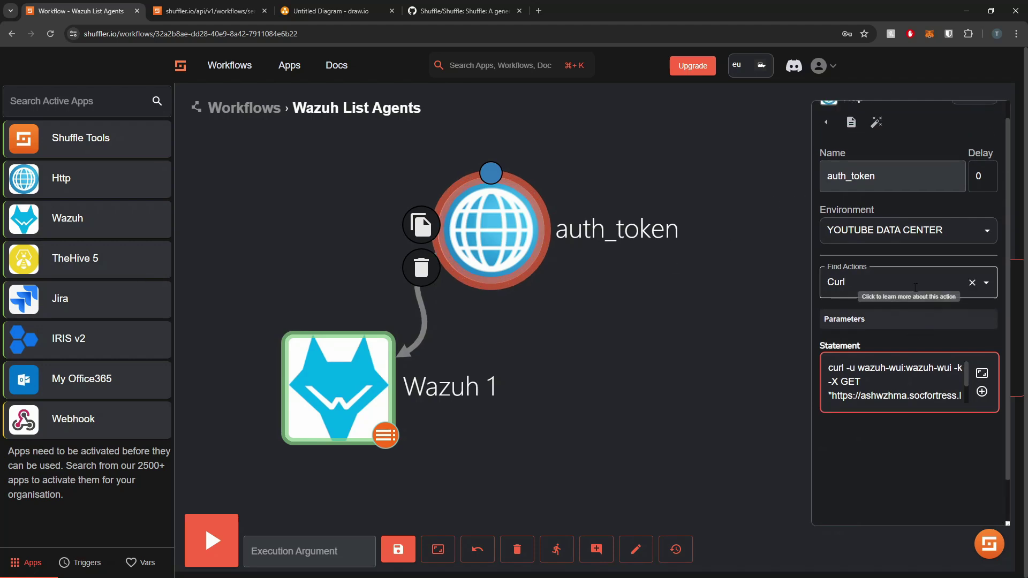
left_click(831, 142)
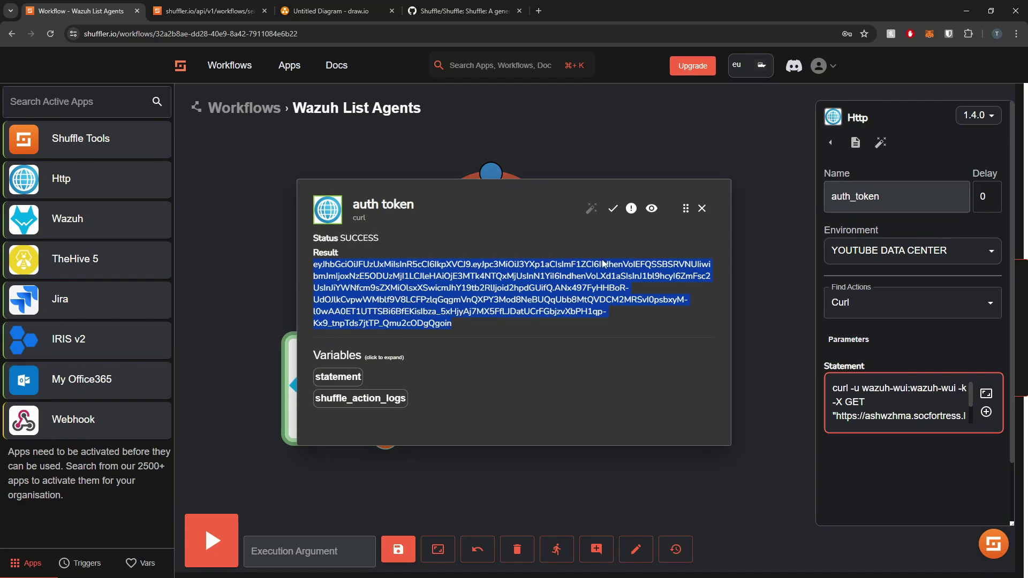
left_click(702, 208)
left_click(339, 385)
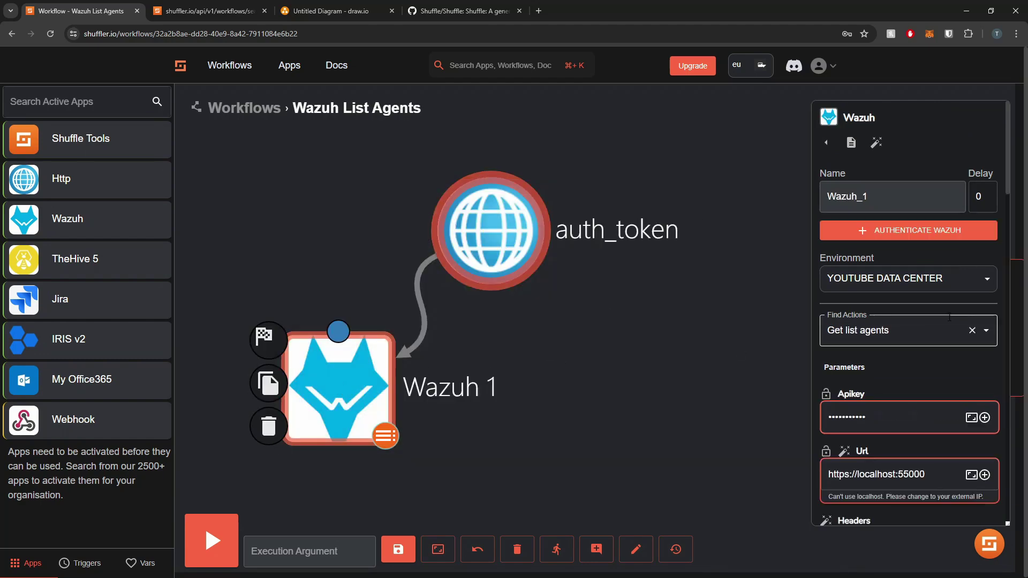
Step: Replace the Wazuh node name Wazuh_1 with list_agents, fixing a typo along the way
scroll(881, 329, "down", 2)
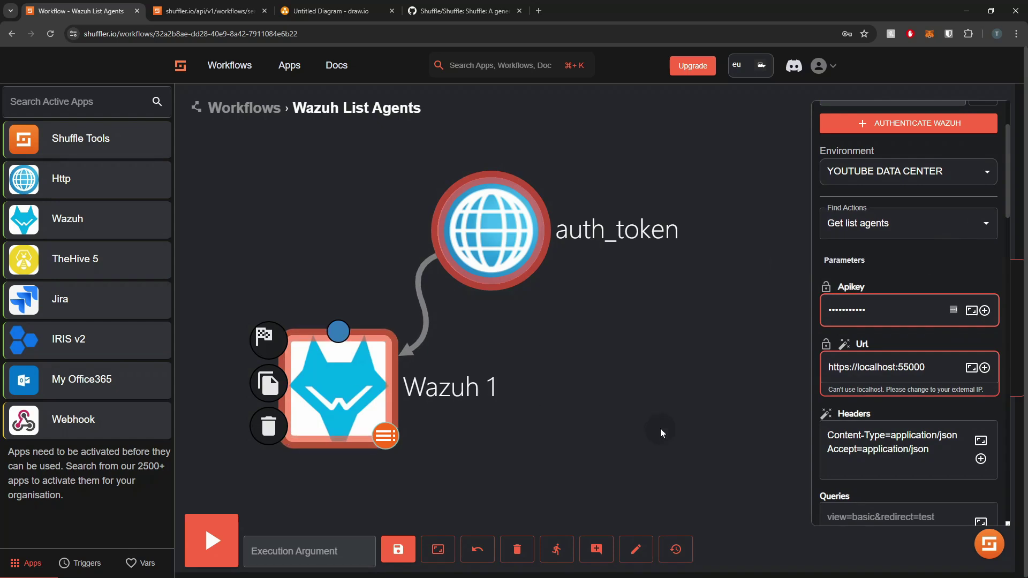
scroll(595, 298, "down", 3)
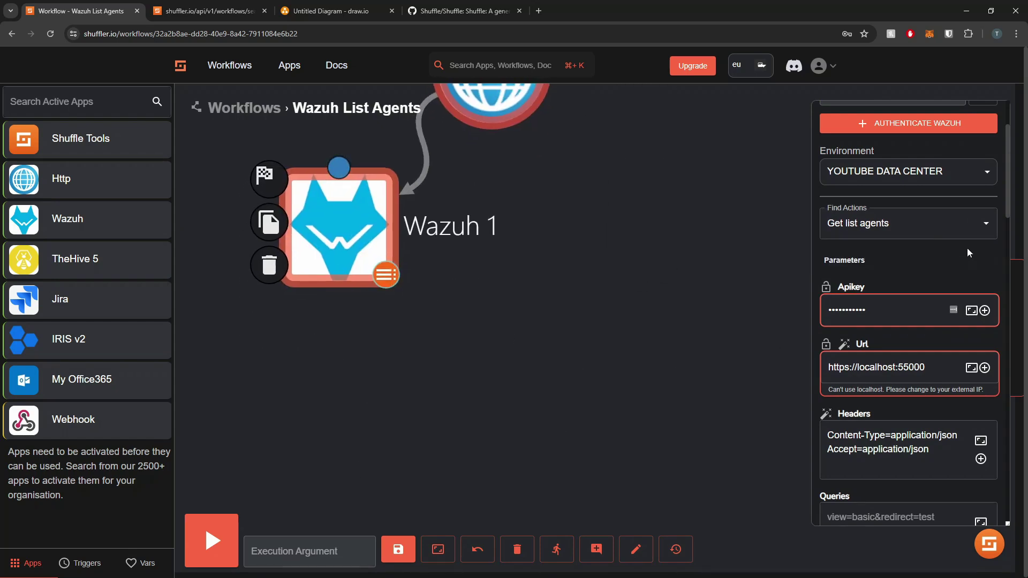
scroll(968, 249, "up", 1)
left_click_drag(630, 254, 629, 296)
double_click(891, 138)
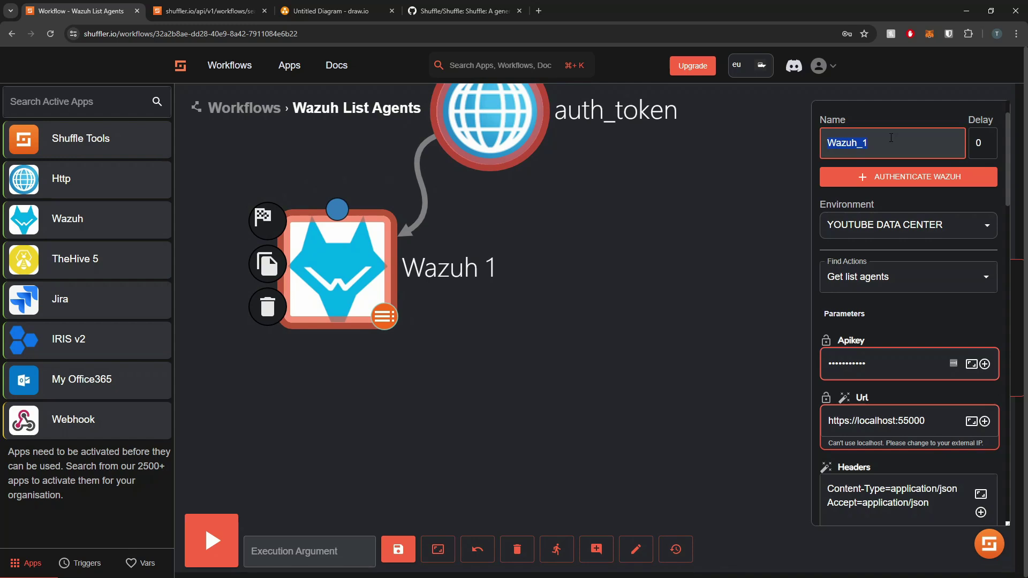
type("list_agner")
key("BackSpace")
type("ents")
scroll(891, 138, "down", 1)
mouse_move(491, 149)
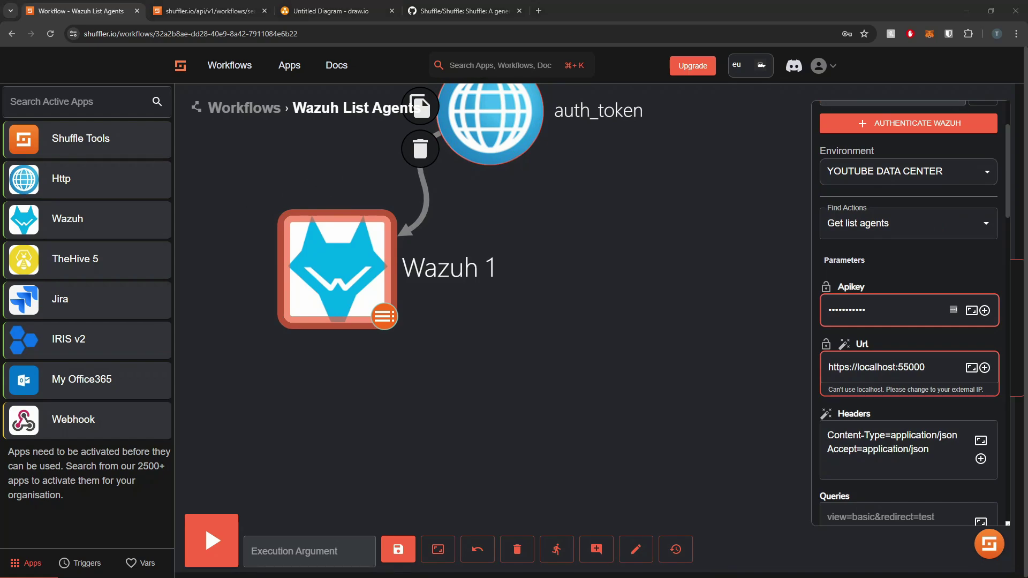
Step: Ping the Wazuh server hostname in Termius and copy its resolved address 10.255.255.13
key("alt+Tab")
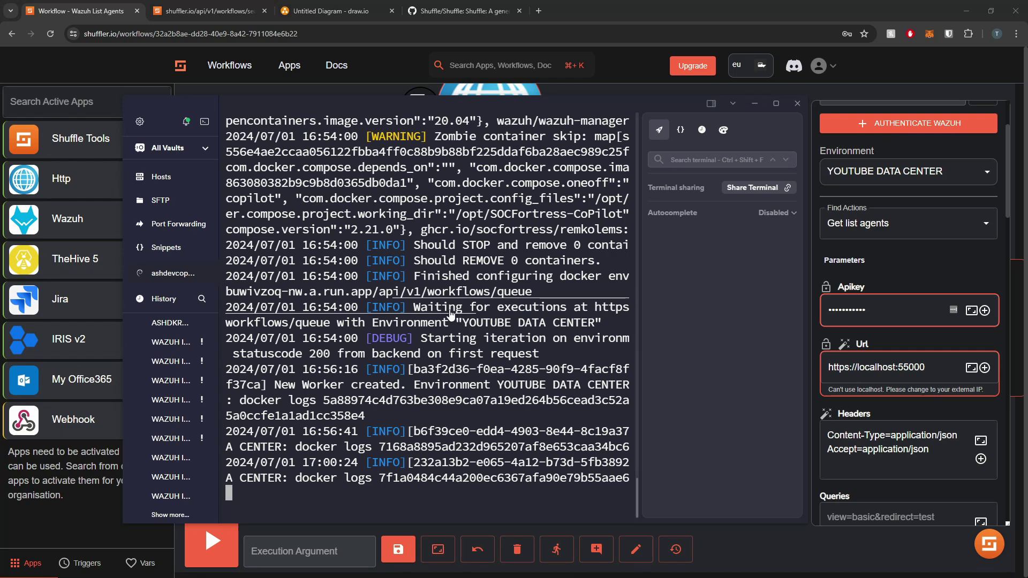
type("ping")
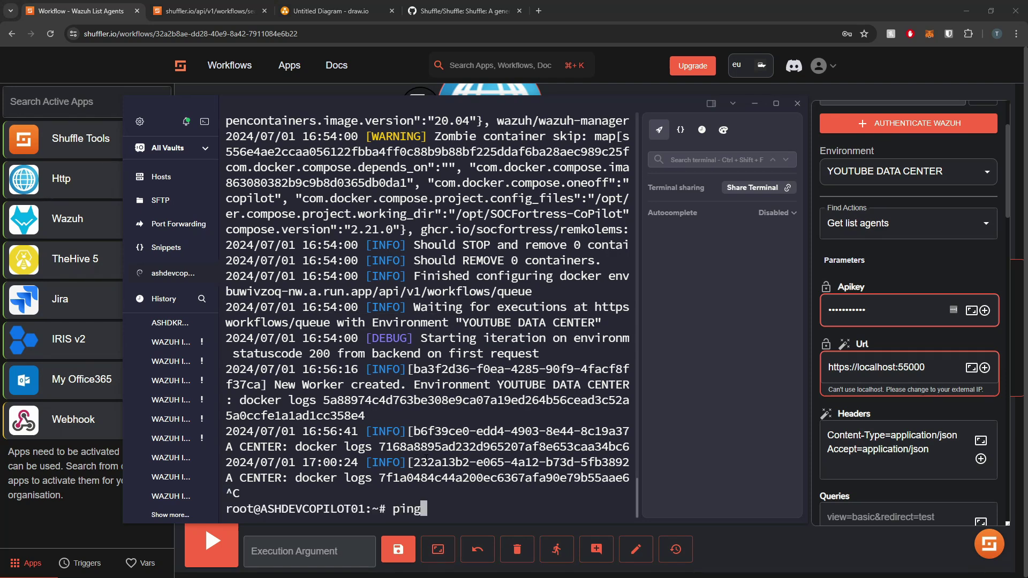
type("ashwzhma.socfortress.local")
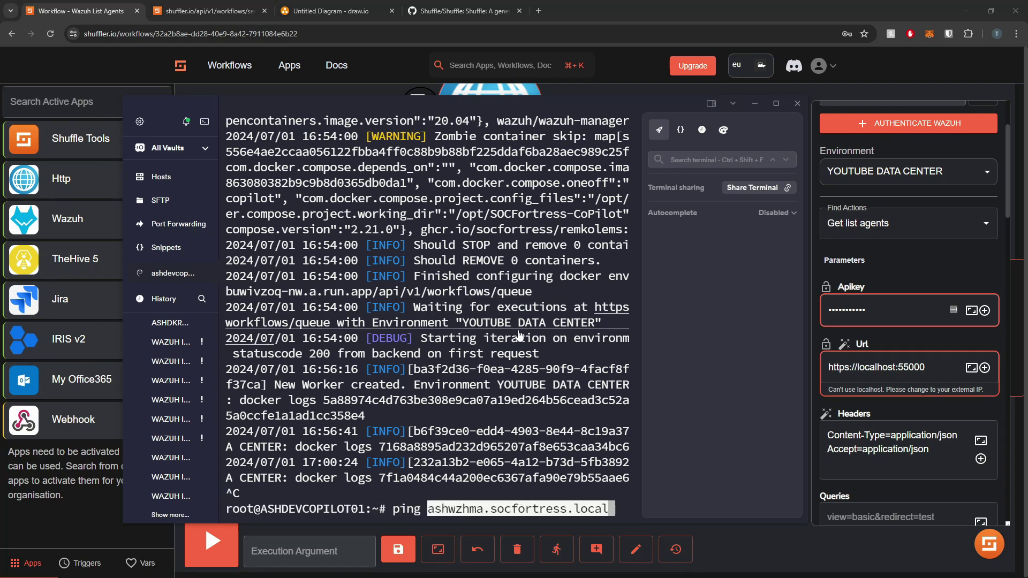
key("Return")
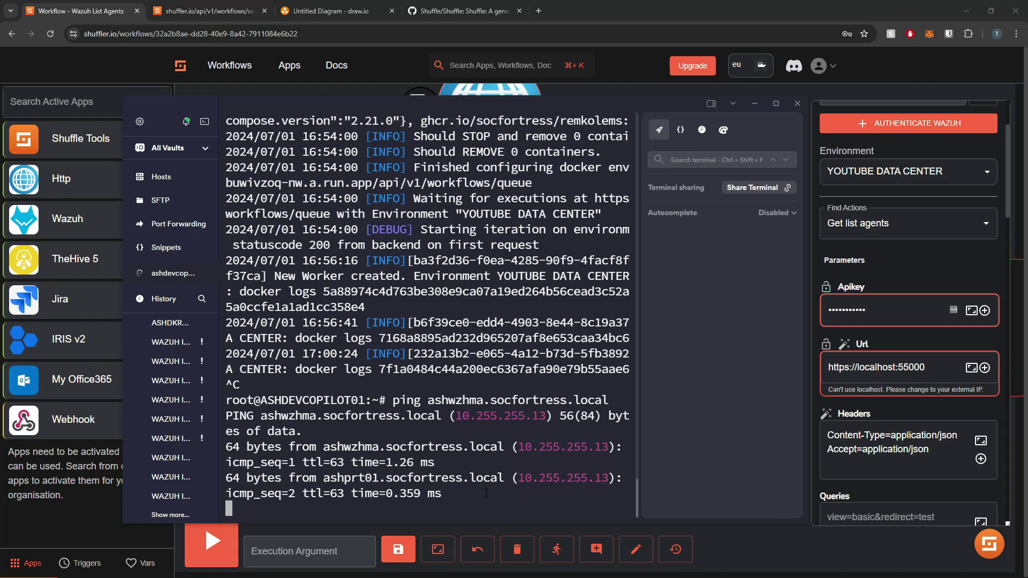
key("ctrl+c")
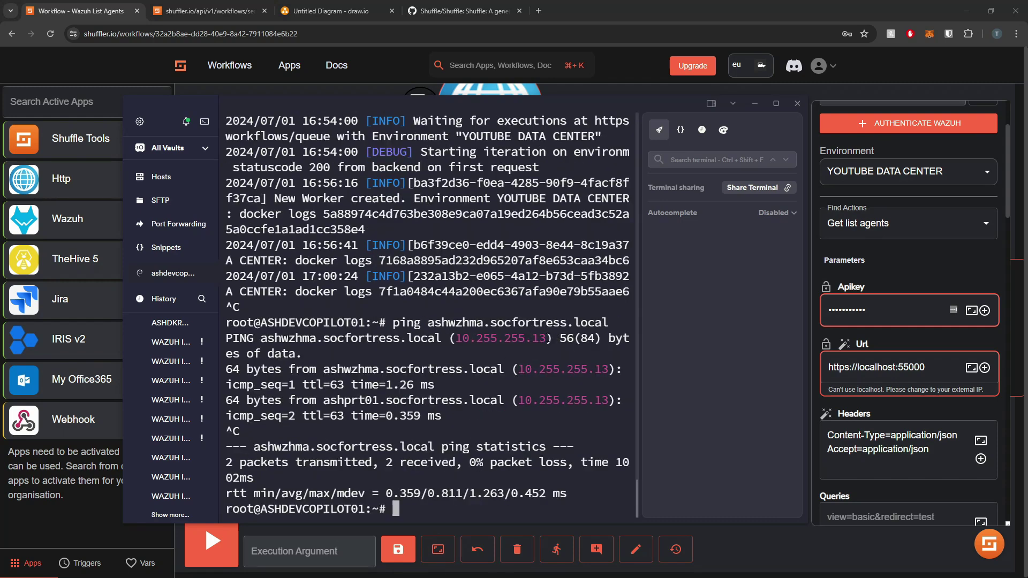
left_click_drag(548, 338, 458, 342)
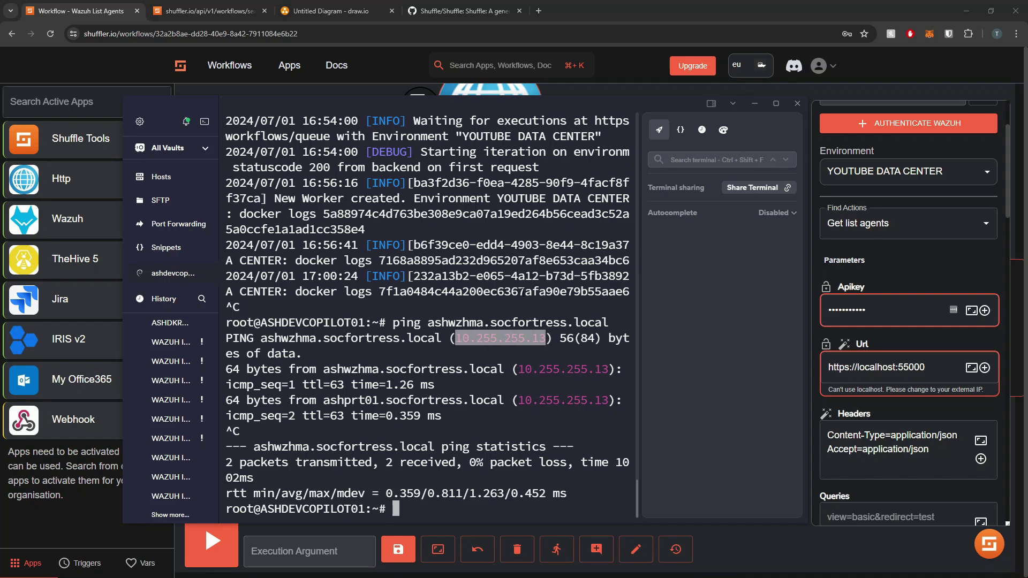
left_click(881, 368)
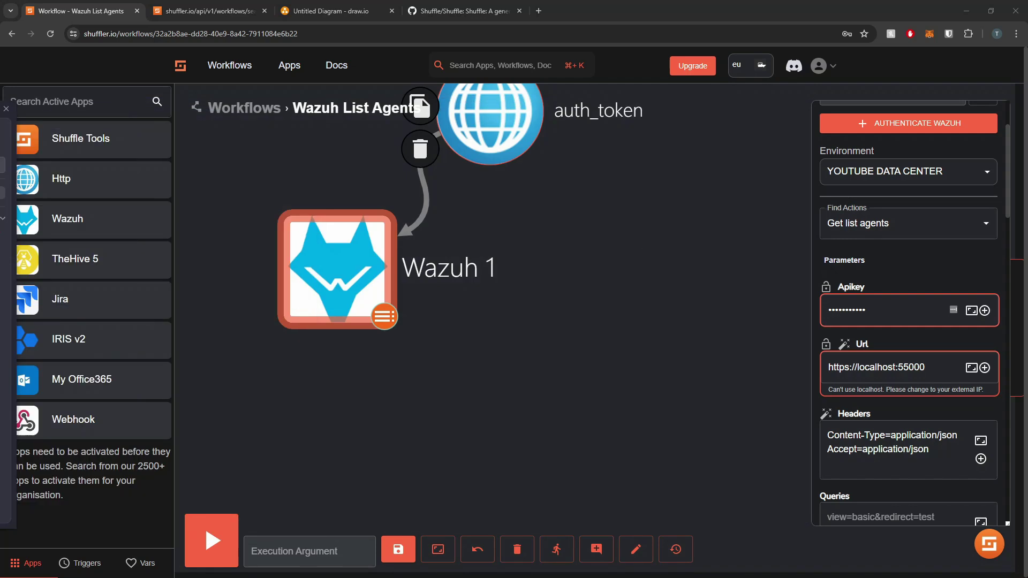
Step: Replace localhost with 10.255.255.13 in the Url, save, and run the workflow
double_click(881, 369)
key("ctrl+v")
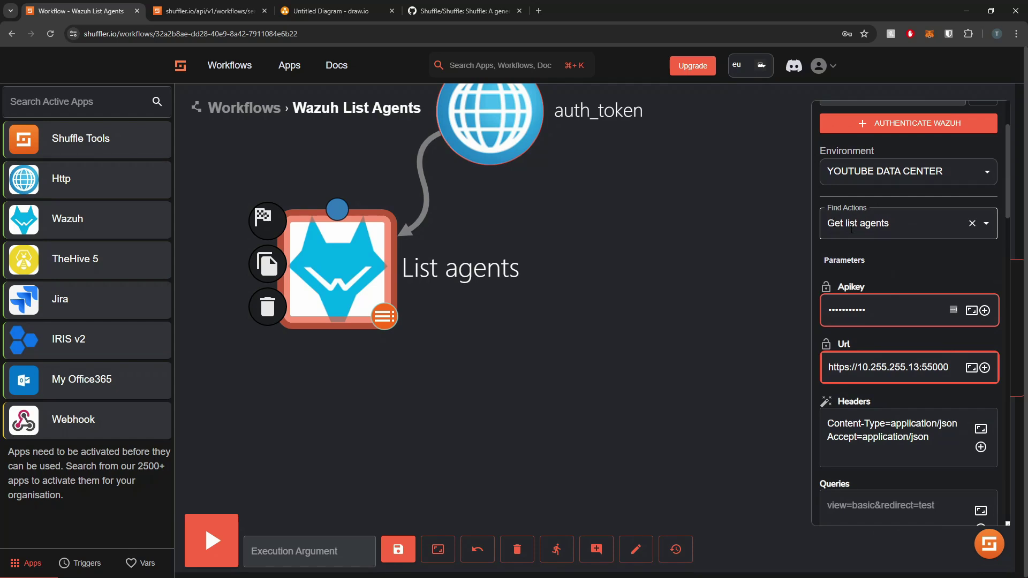
left_click(398, 551)
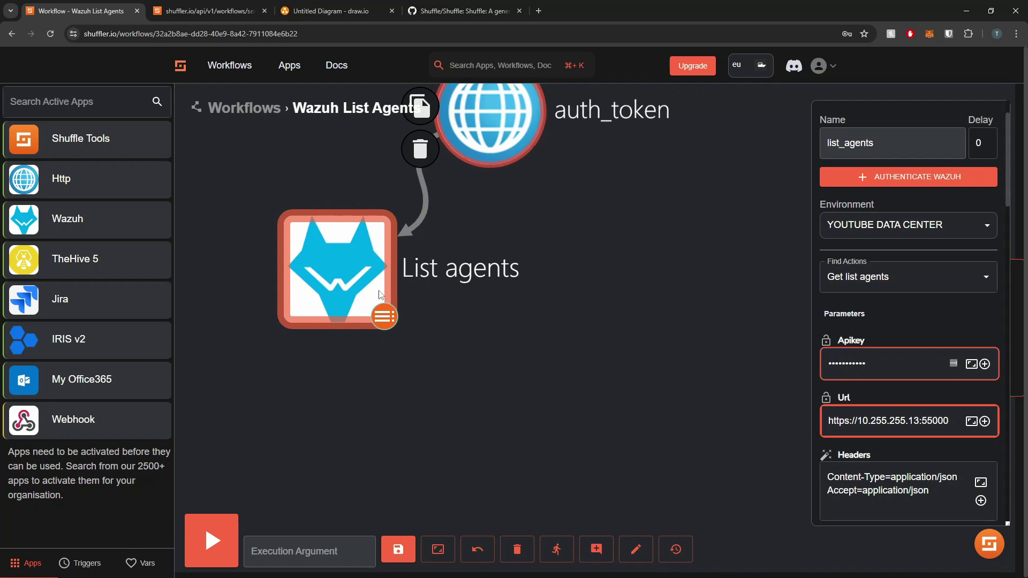
left_click(212, 541)
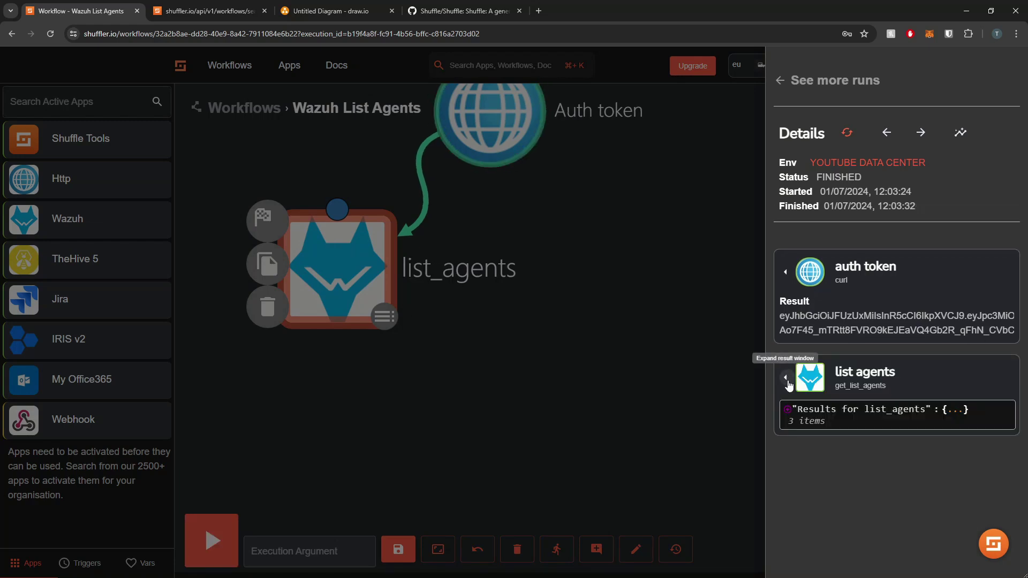
Step: Open the full list_agents result and expand Results, data and affected_items
left_click(787, 379)
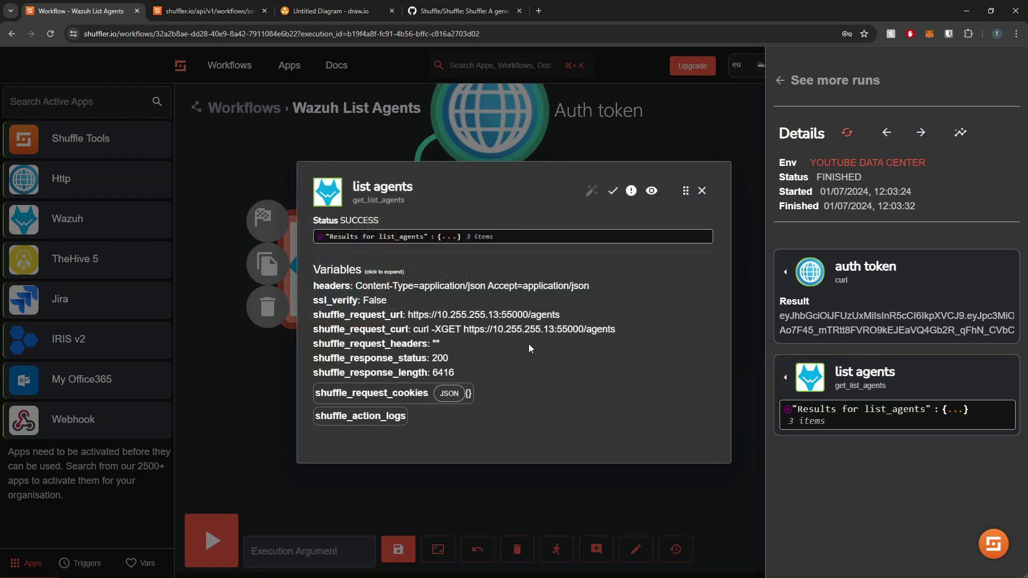
left_click(447, 238)
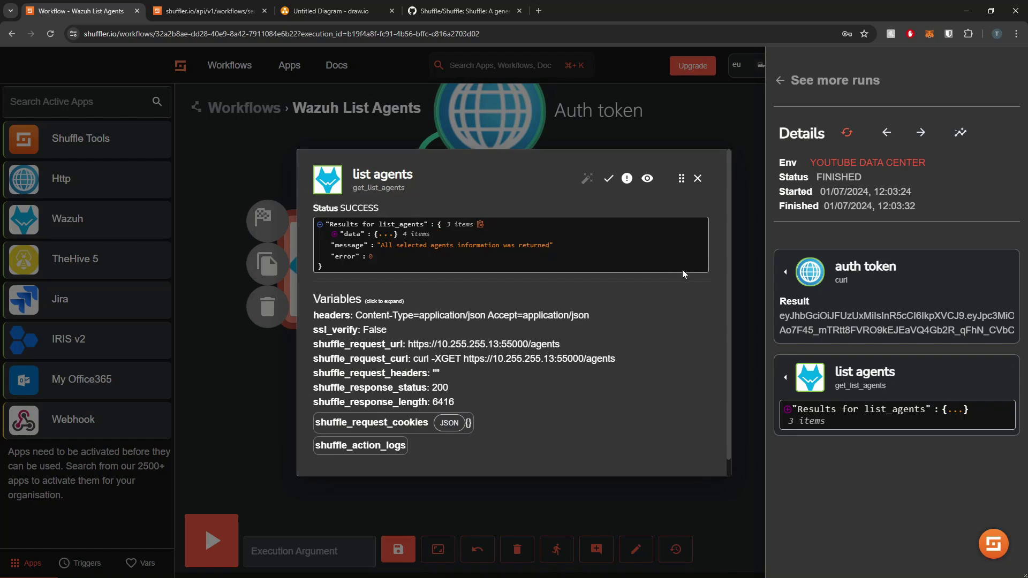
left_click_drag(382, 248, 536, 246)
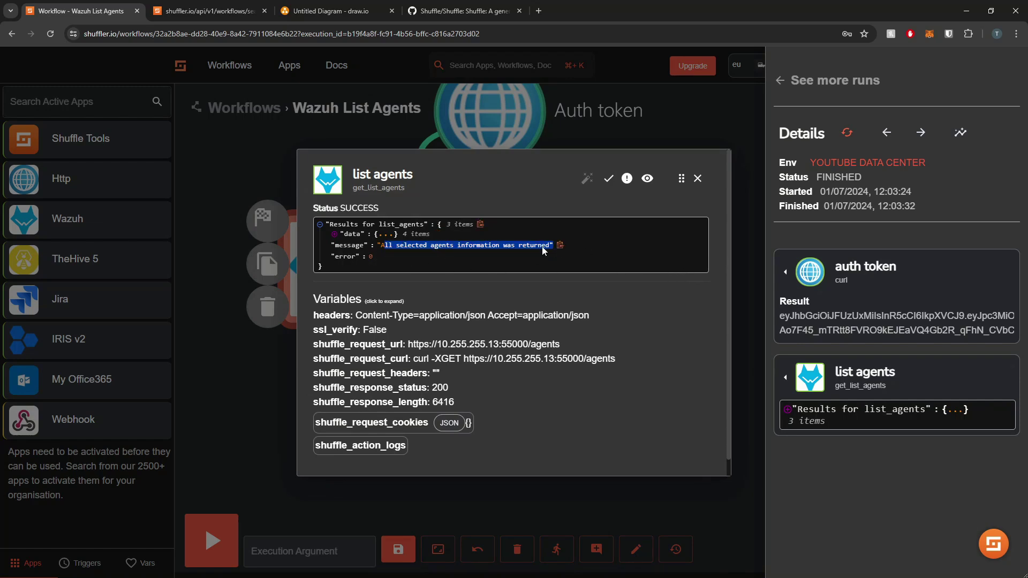
left_click(388, 237)
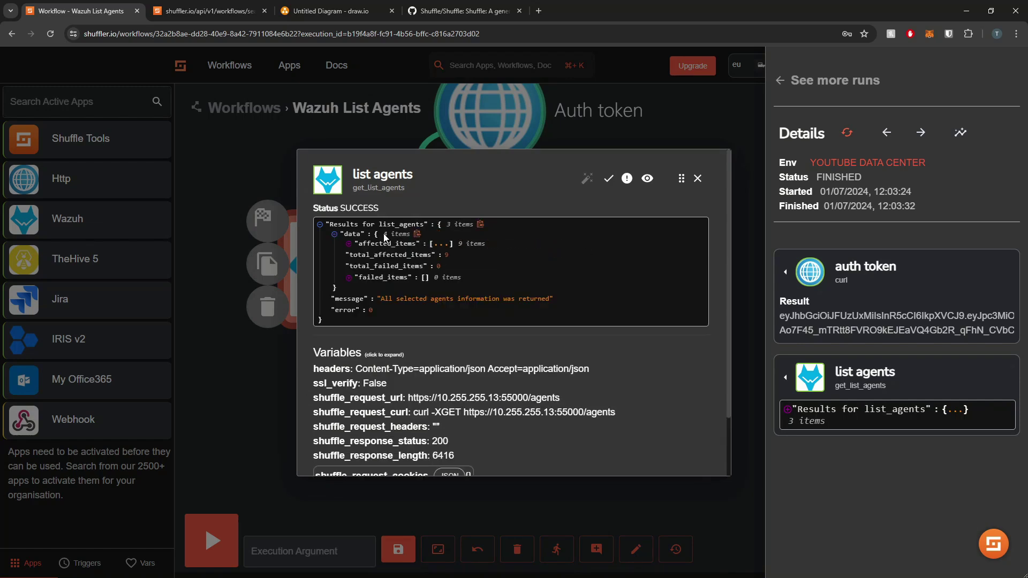
left_click(348, 245)
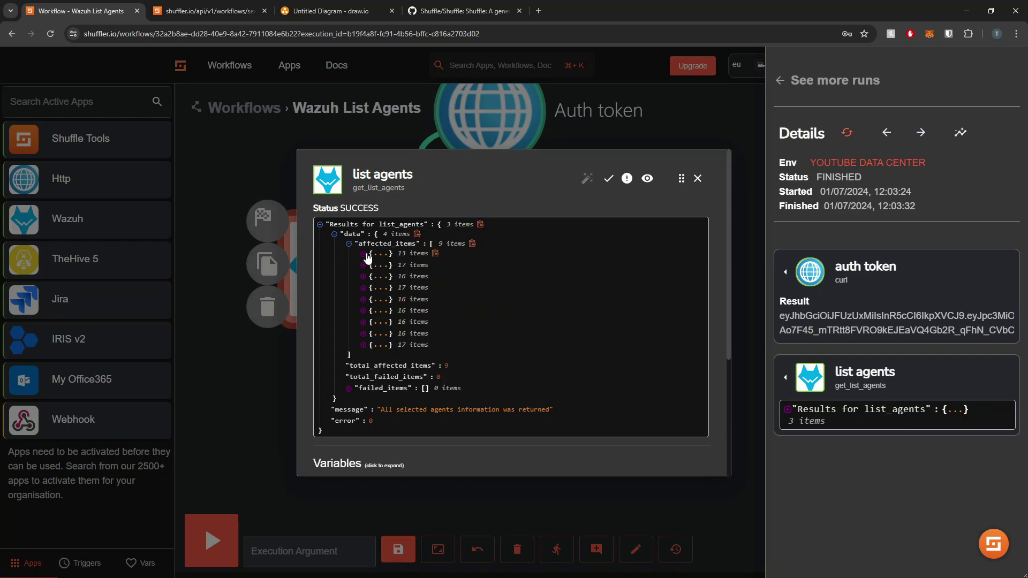
Step: Expand the first two agents' details, including OS, and copy a field's JSON path
left_click(364, 254)
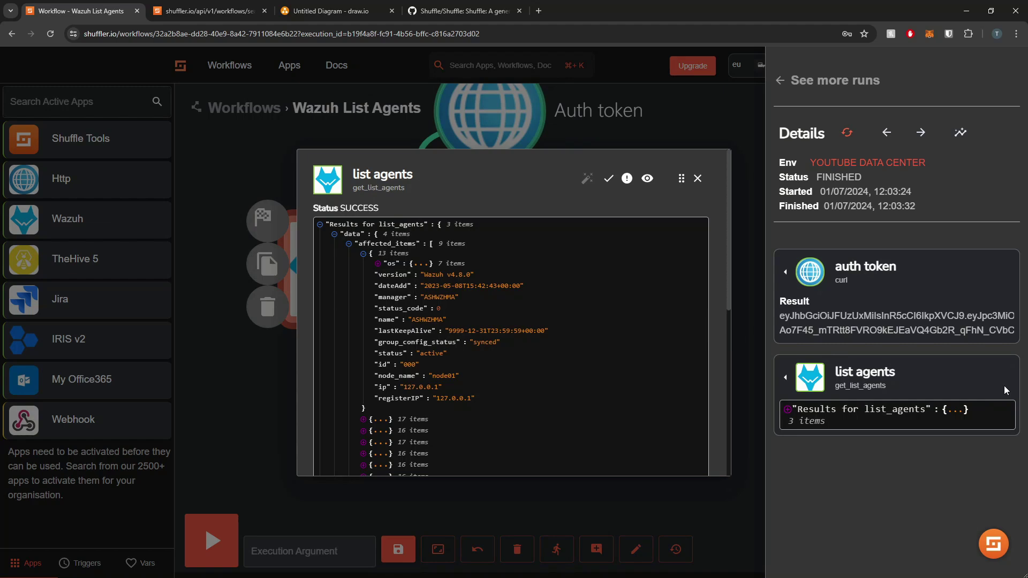
left_click(379, 264)
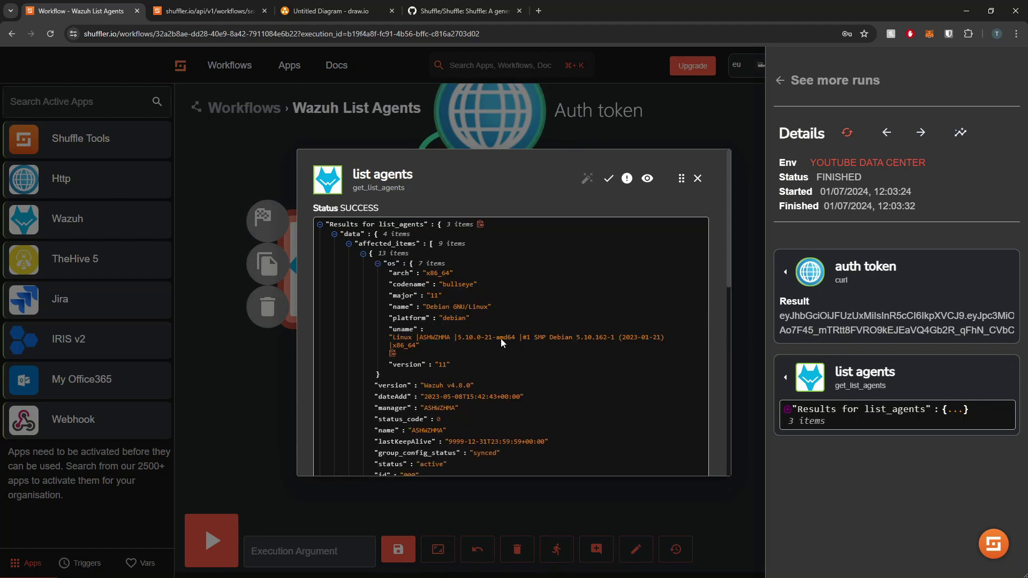
scroll(522, 320, "down", 3)
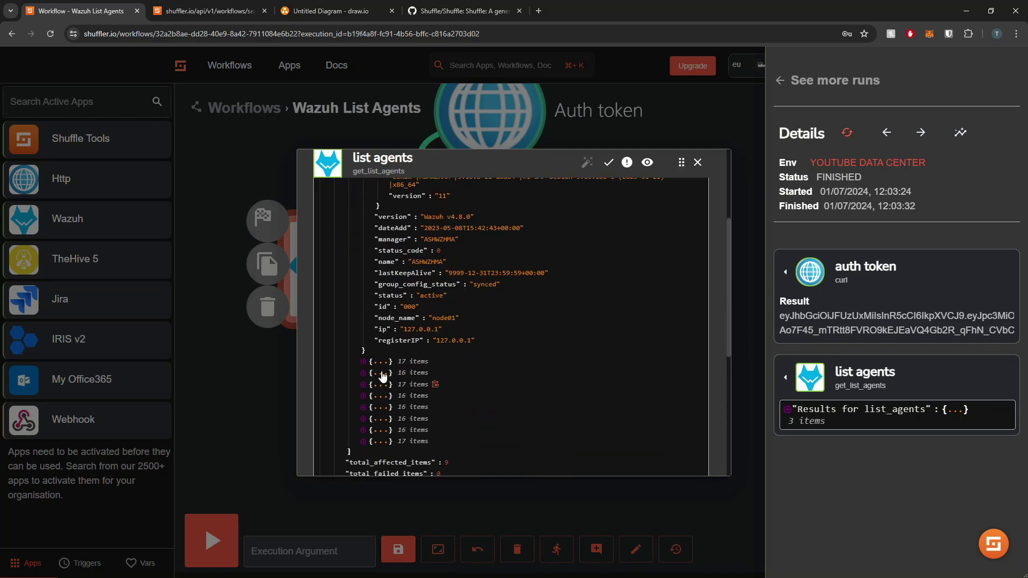
left_click(364, 362)
scroll(633, 356, "down", 2)
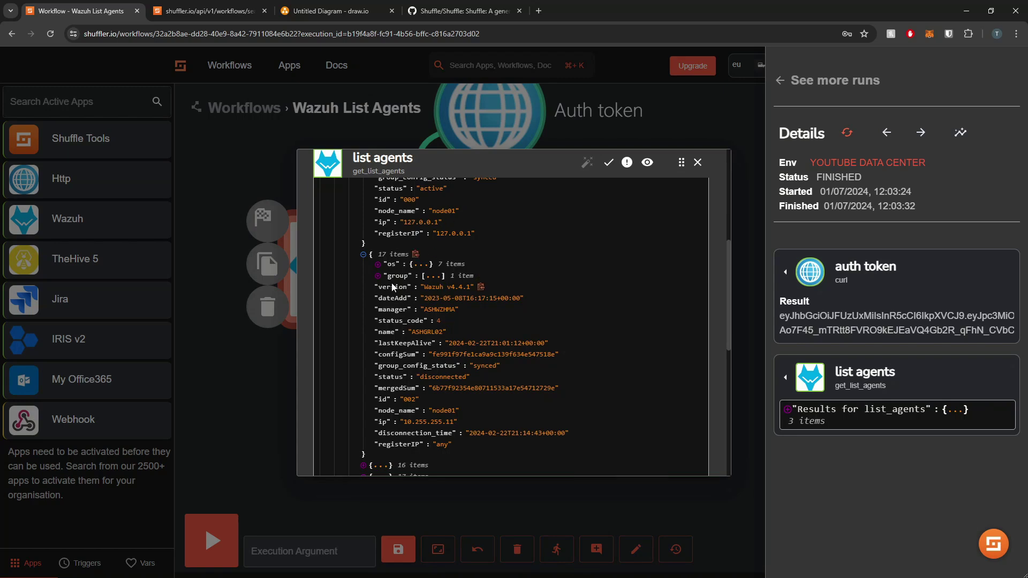
left_click_drag(392, 288, 586, 424)
scroll(616, 330, "down", 1)
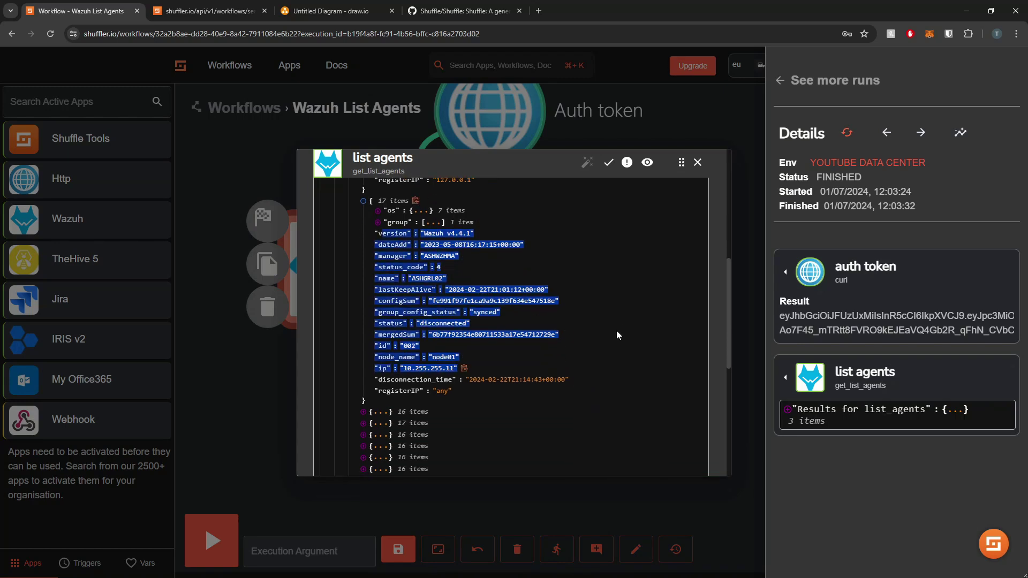
left_click(429, 332)
left_click(426, 324)
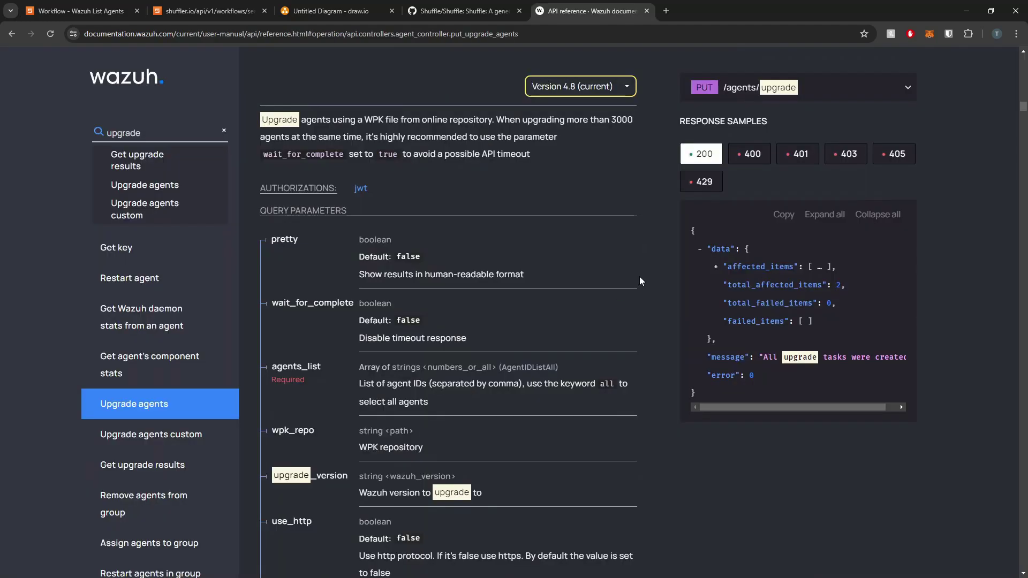
Step: Browse the Wazuh API reference's agent endpoints, then go back to the Wazuh List Agents workflow
scroll(639, 276, "up", 3)
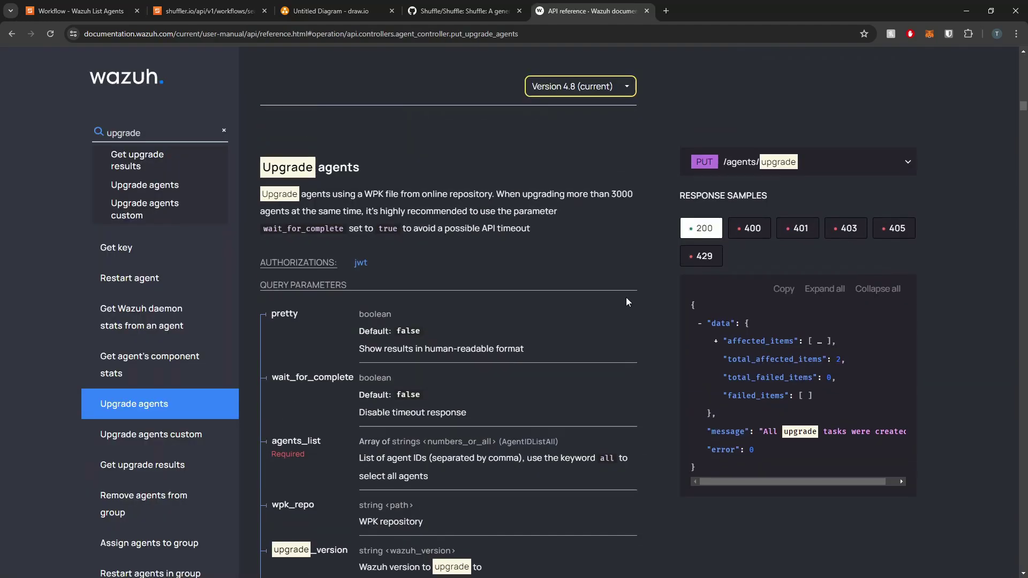
scroll(544, 278, "down", 1)
scroll(161, 407, "down", 10)
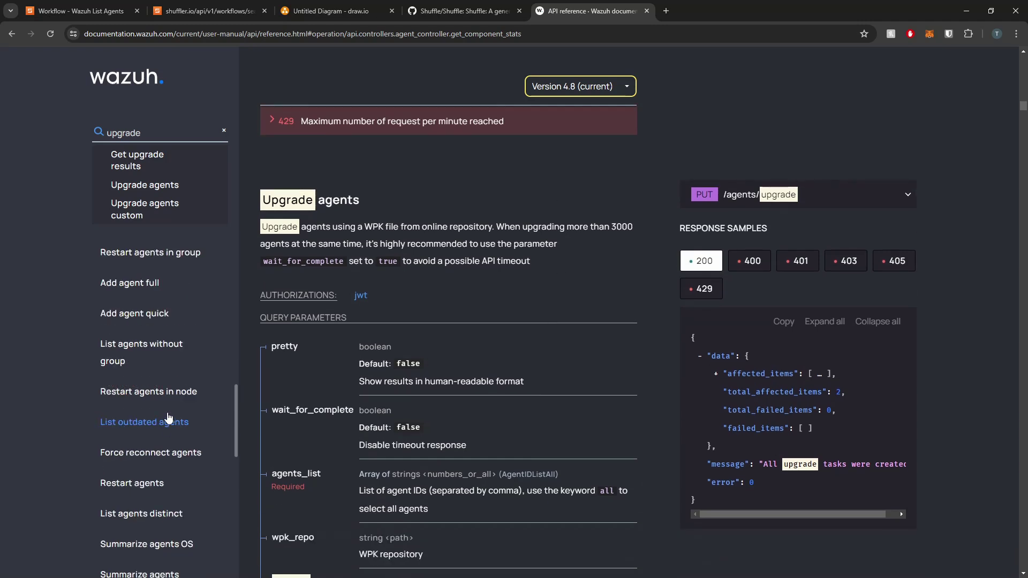
scroll(180, 375, "up", 7)
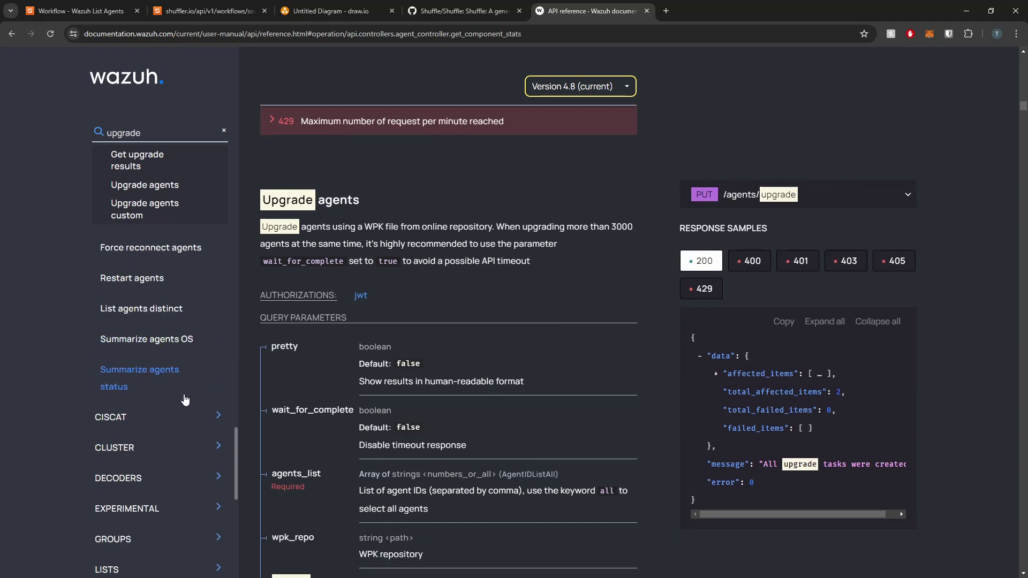
scroll(184, 399, "down", 6)
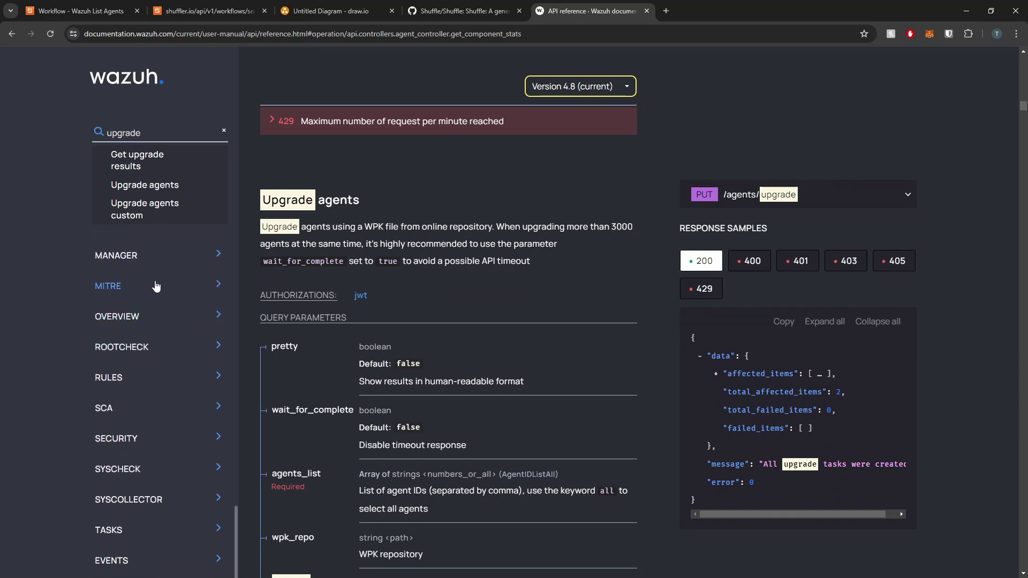
scroll(214, 321, "up", 2)
left_click(85, 10)
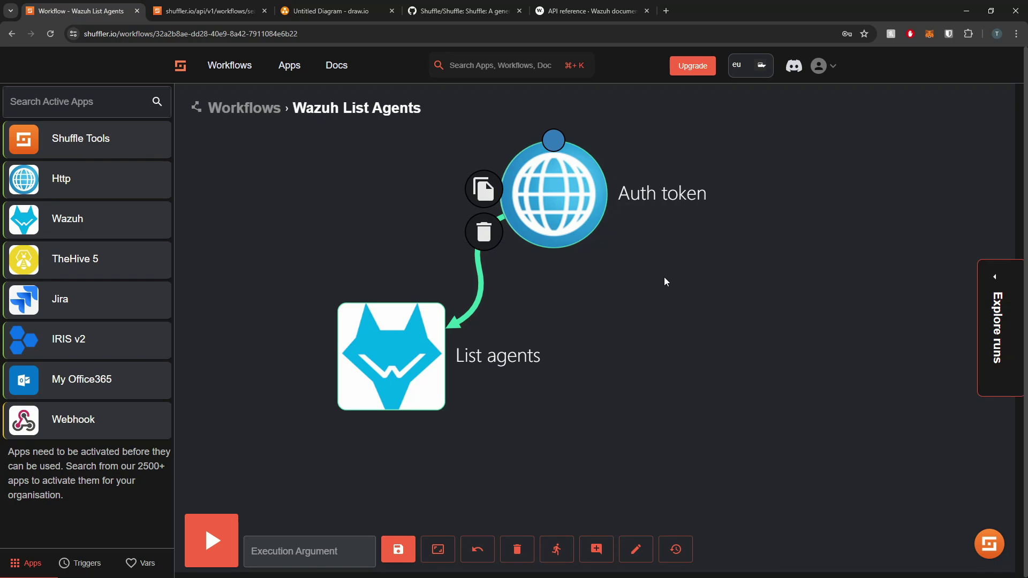
Step: Switch to the draw.io diagram and move the Shuffle Worker server within My Datacenter
left_click(390, 5)
mouse_move(446, 410)
left_mouse_down()
mouse_move(432, 400)
mouse_move(458, 415)
left_mouse_up()
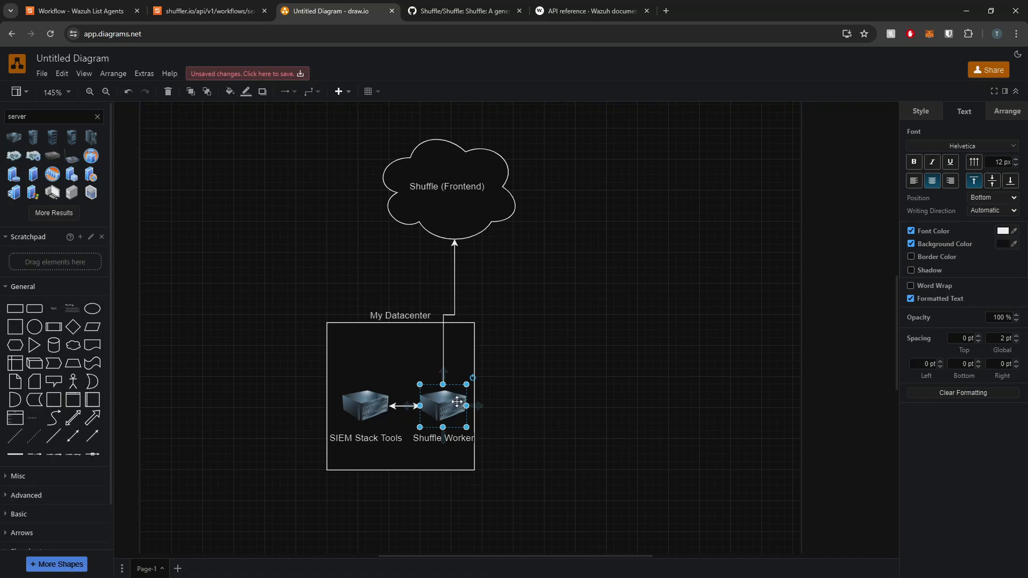
Step: Shift the Shuffle Worker slightly right, then return to the Wazuh List Agents workflow
left_click_drag(444, 409, 446, 411)
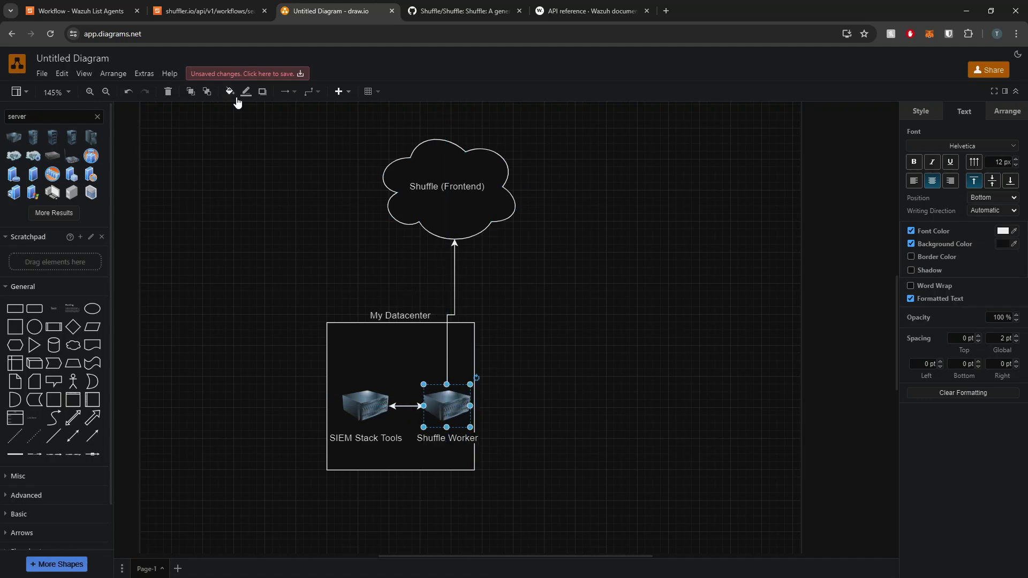
left_click(97, 6)
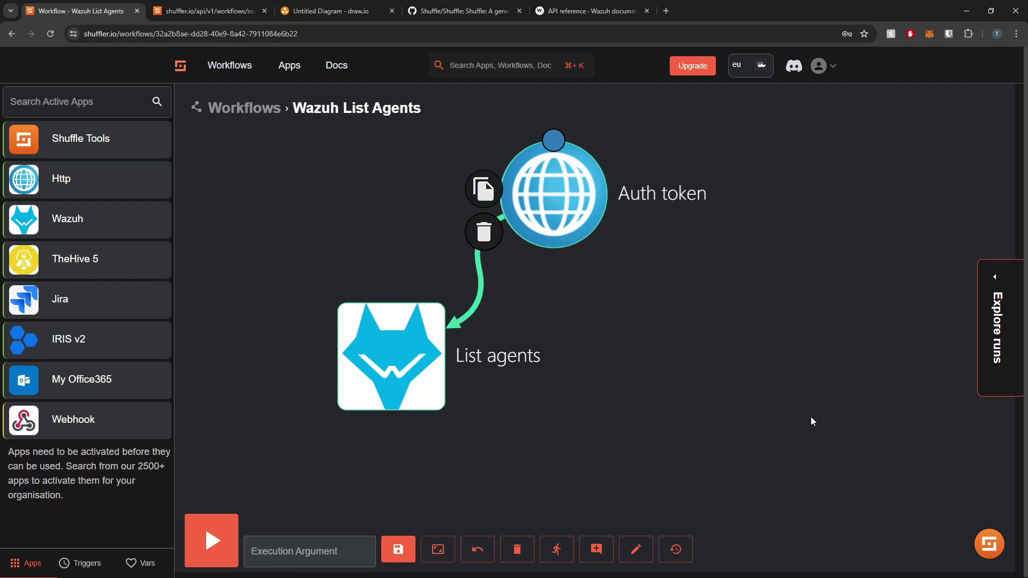
Step: Go to the SOCFortress Organization admin page from the account menu
mouse_move(411, 350)
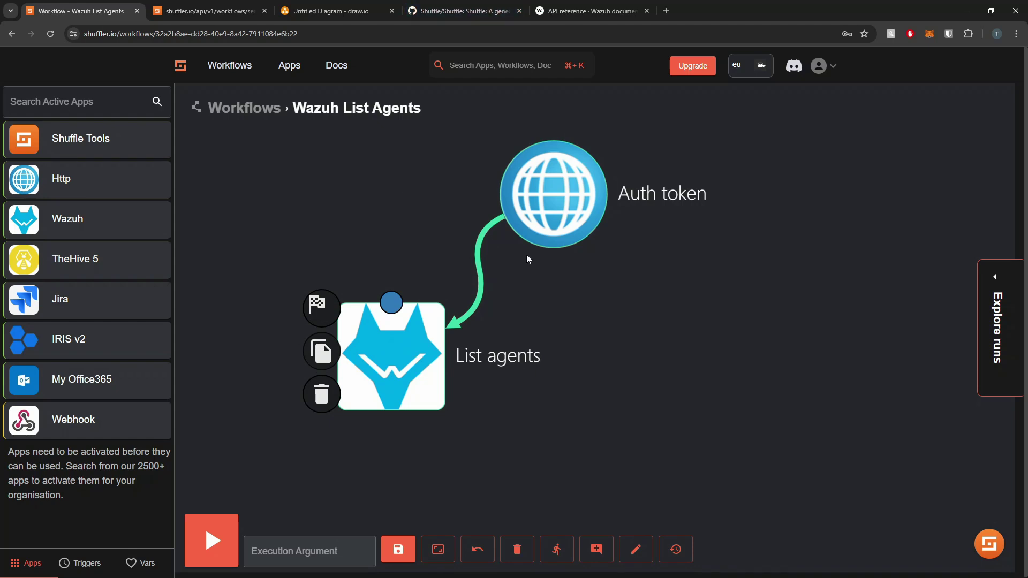
mouse_move(514, 177)
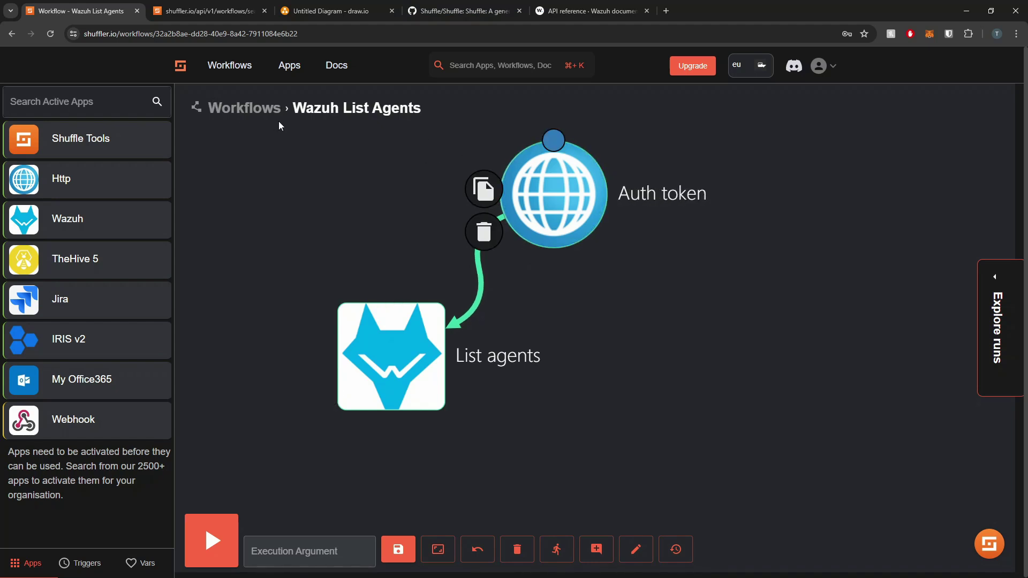
left_click(823, 66)
left_click(851, 95)
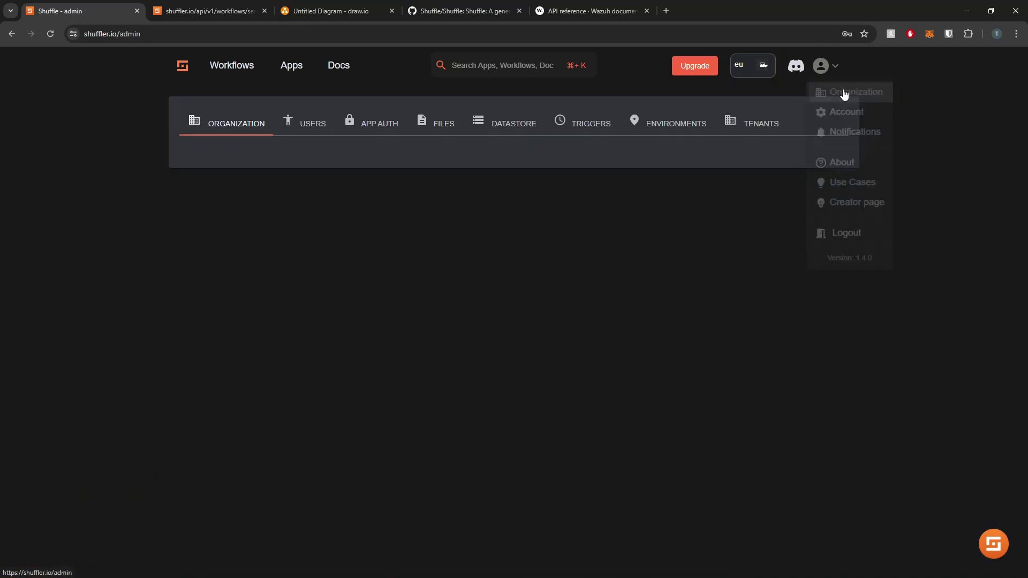
Step: Show the Environments list and highlight YOUTUBE DATA CENTER with its worker IP 5.161.59.220
left_click(642, 125)
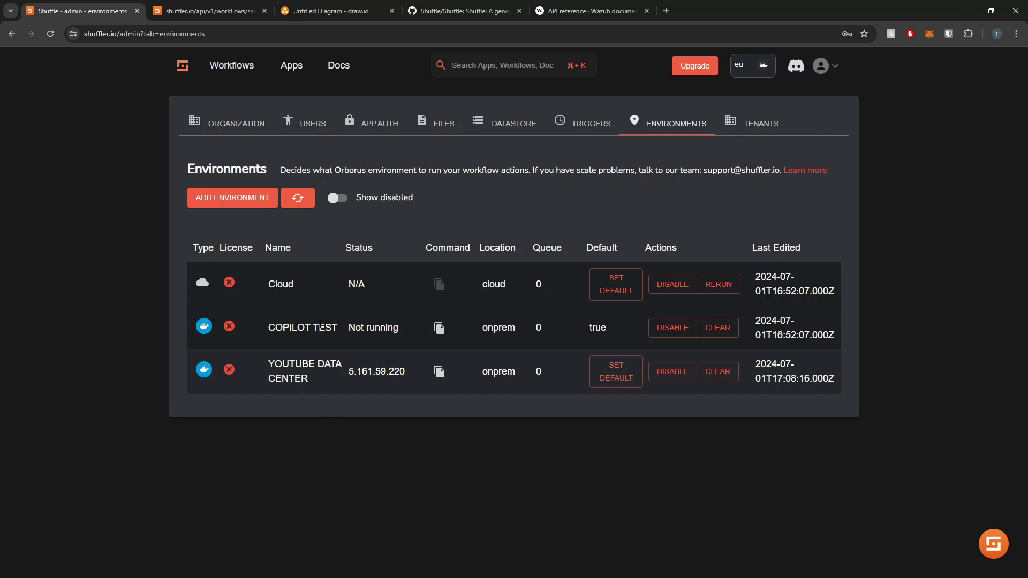
left_click_drag(346, 362, 406, 386)
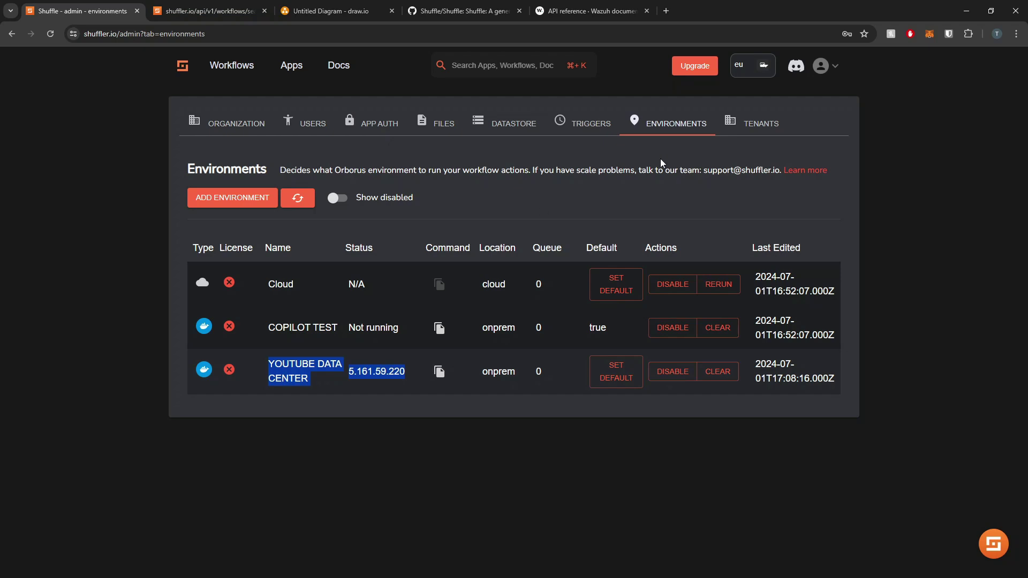
key("alt+Tab")
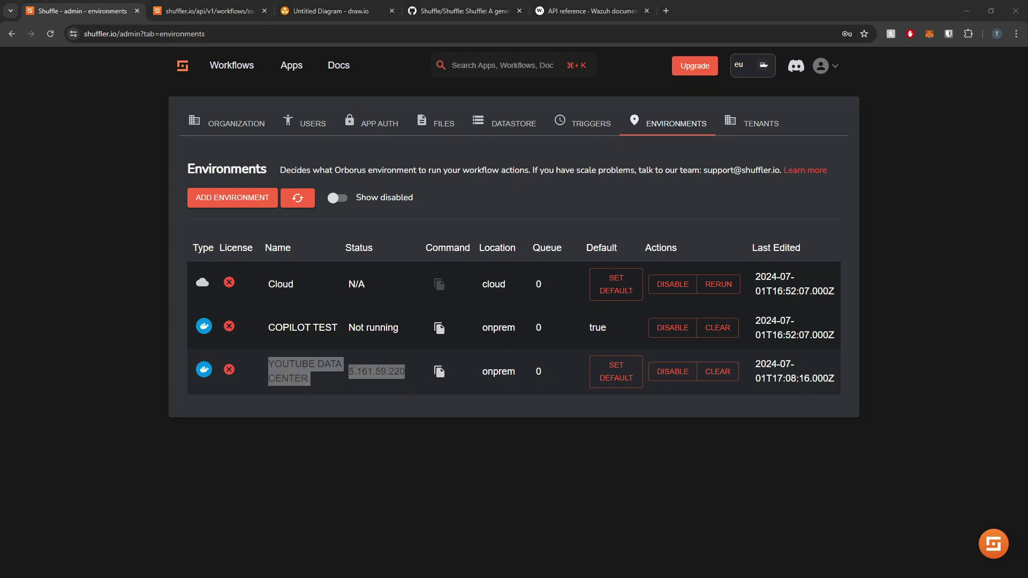